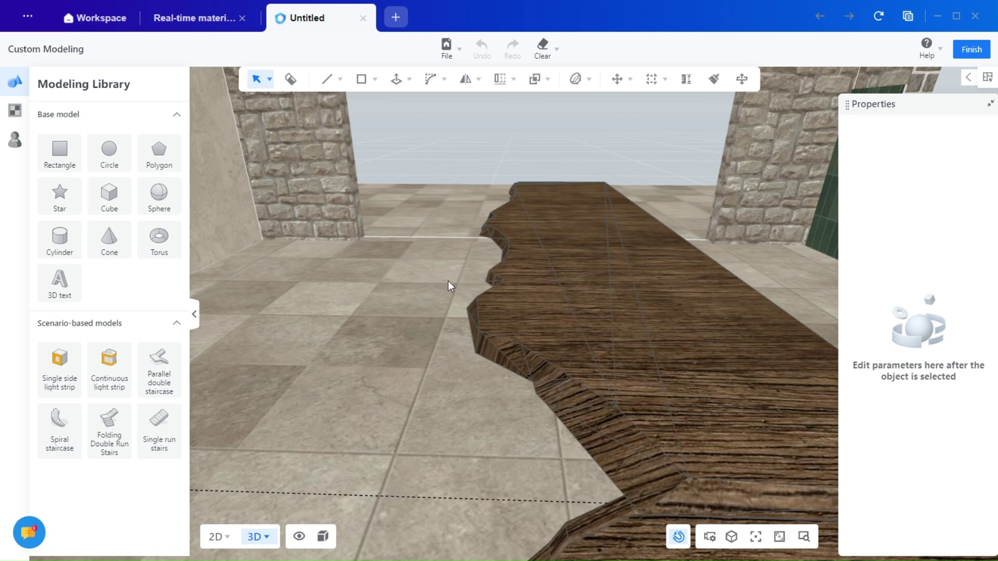
- Draw a rectangle about 4.5 m by 1.08 m on an empty area of the tiled floor
left_click_drag(449, 286, 628, 347)
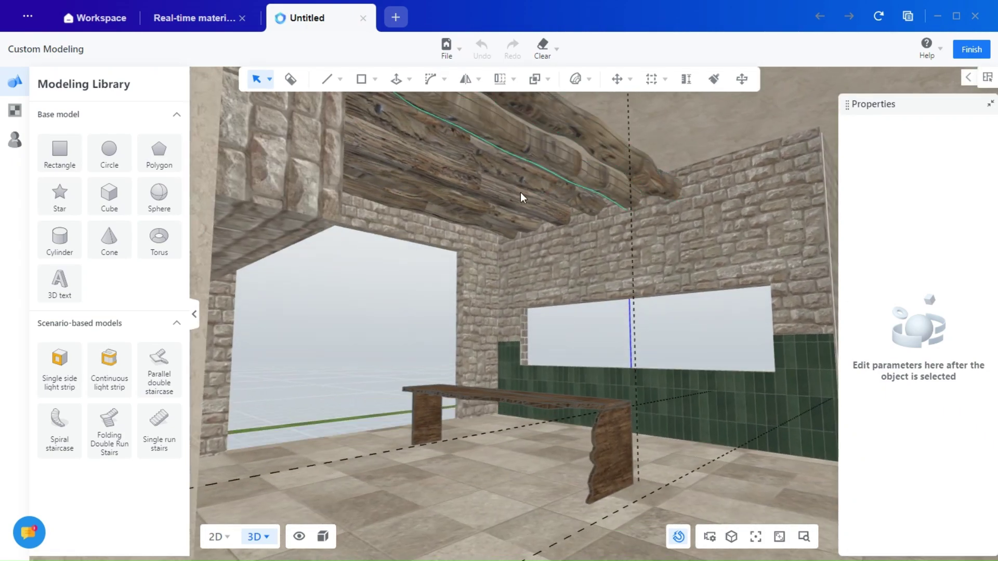
left_click_drag(721, 261, 487, 465)
scroll(487, 463, "down", 10)
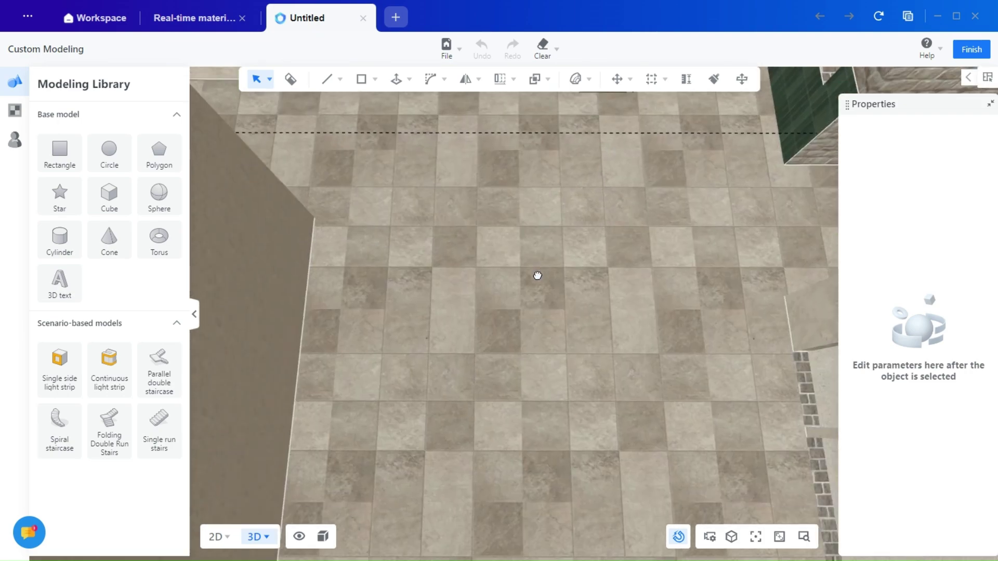
left_click_drag(538, 276, 469, 265)
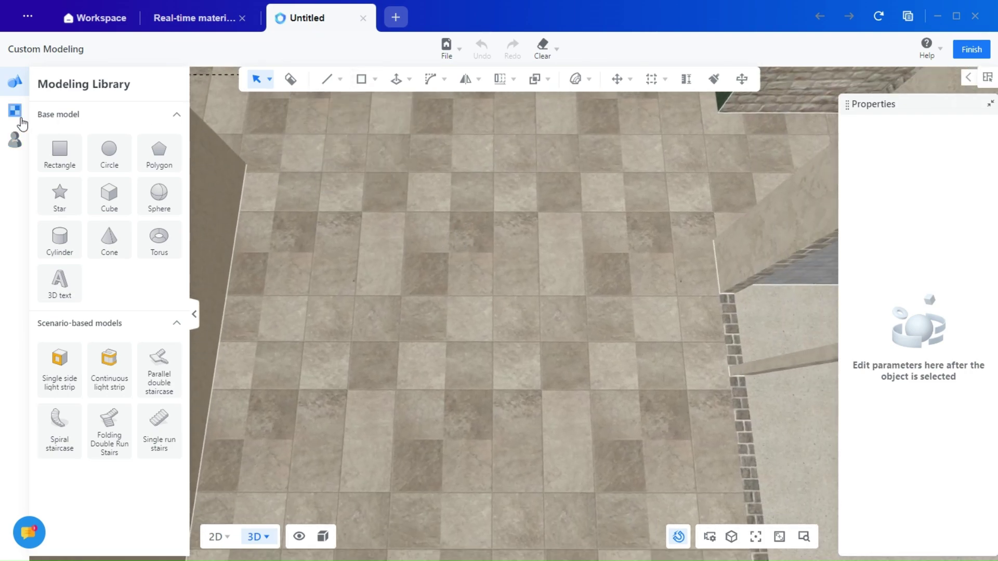
mouse_move(362, 79)
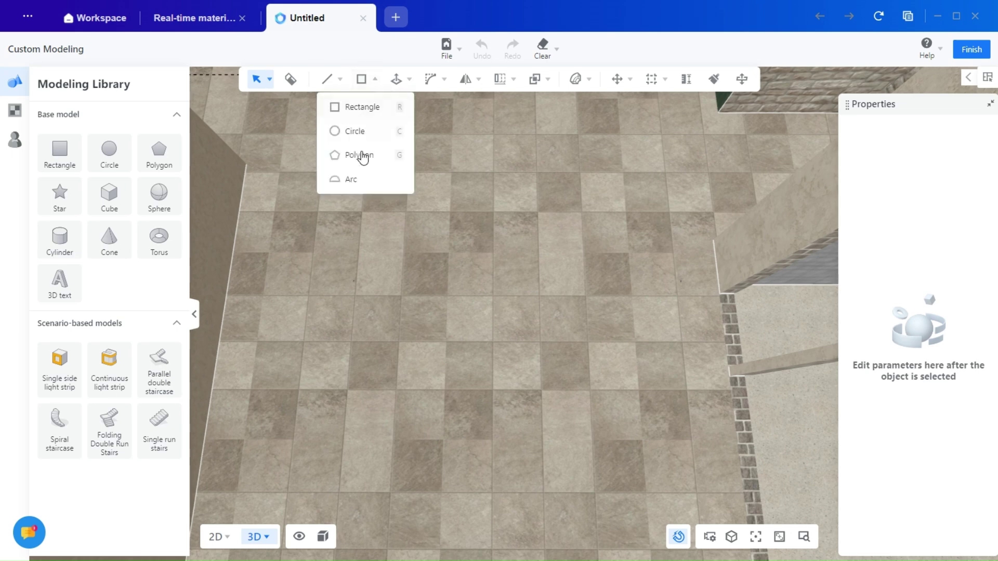
left_click(362, 107)
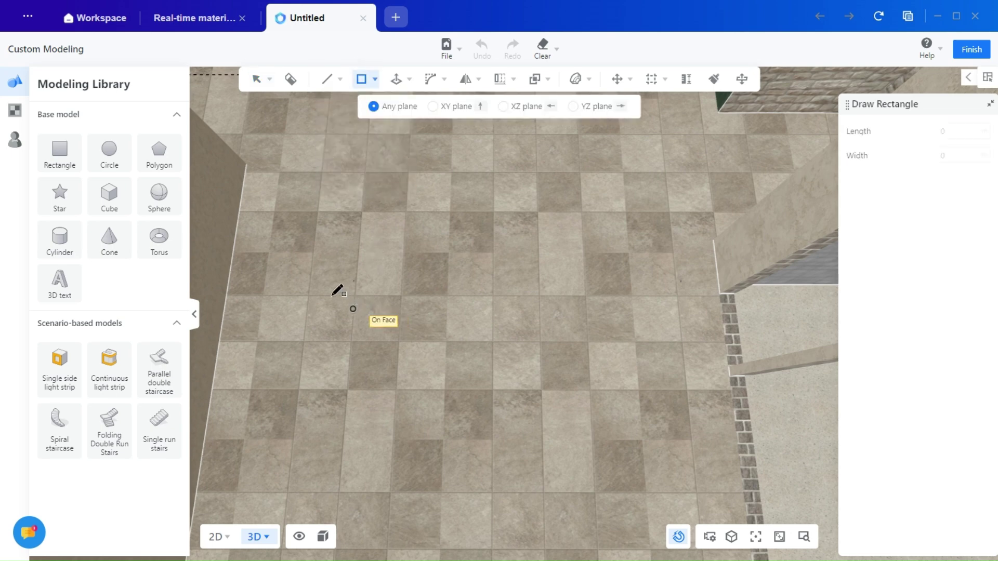
left_click(312, 276)
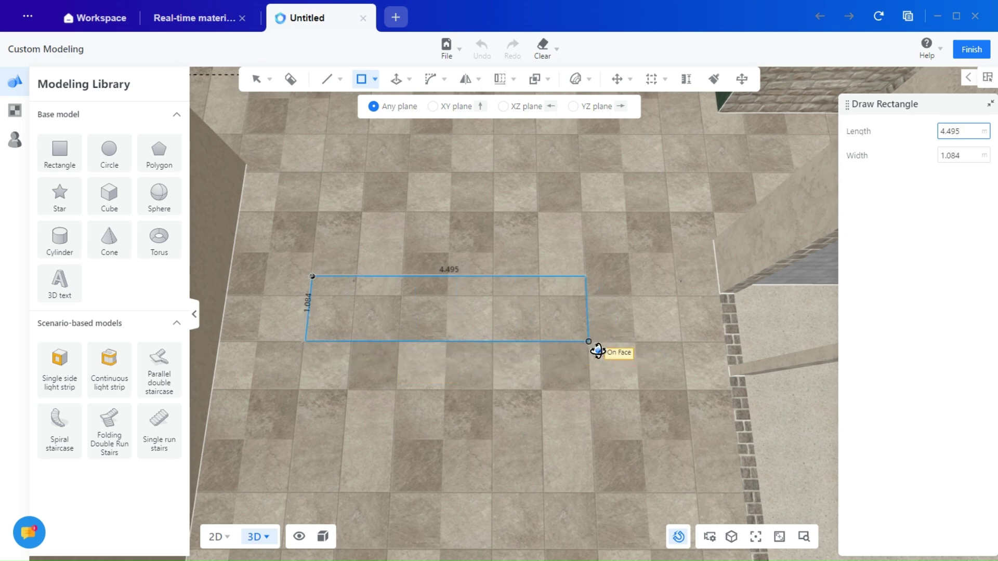
left_click(589, 342)
key("Escape")
middle_click_drag(365, 385, 419, 372)
scroll(616, 429, "up", 2)
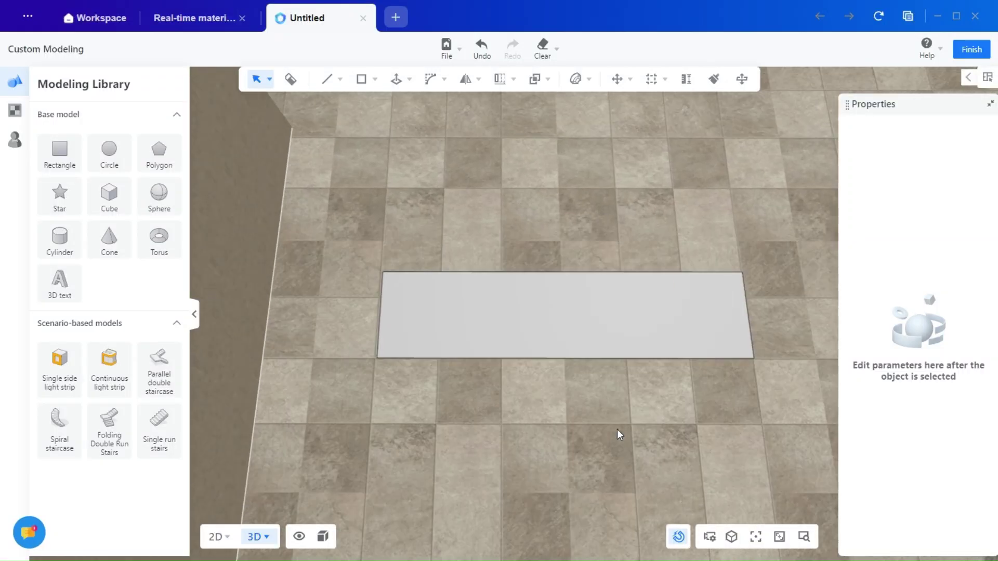
middle_click_drag(617, 430, 562, 406)
right_click_drag(380, 397, 399, 408)
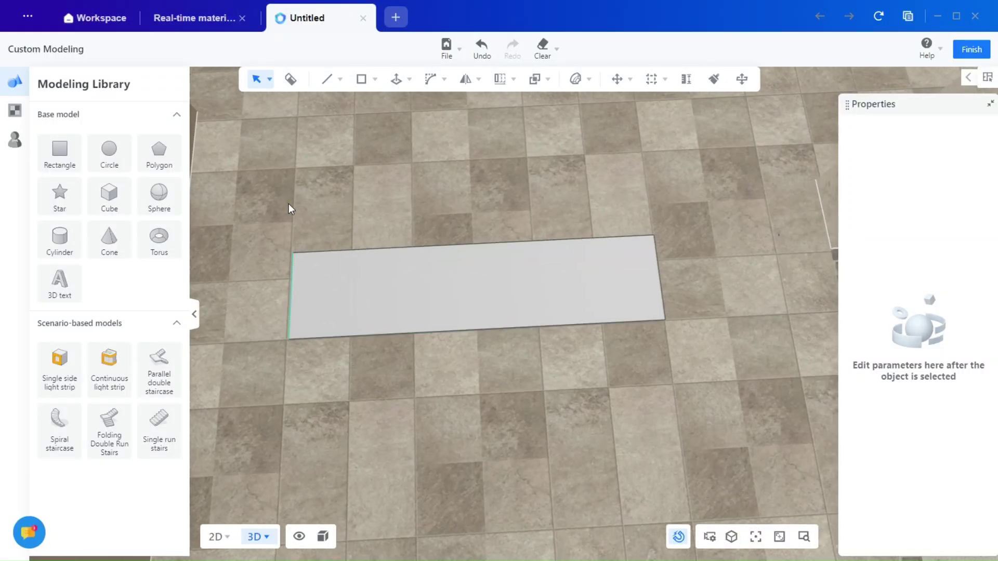
left_click(340, 79)
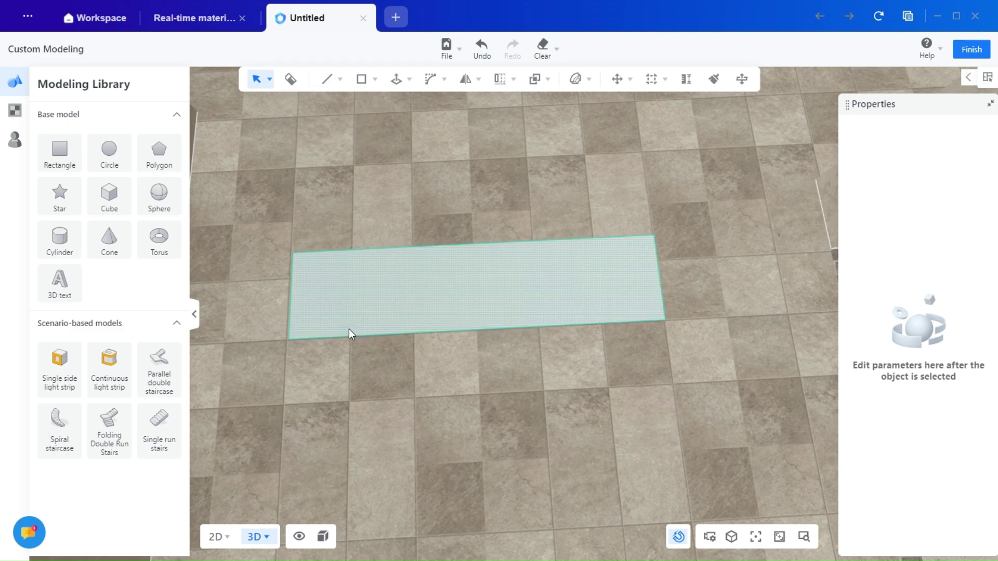
mouse_move(337, 83)
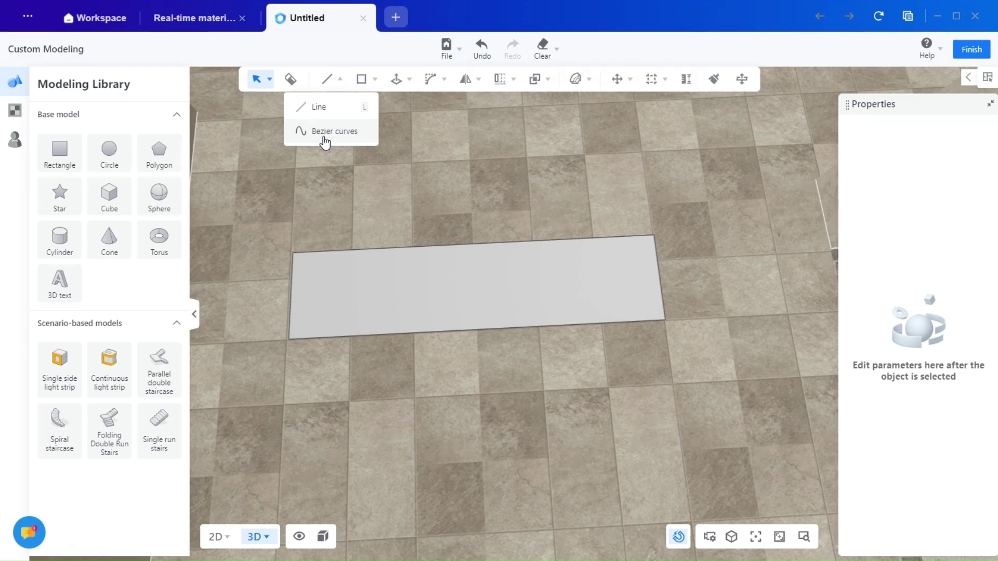
left_click(322, 108)
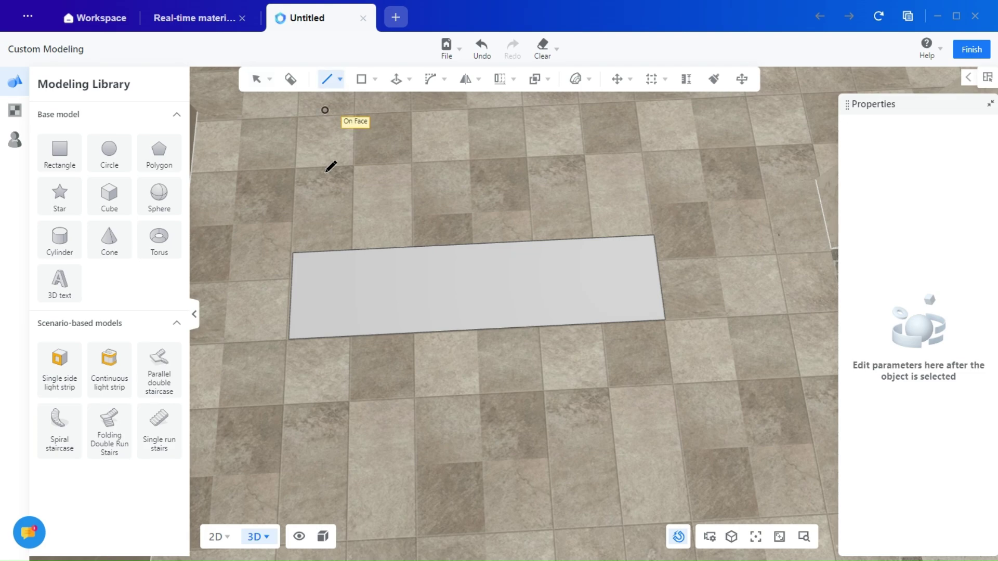
left_click(294, 298)
scroll(302, 297, "up", 3)
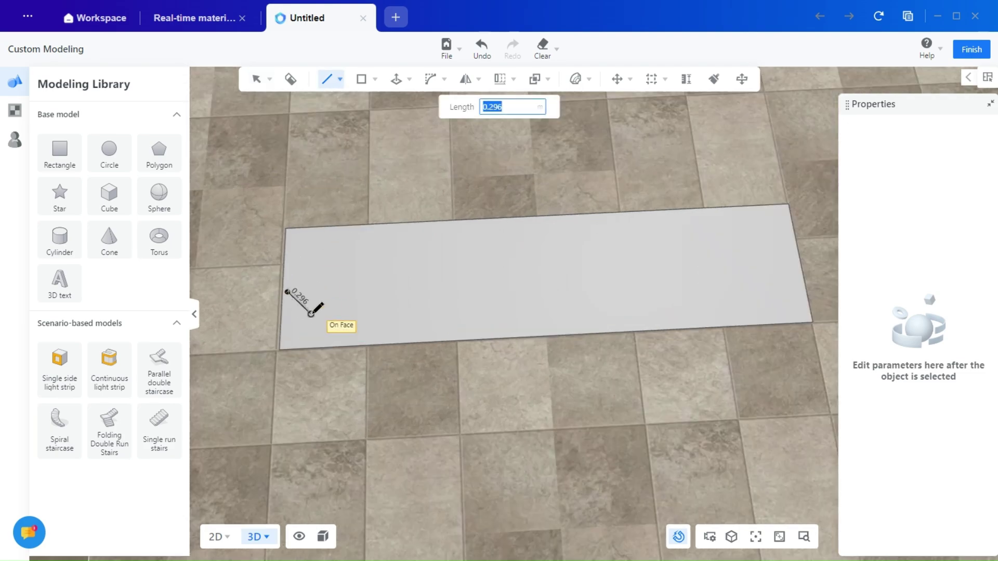
key("Escape")
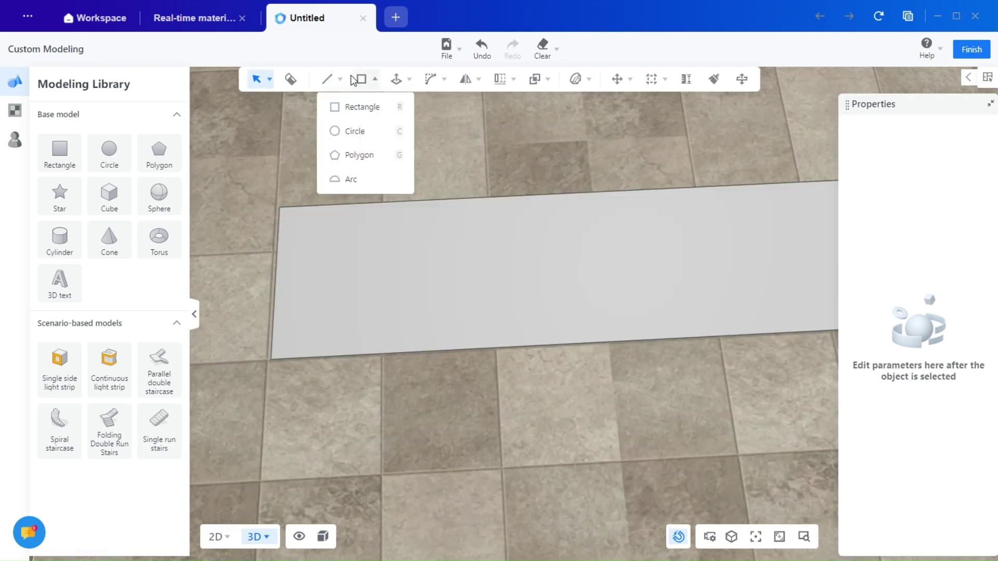
- Draw a jagged polyline of short, irregular segments lengthwise across the rectangle, from one short edge to the other, splitting its face
left_click(332, 108)
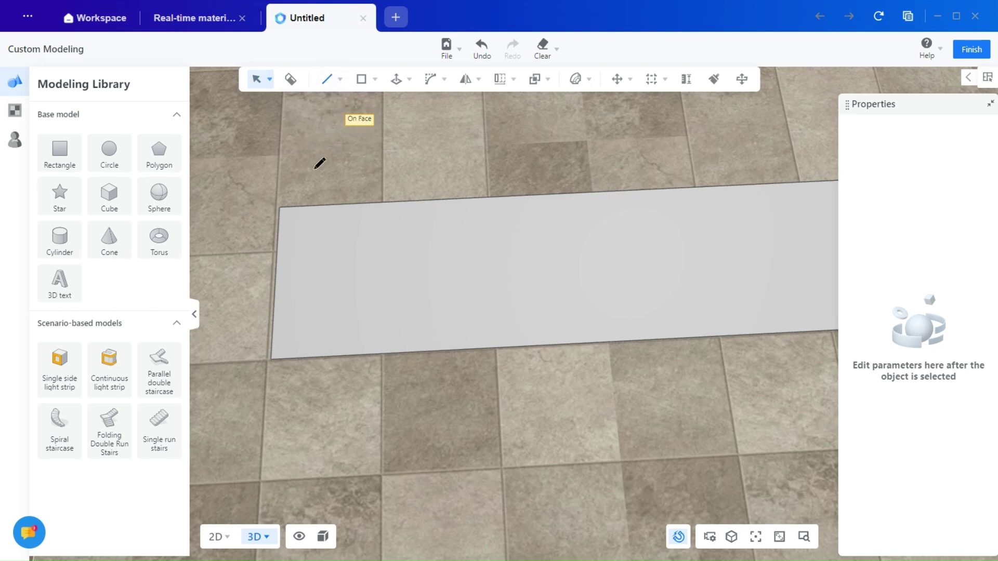
left_click(274, 301)
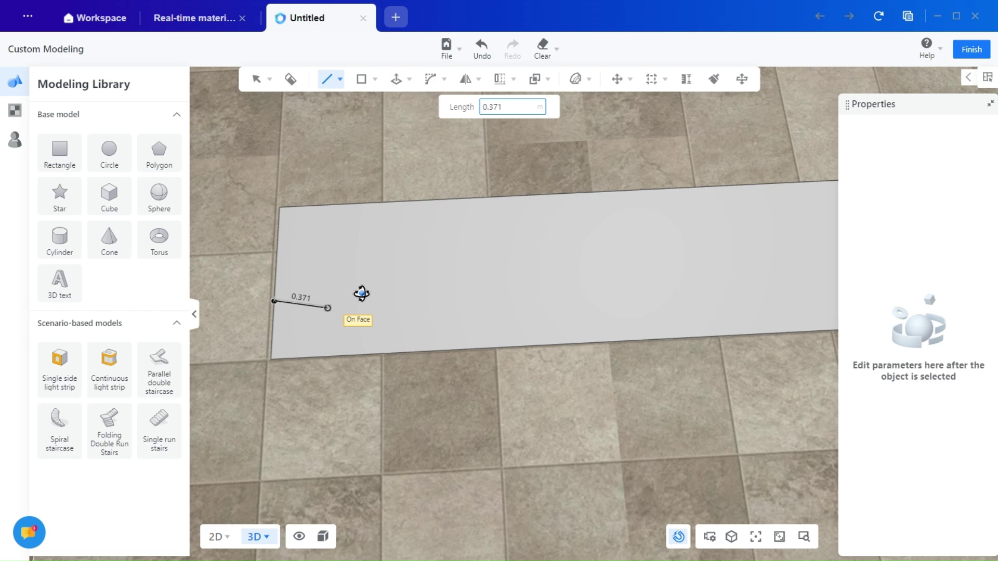
left_click(328, 308)
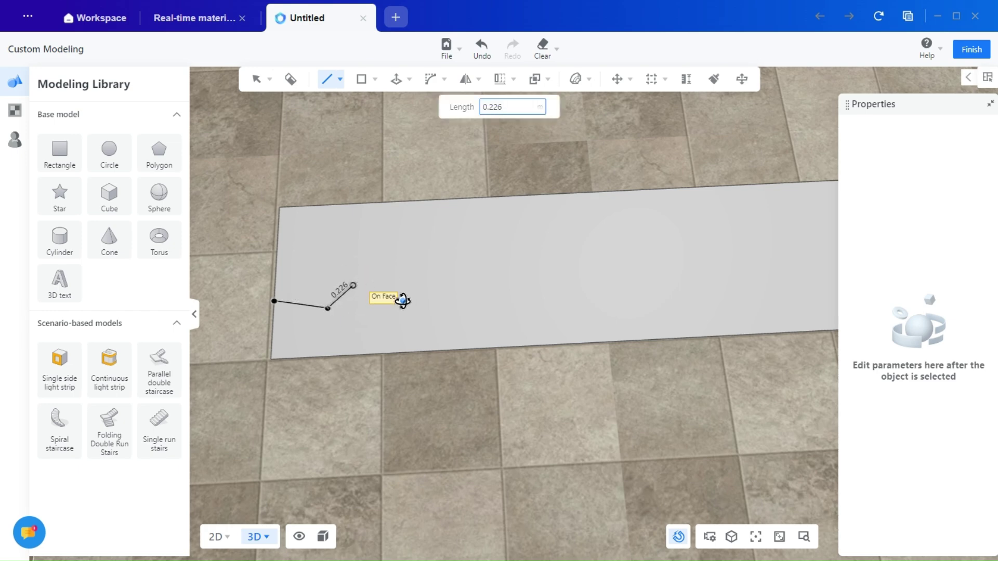
left_click(353, 285)
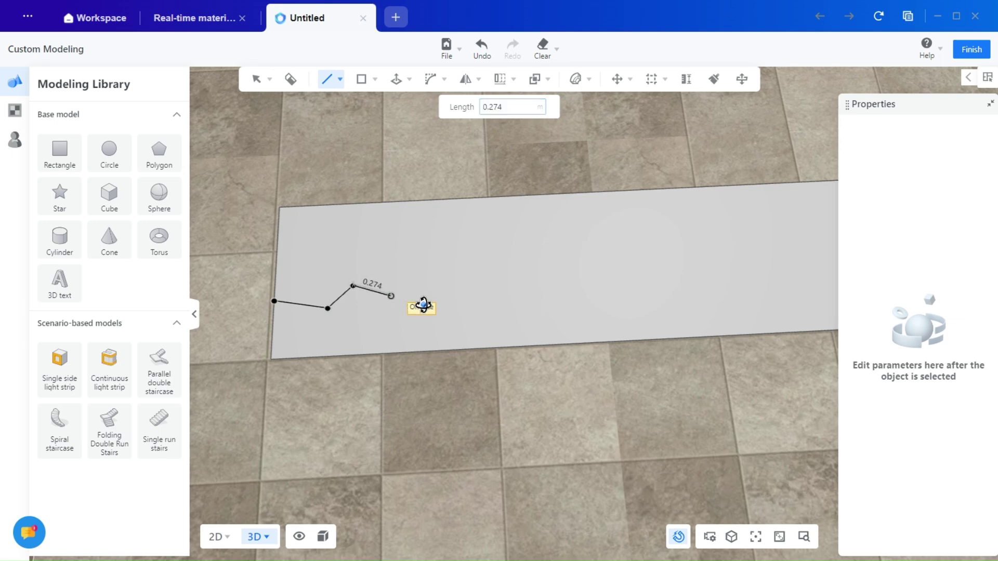
left_click(390, 296)
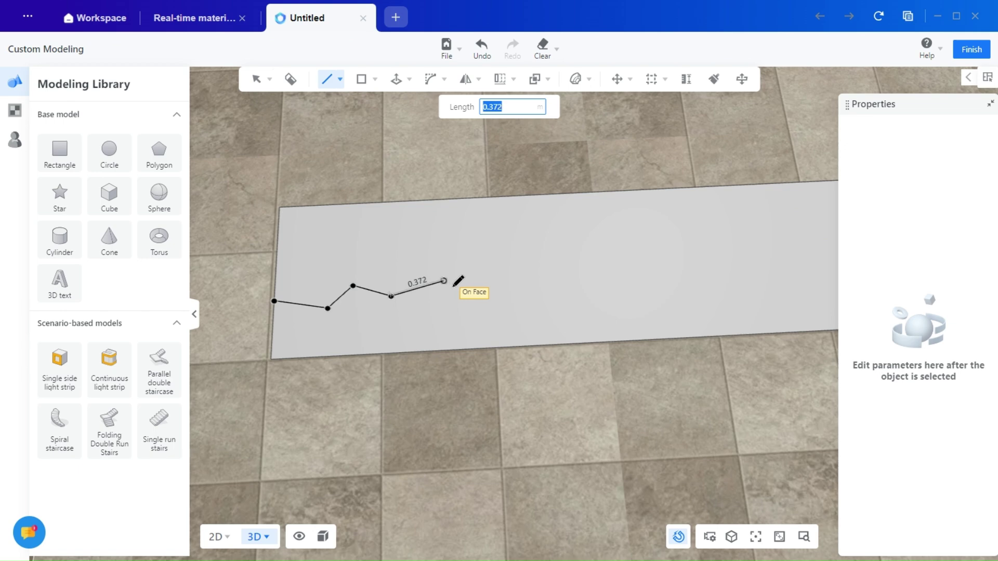
left_click(443, 281)
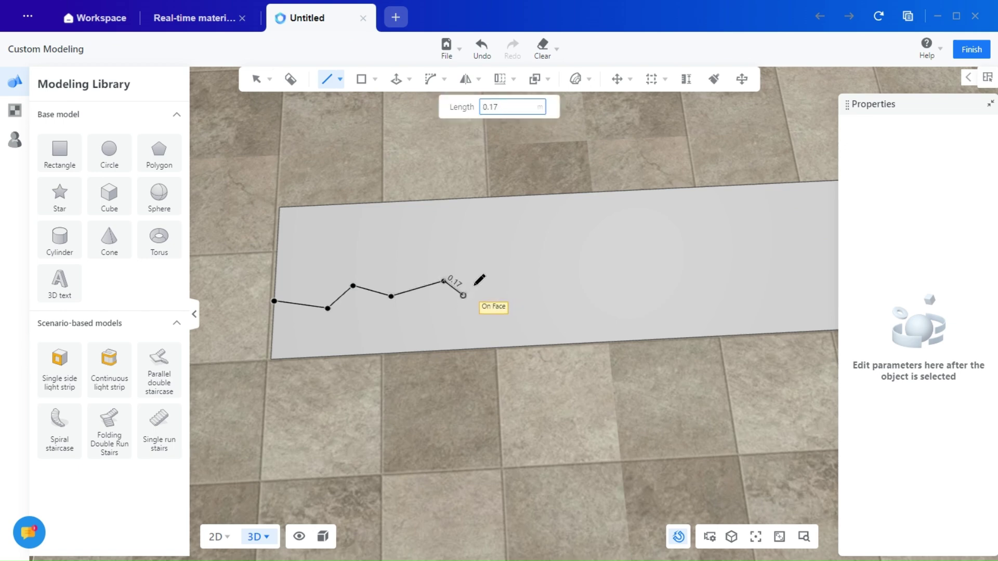
left_click(463, 296)
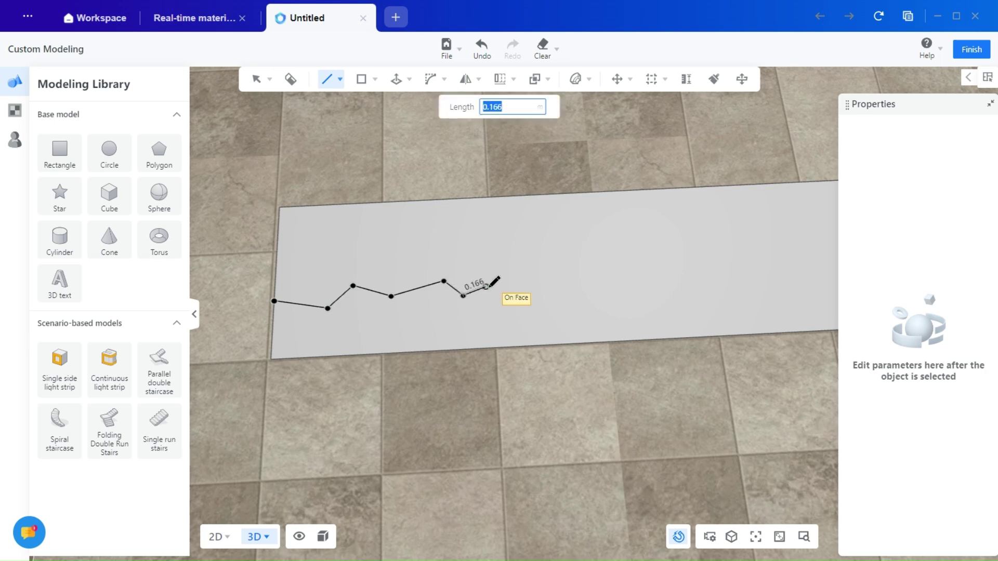
left_click(517, 291)
right_click_drag(508, 284, 510, 285)
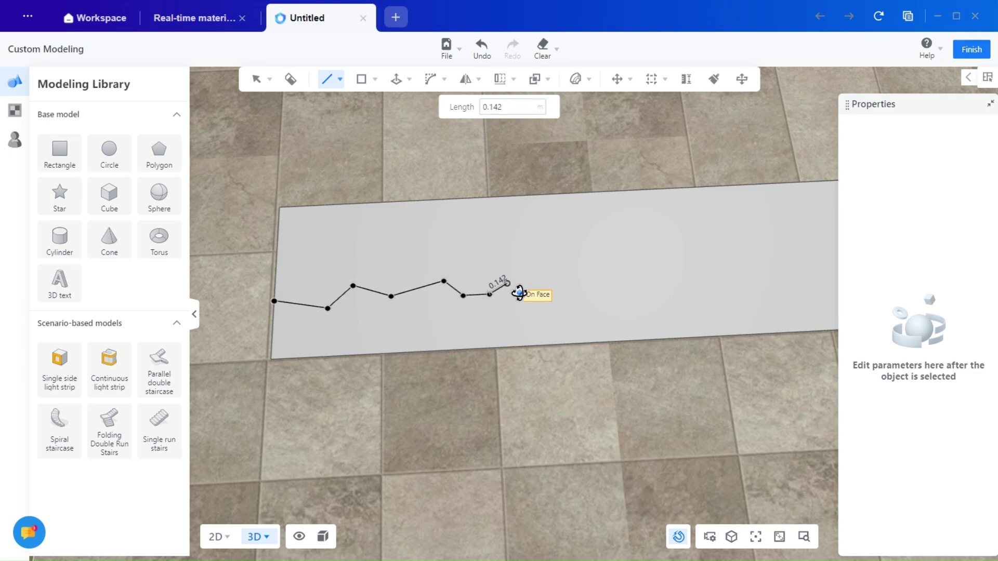
left_click(508, 284)
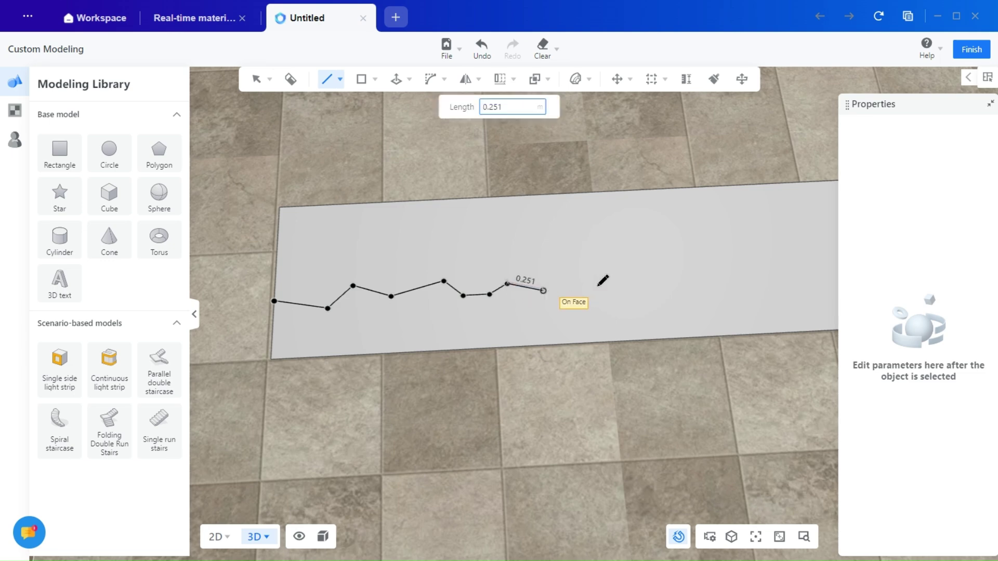
left_click(543, 291)
right_click_drag(611, 286, 503, 299)
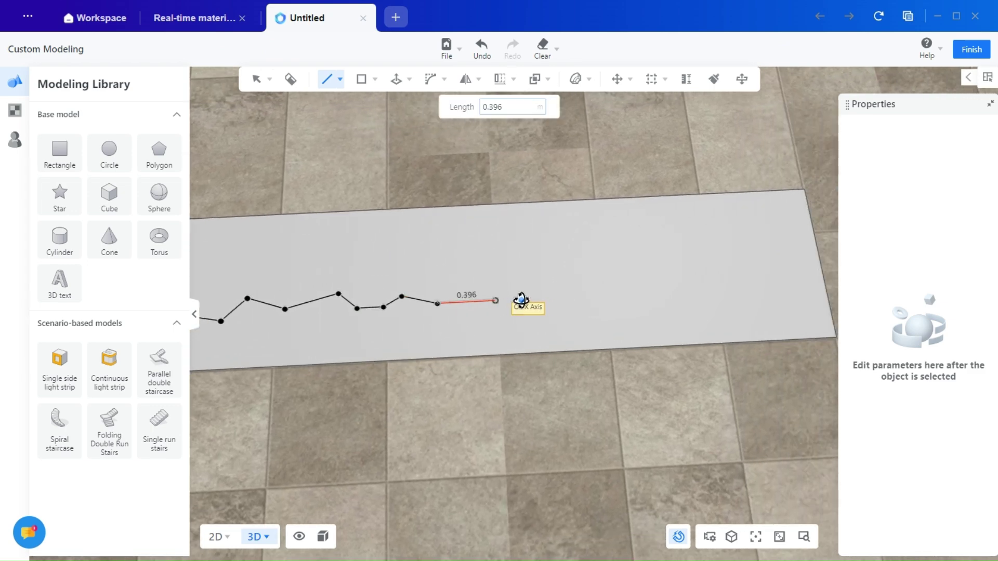
left_click(495, 301)
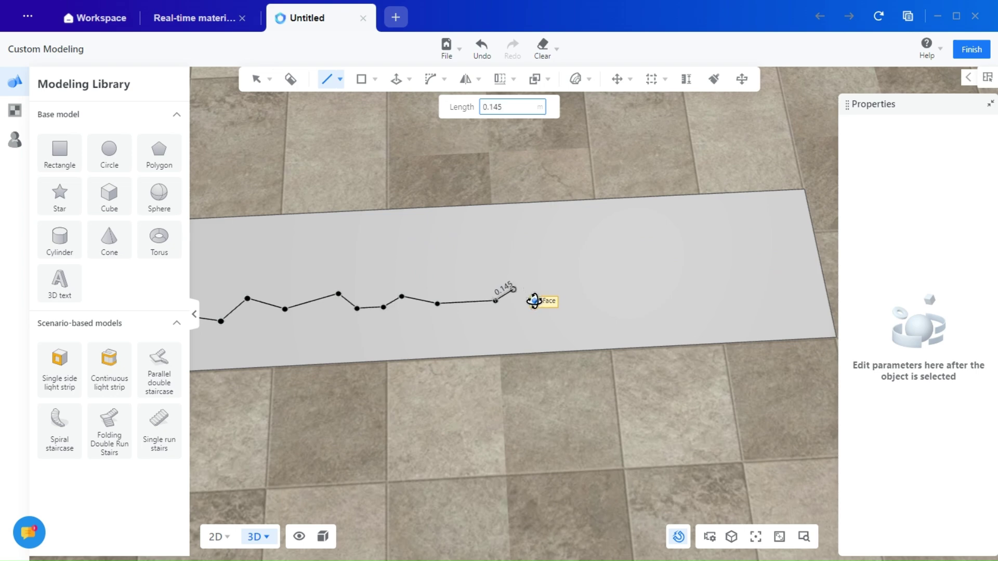
left_click(513, 289)
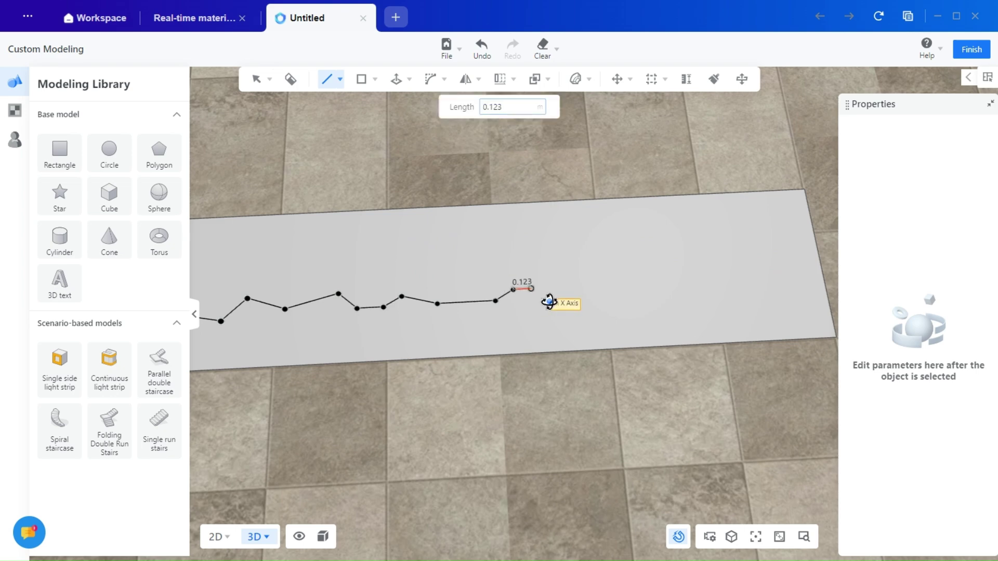
left_click(554, 298)
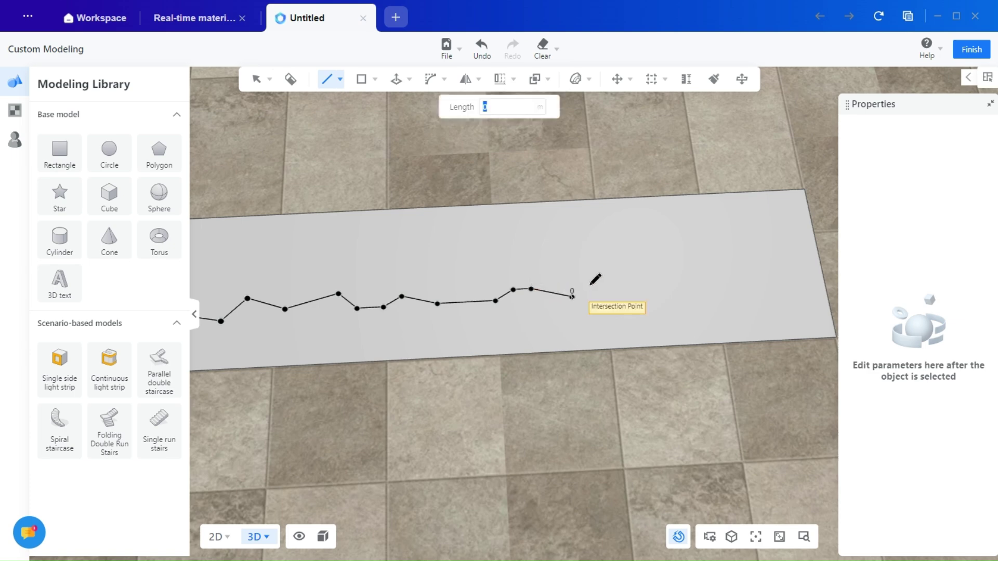
left_click(598, 298)
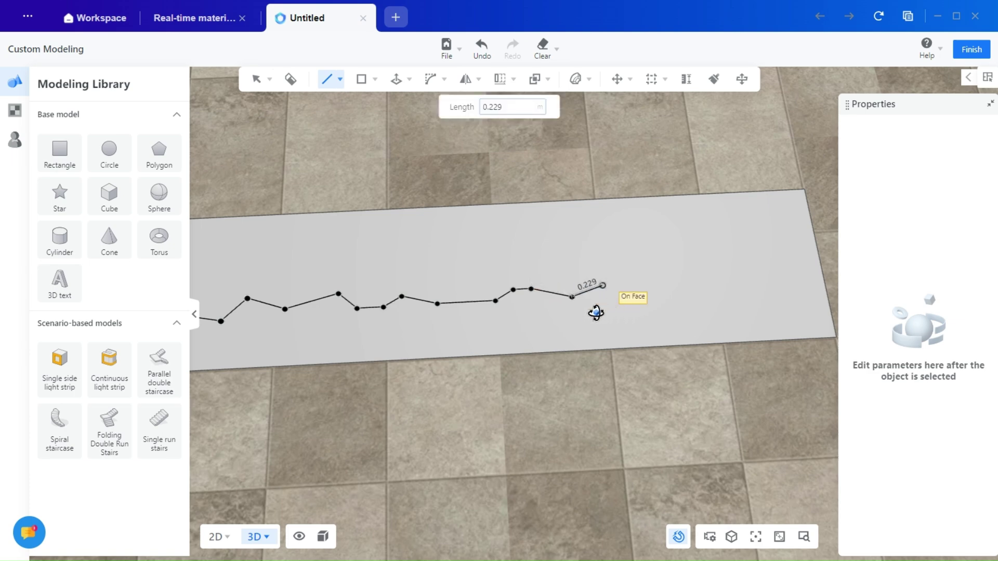
left_click(603, 285)
middle_click_drag(616, 301, 447, 316)
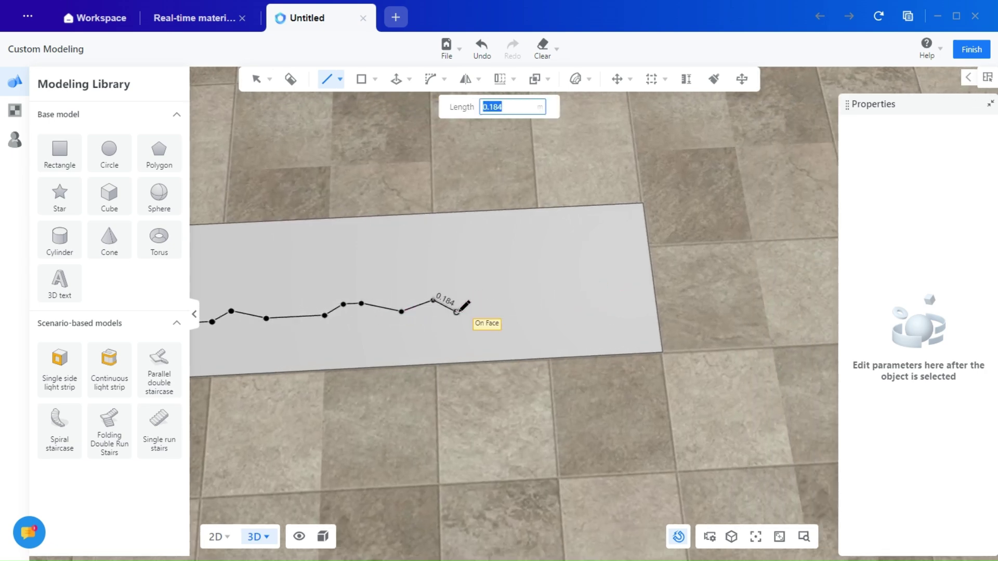
left_click(498, 318)
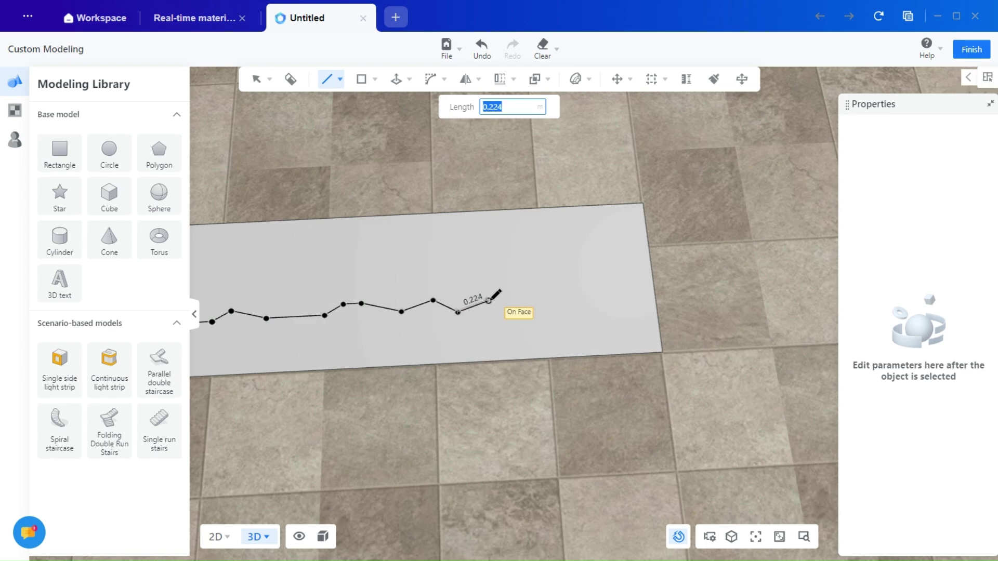
left_click(519, 306)
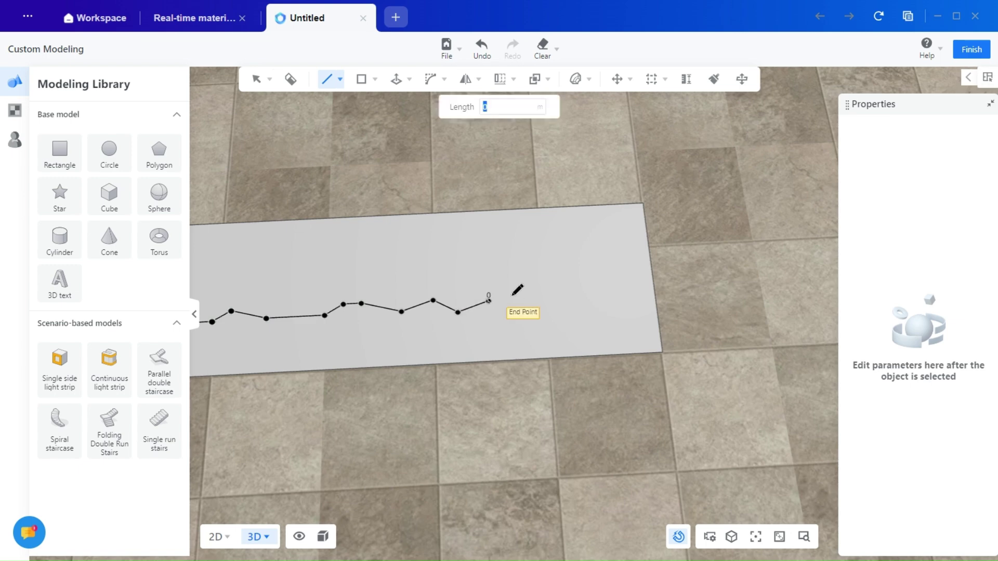
left_click(555, 309)
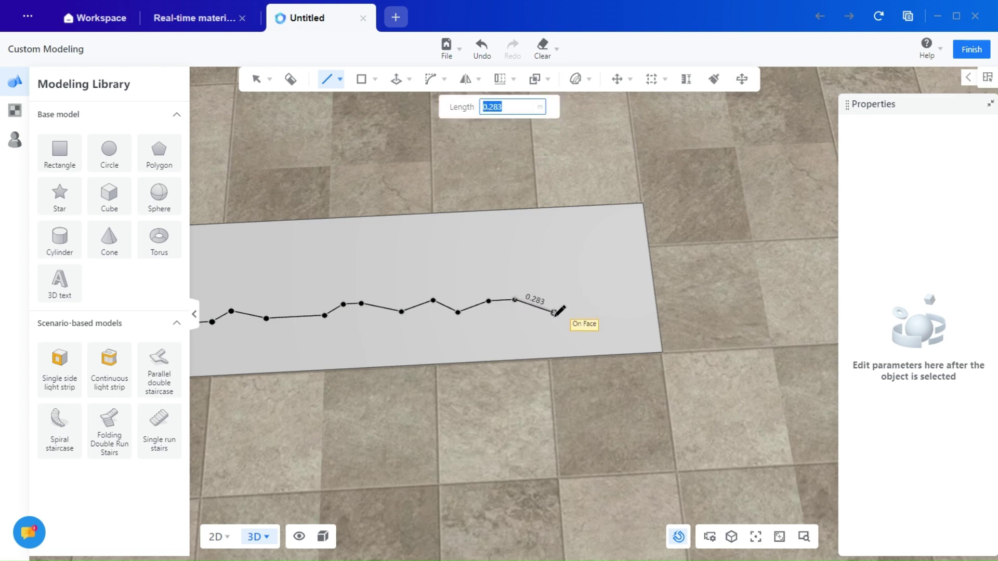
left_click(584, 319)
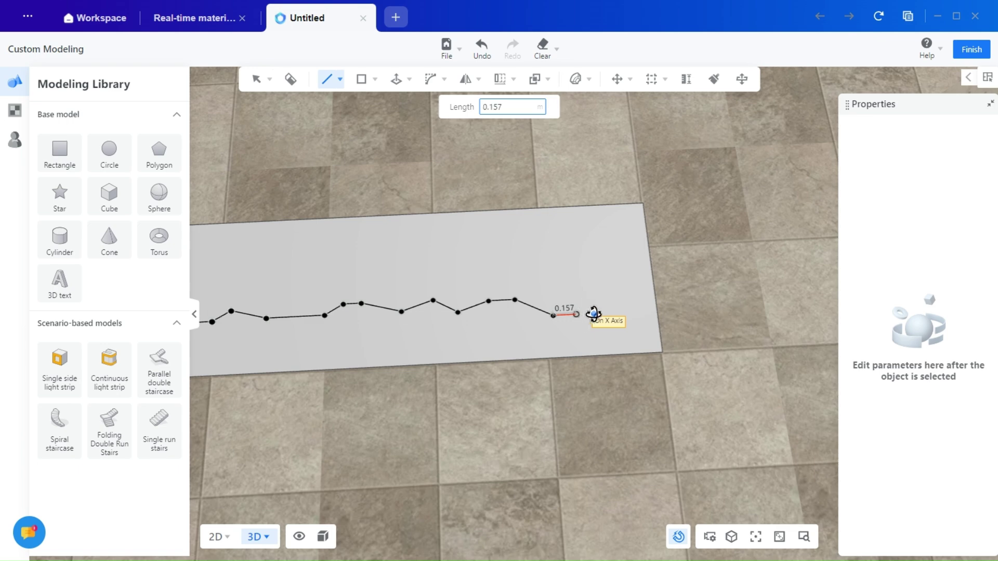
left_click(611, 309)
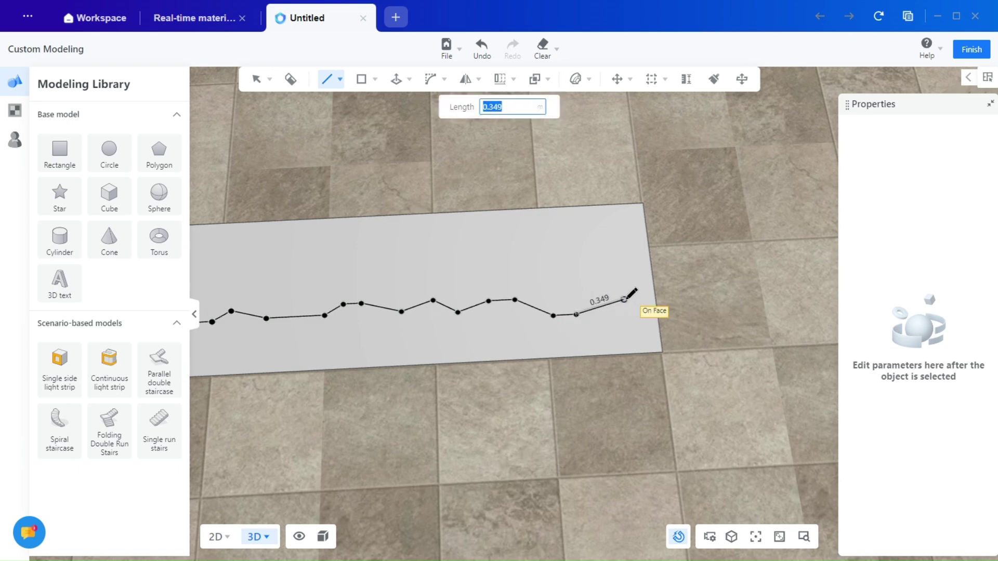
left_click(652, 290)
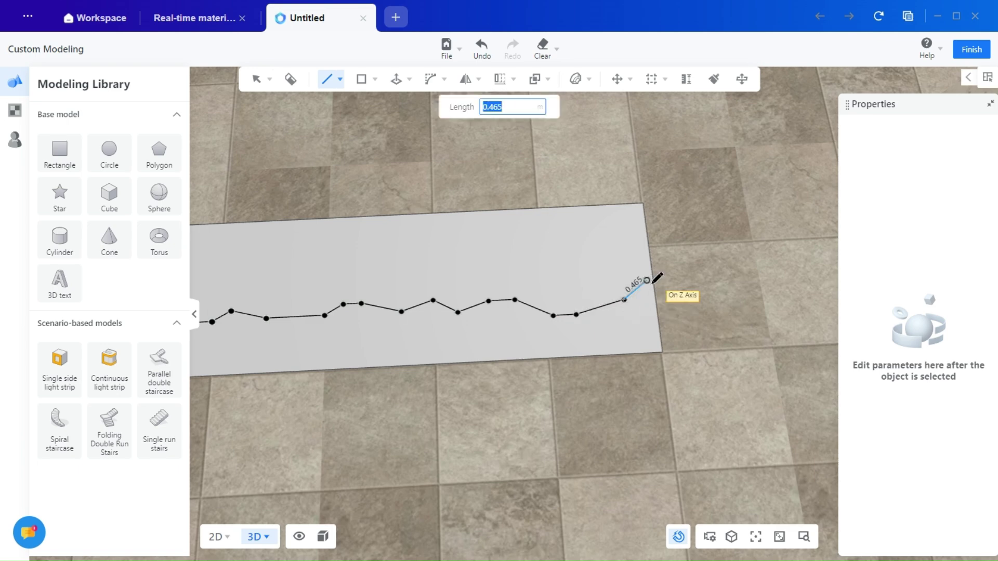
left_click(664, 318)
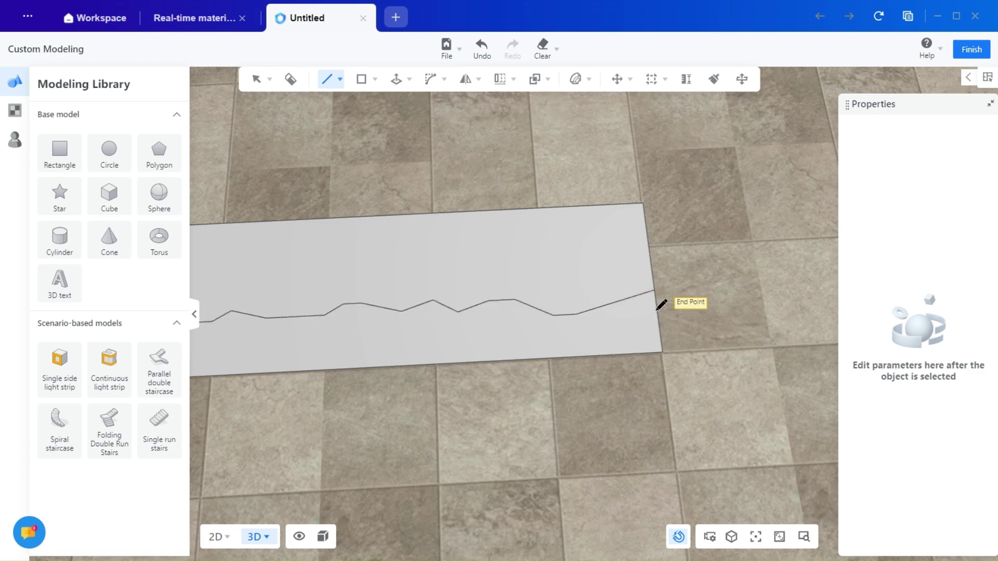
- Copy the narrow jagged strip of the split rectangle onto the empty floor in front of it, and remove the original strip
key("Escape")
scroll(510, 322, "down", 5)
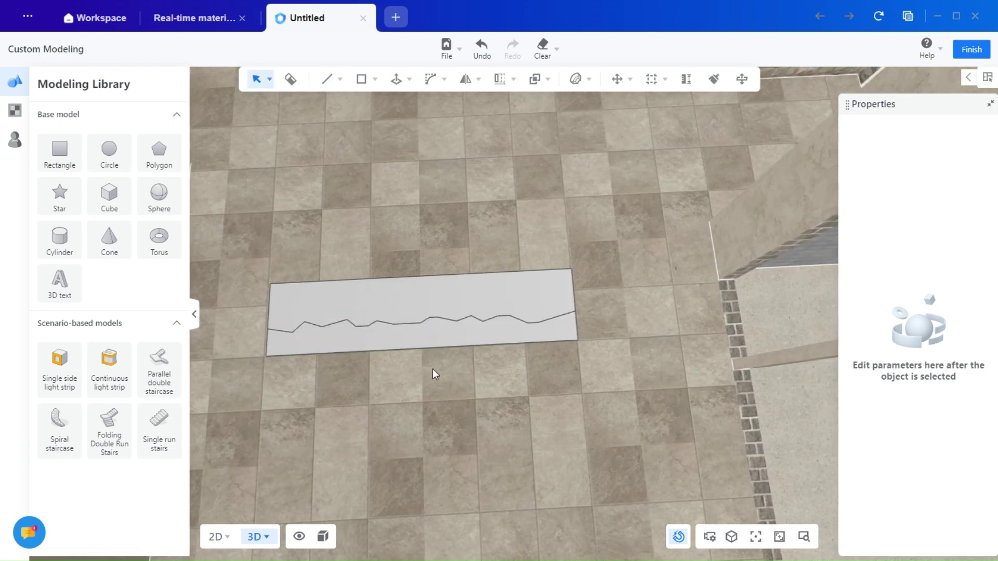
scroll(530, 325, "up", 3)
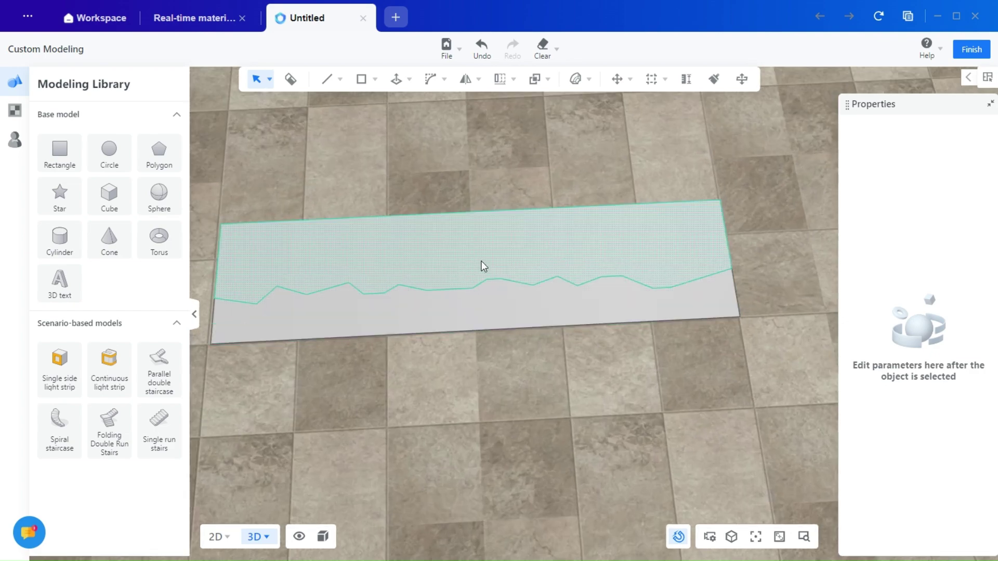
left_click(454, 319)
scroll(439, 359, "down", 2)
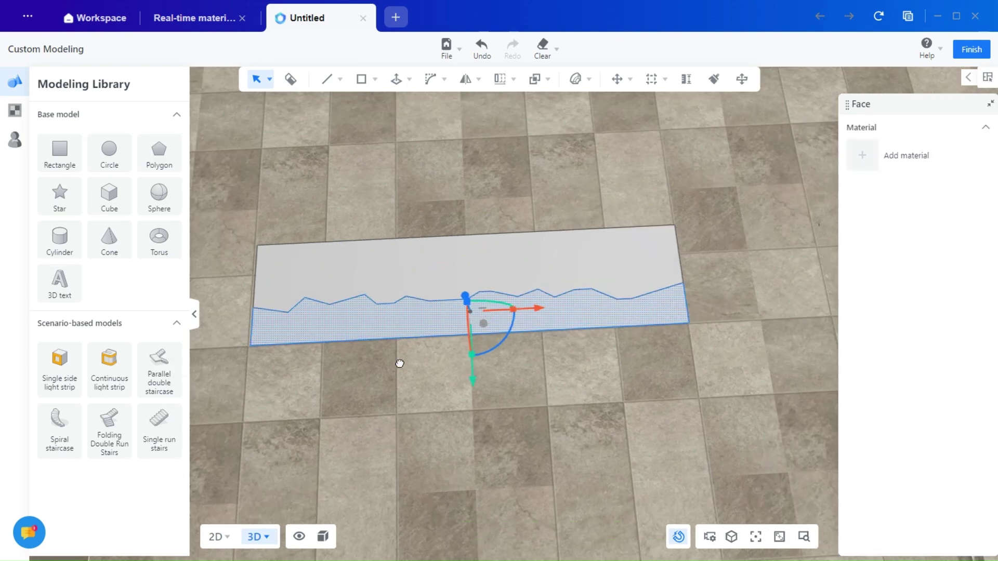
middle_click_drag(399, 363, 408, 350)
scroll(407, 350, "down", 1)
right_click_drag(408, 350, 441, 387)
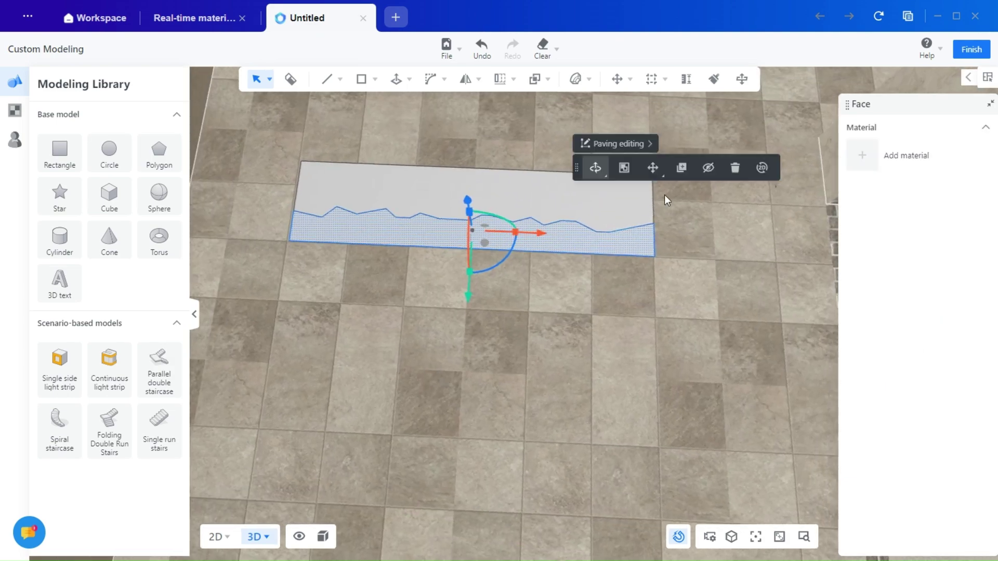
left_click(681, 167)
left_click(620, 255)
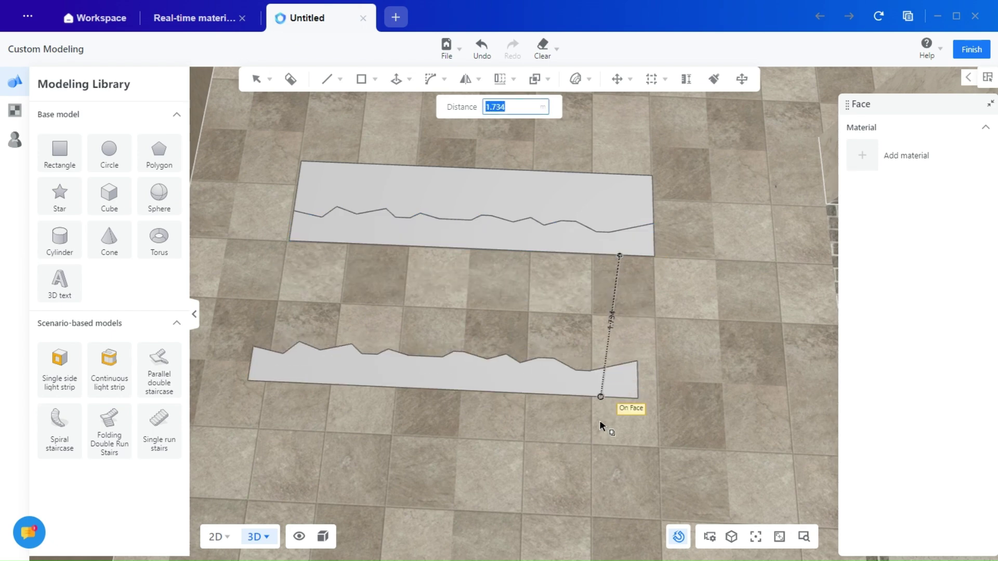
left_click(541, 426)
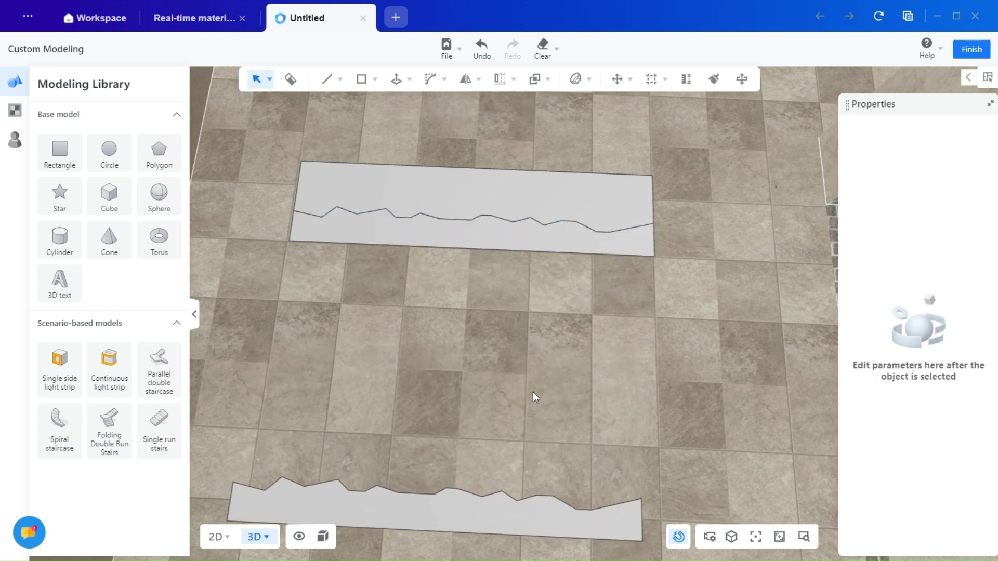
left_click(526, 241)
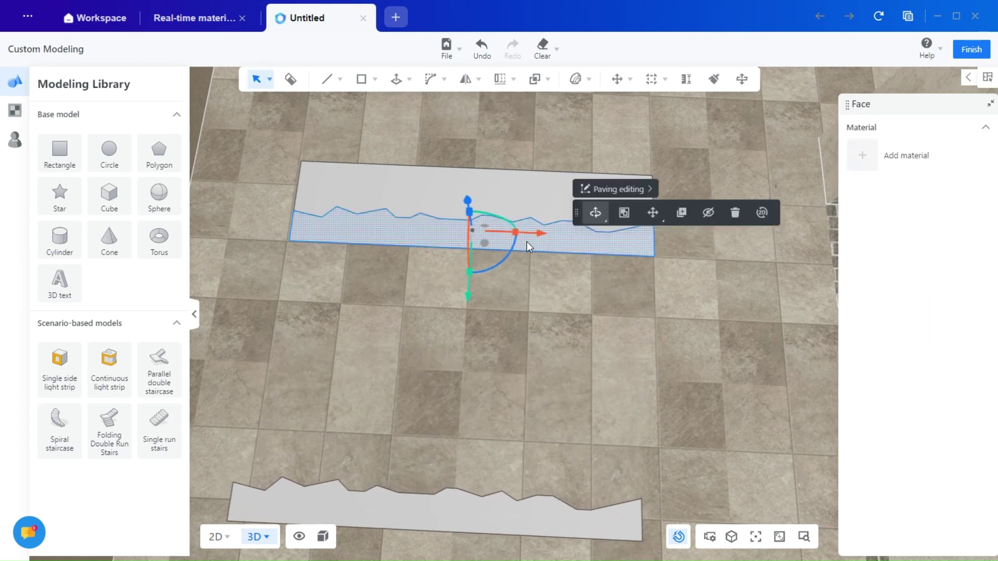
left_click(716, 215)
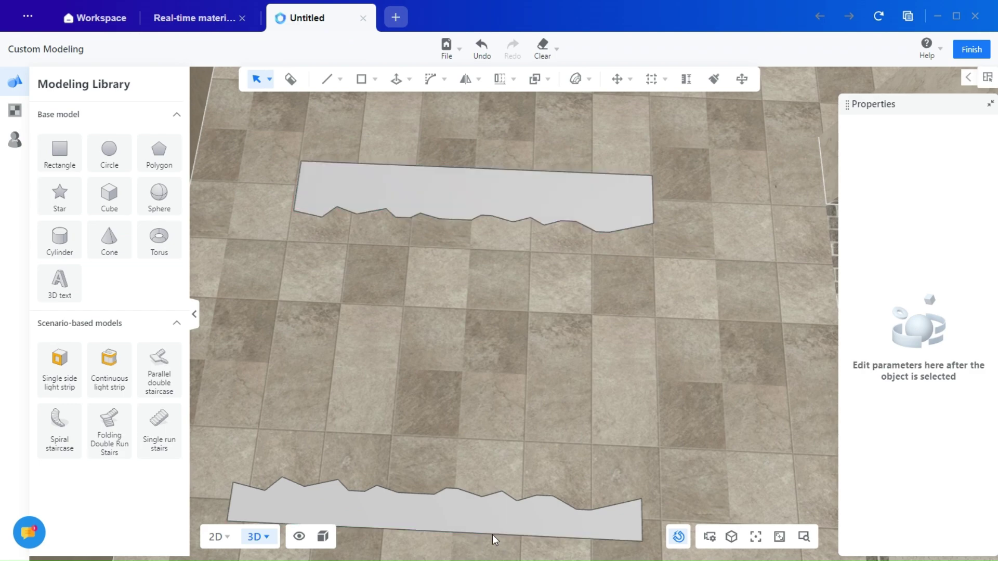
- Round all corners of the remaining wide jagged face with a 2D bevel of radius 0.191 and 6 edges
middle_click_drag(464, 382, 472, 407)
scroll(473, 407, "up", 3)
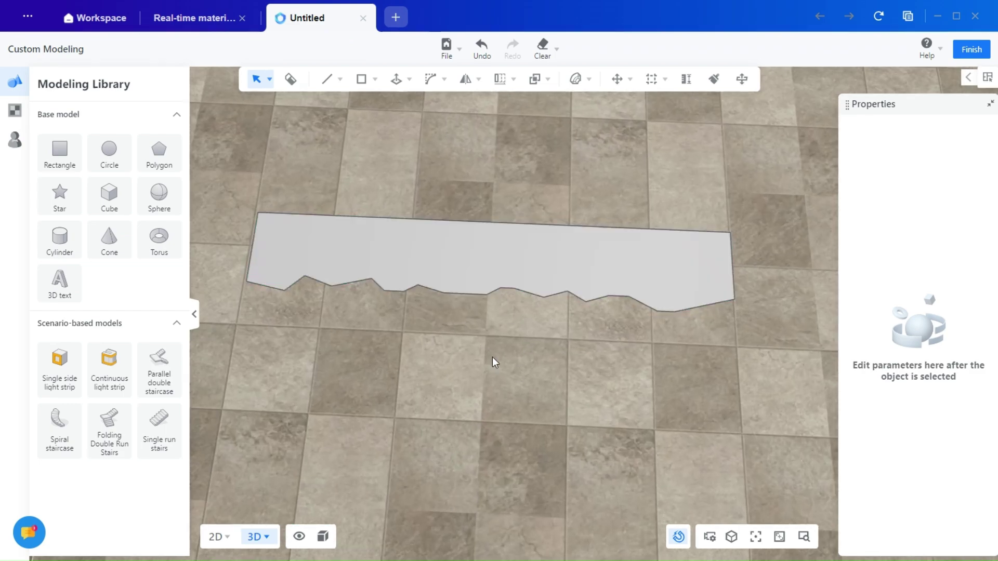
middle_click_drag(492, 357, 430, 341)
scroll(556, 351, "up", 3)
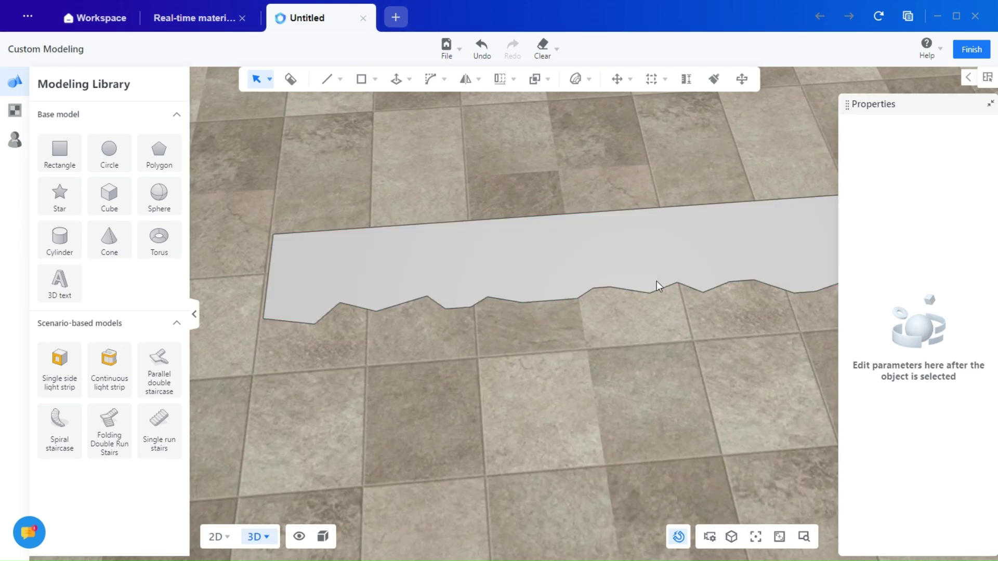
middle_click_drag(652, 375, 726, 308)
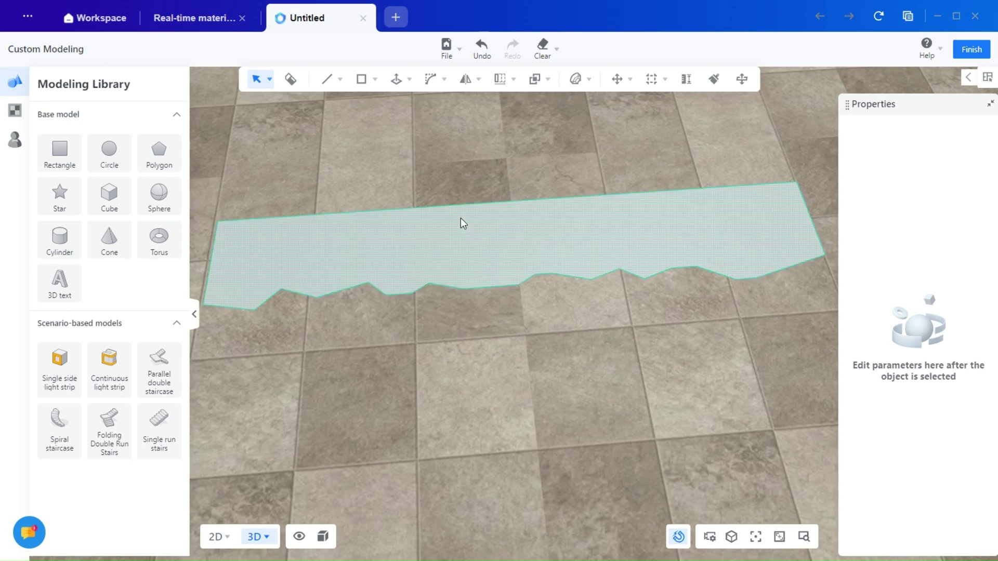
left_click(425, 265)
mouse_move(433, 84)
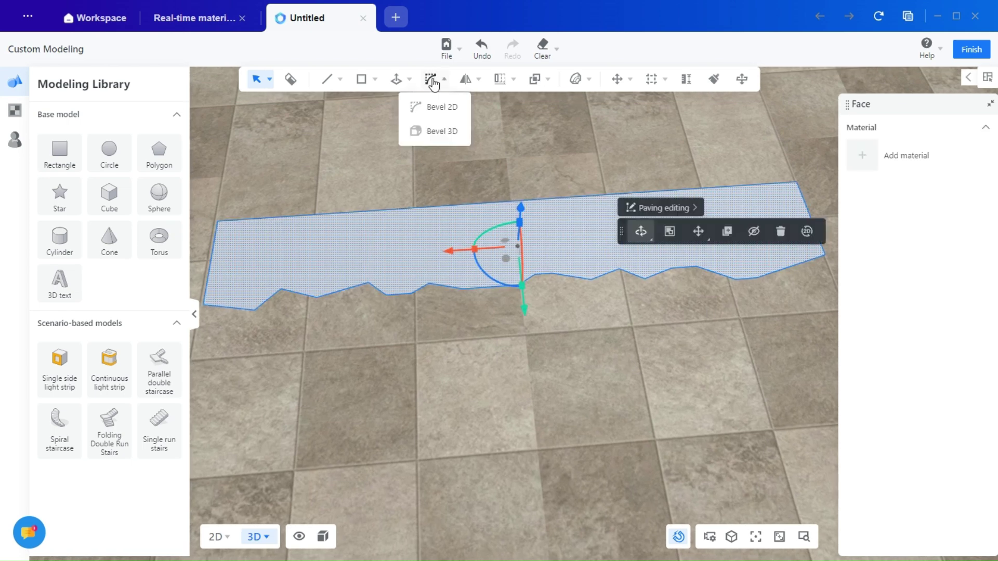
left_click(428, 109)
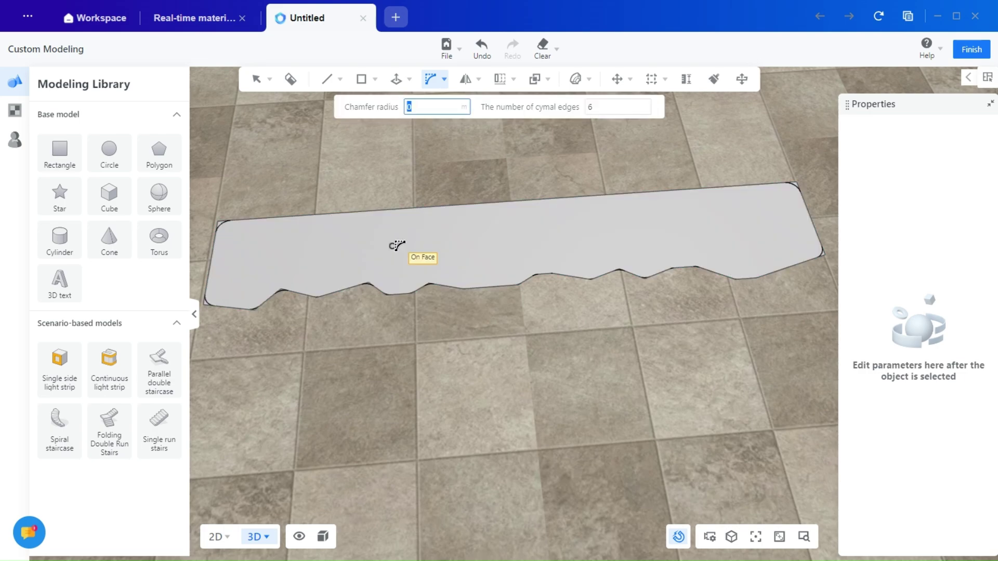
scroll(271, 266, "up", 3)
scroll(272, 265, "up", 5)
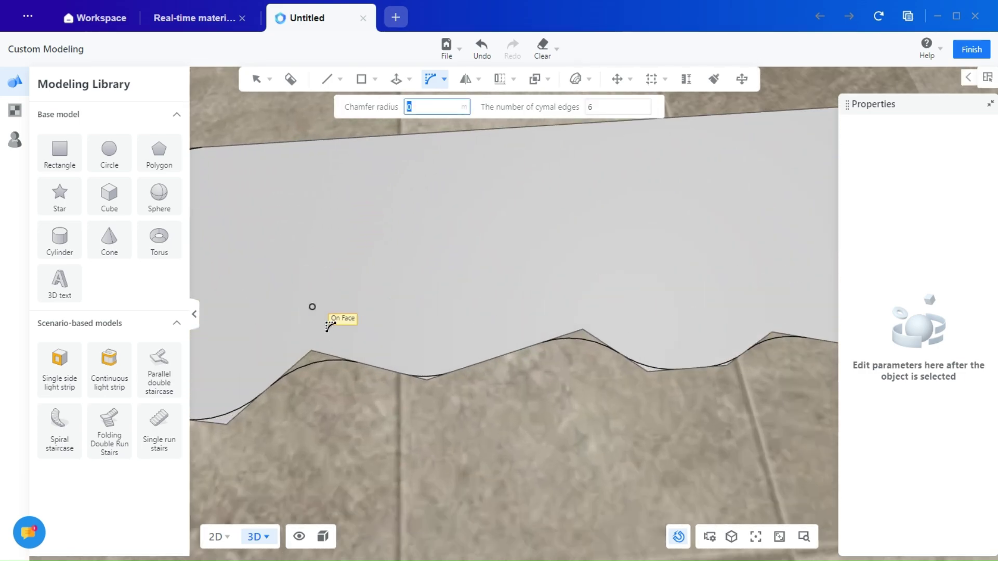
left_click(343, 360)
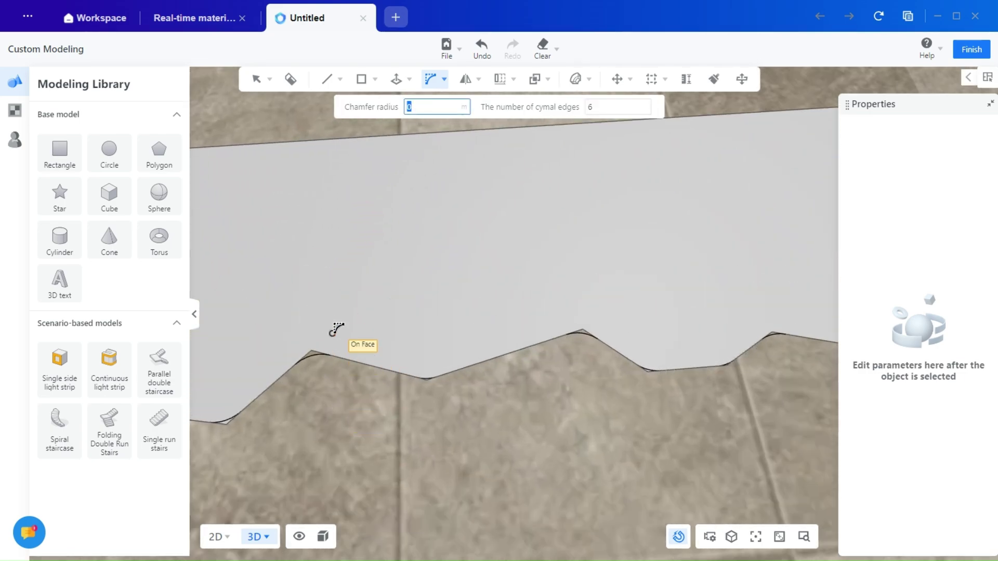
scroll(349, 317, "down", 5)
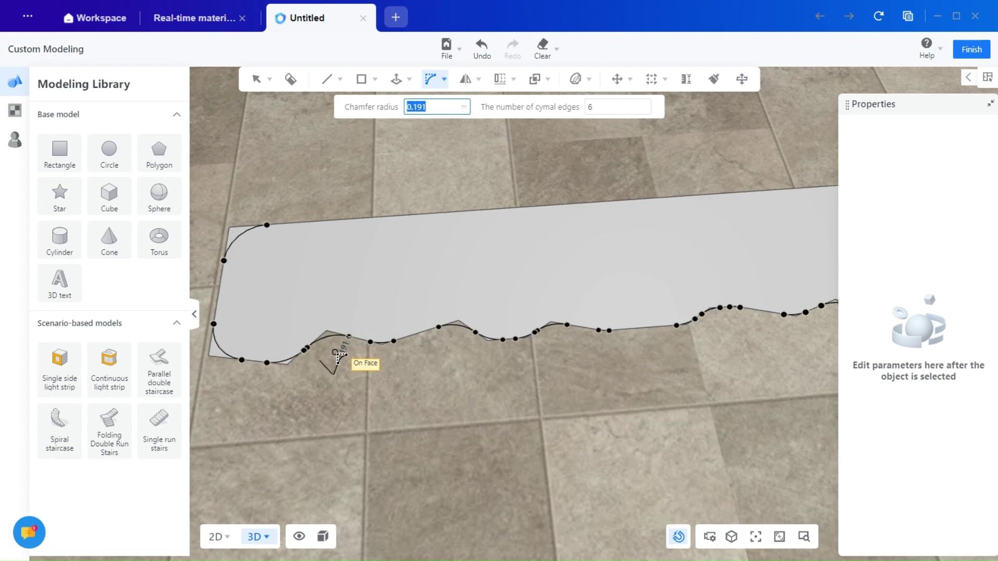
scroll(341, 357, "down", 3)
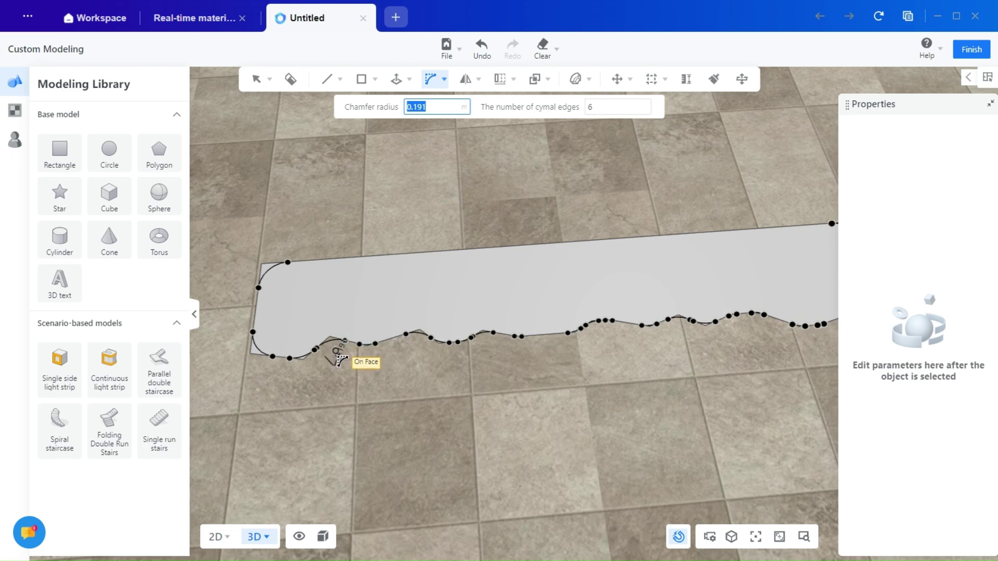
middle_click_drag(520, 366, 482, 354)
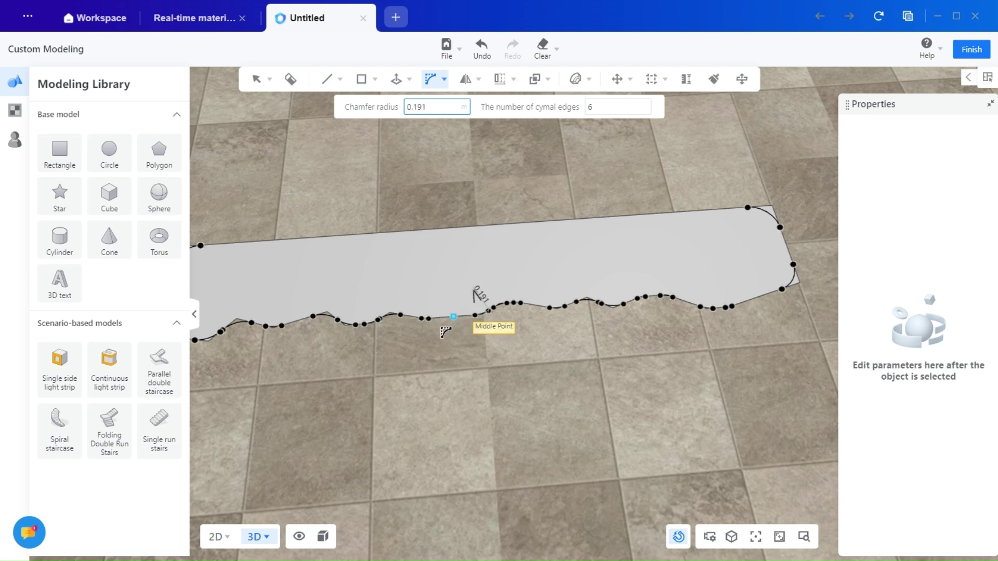
left_click(383, 300)
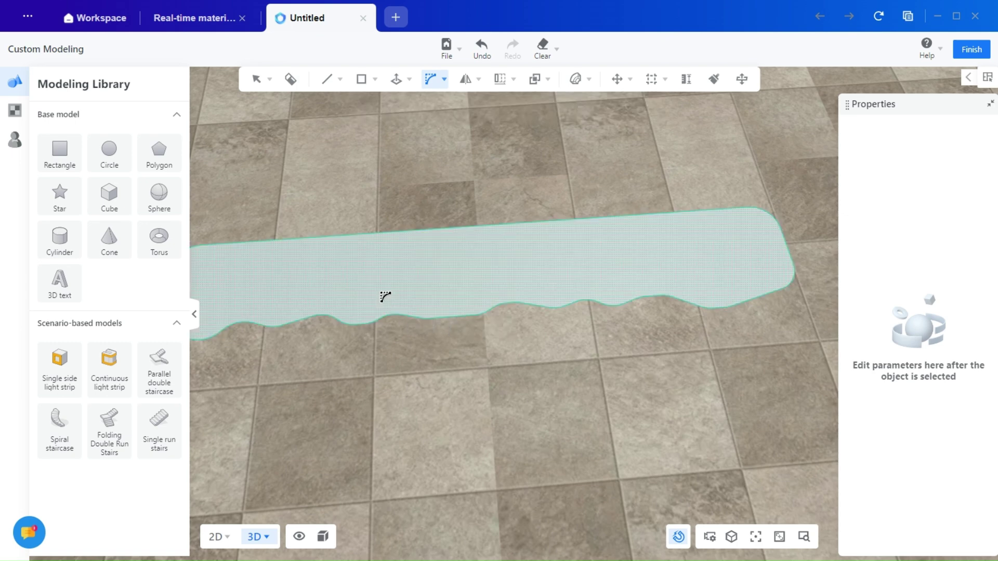
key("Escape")
- Extrude the rounded wavy-edged face upward by about 0.185 m with Push/Pull to form a slab
middle_click_drag(319, 364, 535, 335)
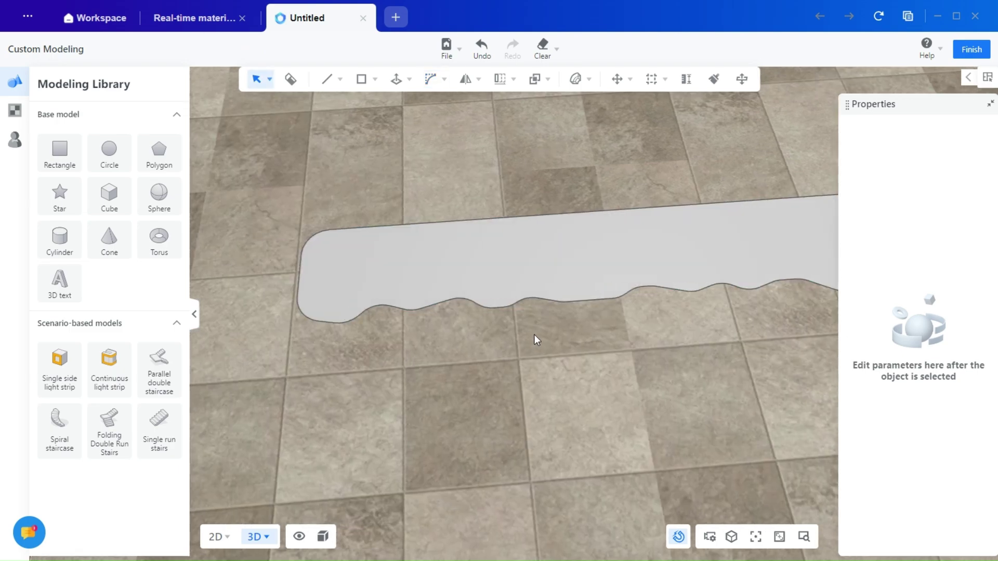
middle_click_drag(646, 316, 551, 320)
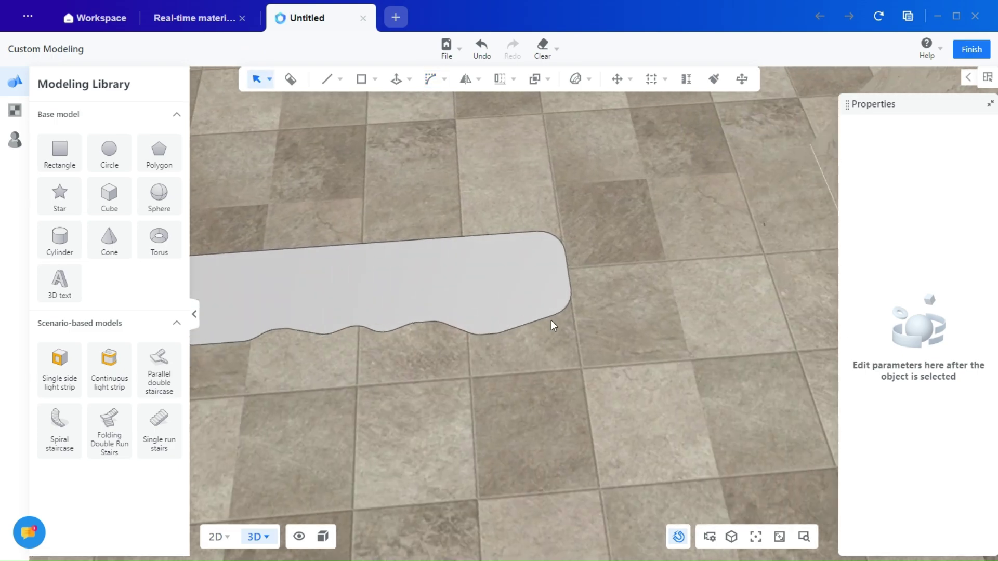
left_click_drag(510, 354, 400, 328)
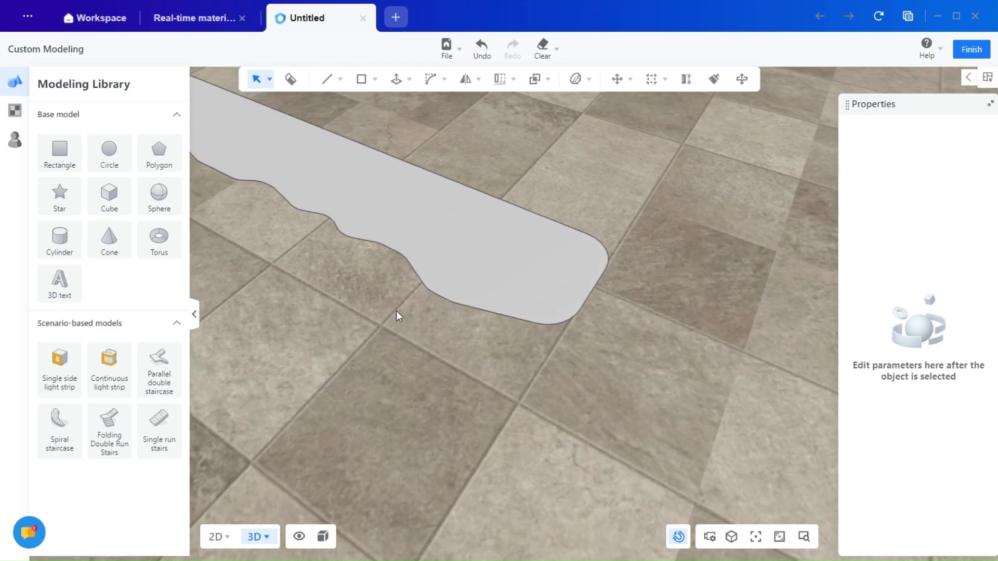
scroll(474, 362, "up", 8)
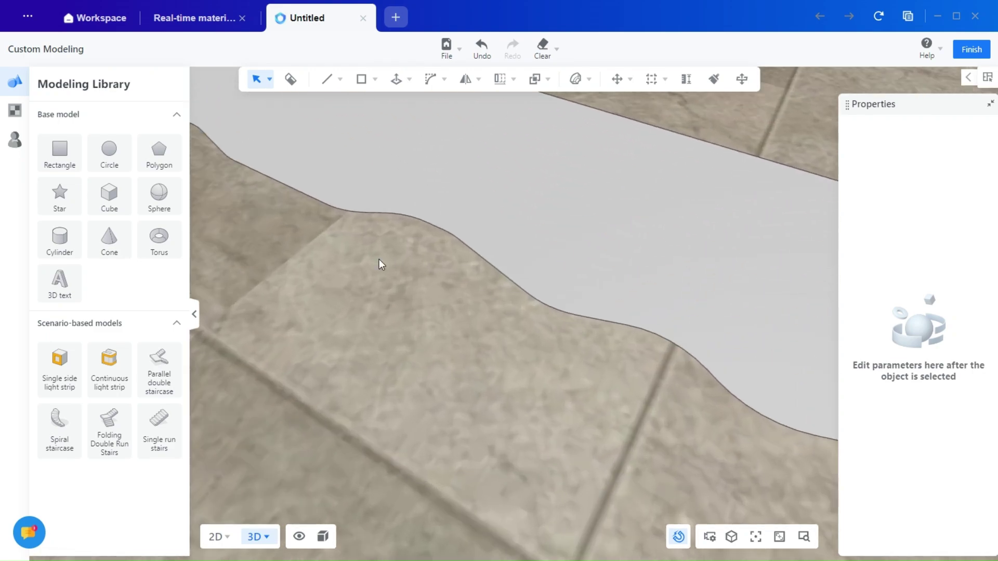
scroll(379, 259, "down", 8)
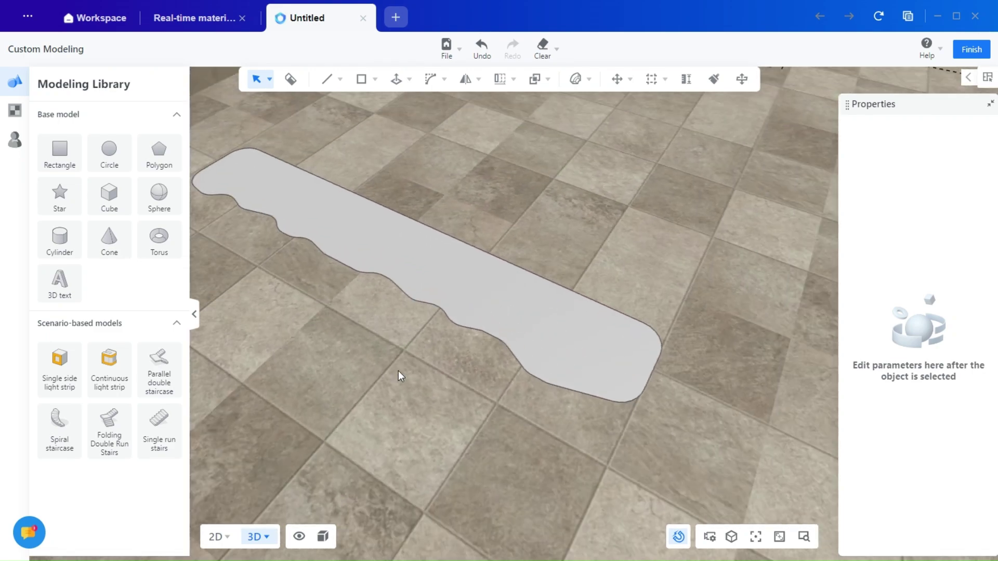
mouse_move(398, 370)
left_mouse_down()
mouse_move(557, 383)
mouse_move(615, 339)
mouse_move(601, 348)
left_mouse_up()
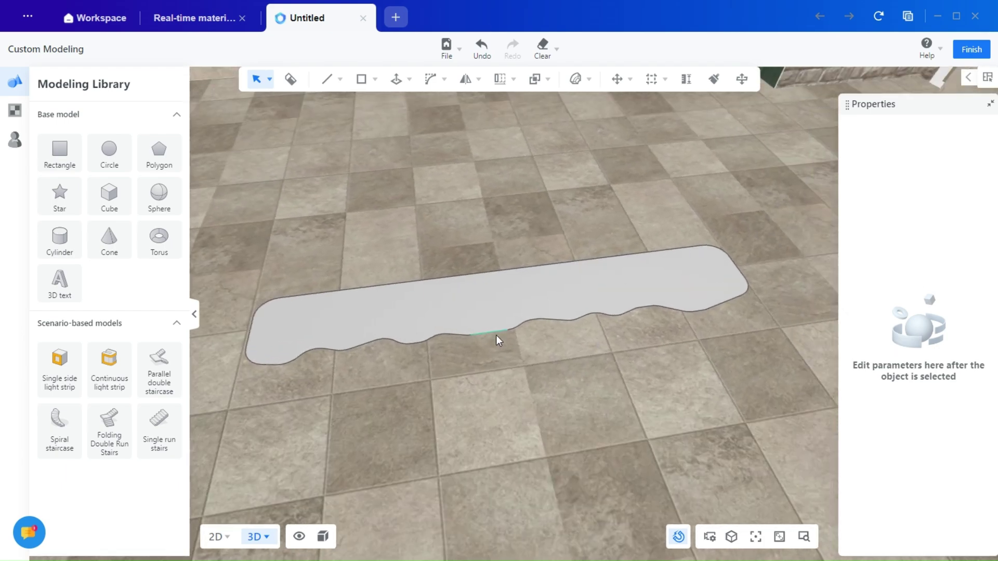
left_click(400, 82)
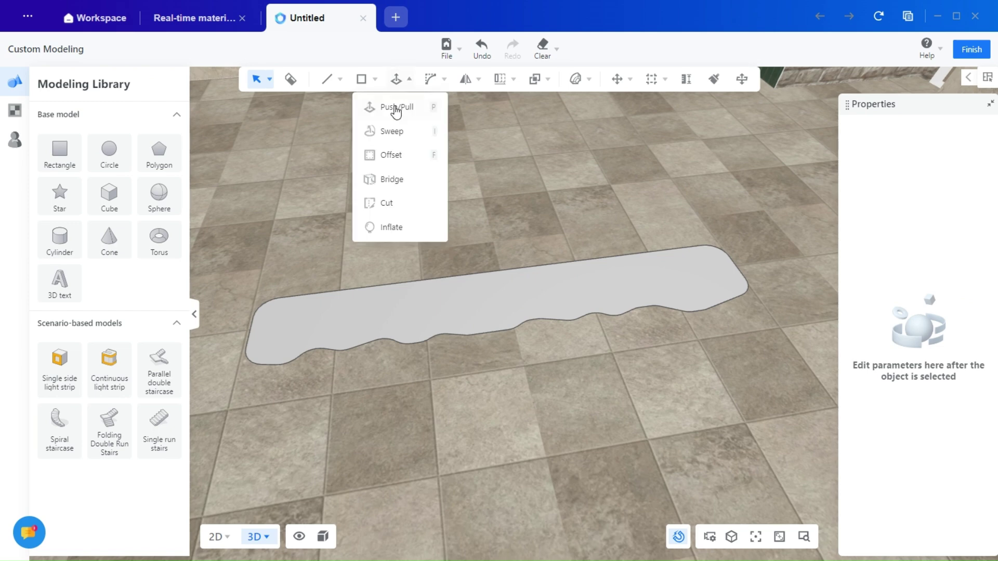
key("p")
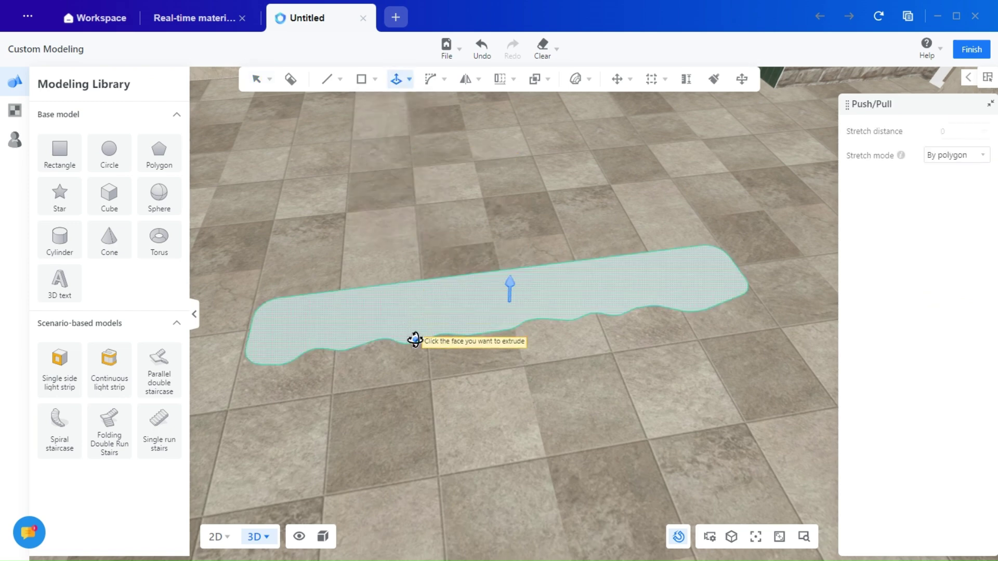
left_click(406, 329)
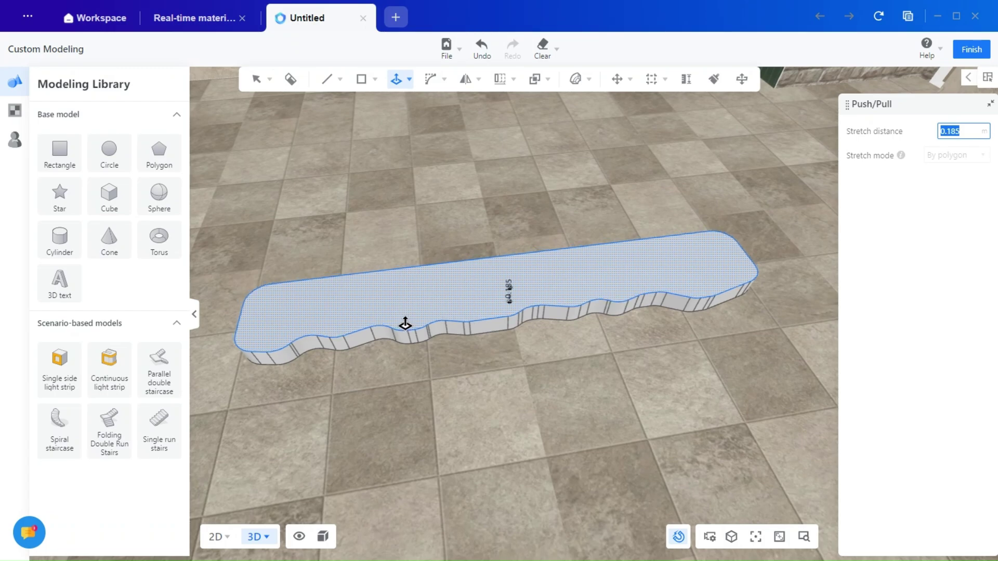
key("Escape")
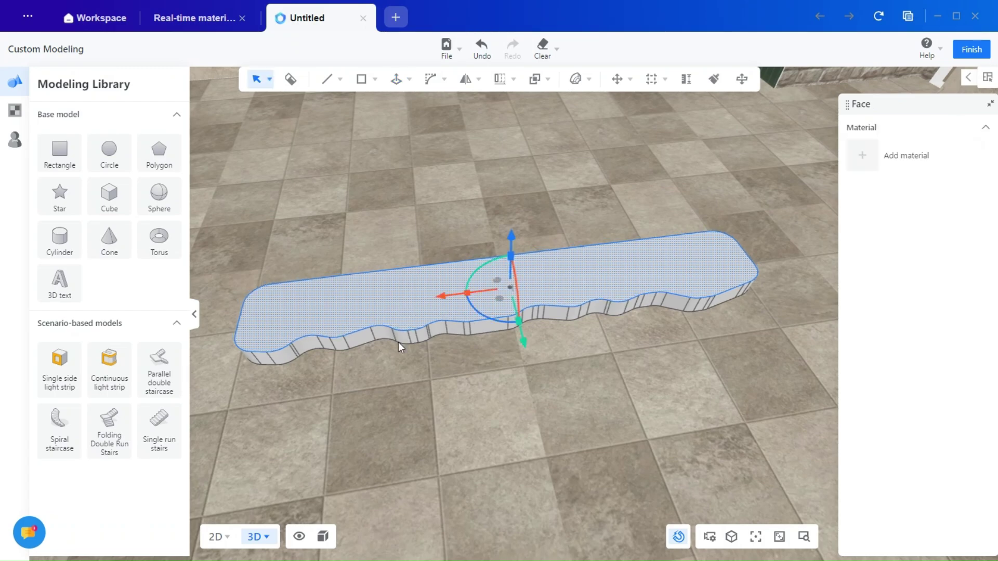
- Thin the slab by pushing its top face down about 0.105 m with Push/Pull
middle_click_drag(433, 398, 583, 370)
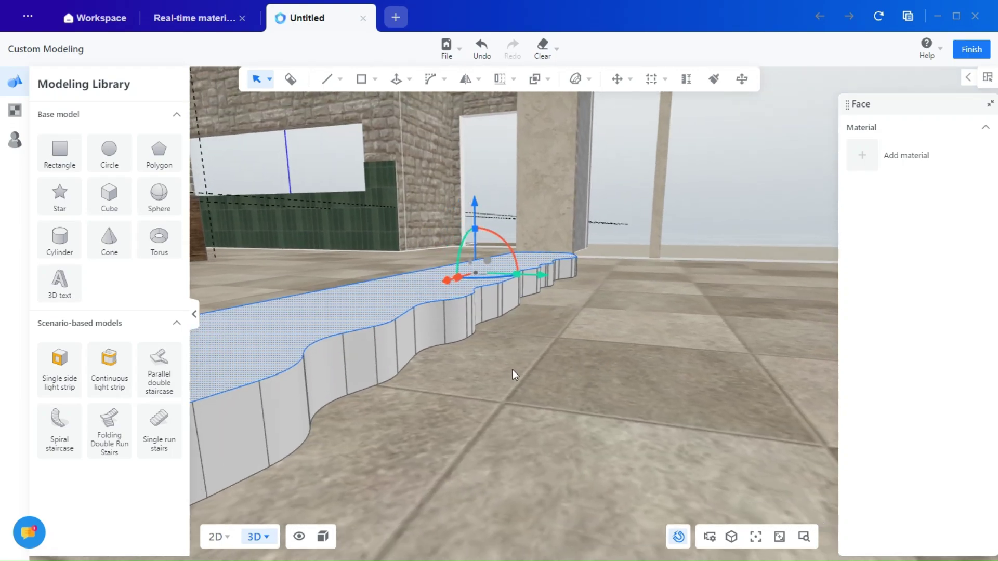
mouse_move(513, 370)
middle_mouse_down()
mouse_move(573, 359)
mouse_move(517, 365)
mouse_move(525, 364)
middle_mouse_up()
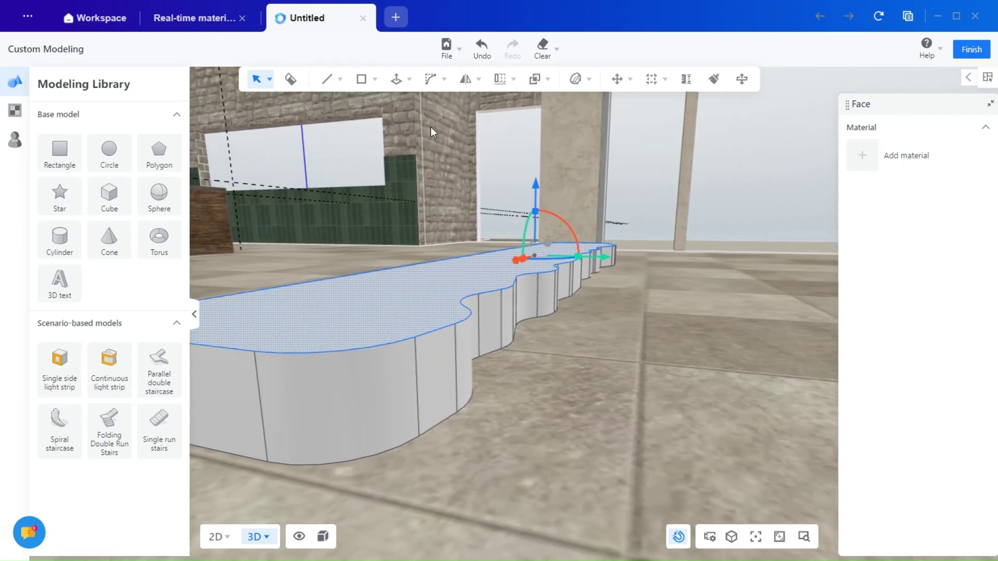
mouse_move(396, 79)
left_click(383, 104)
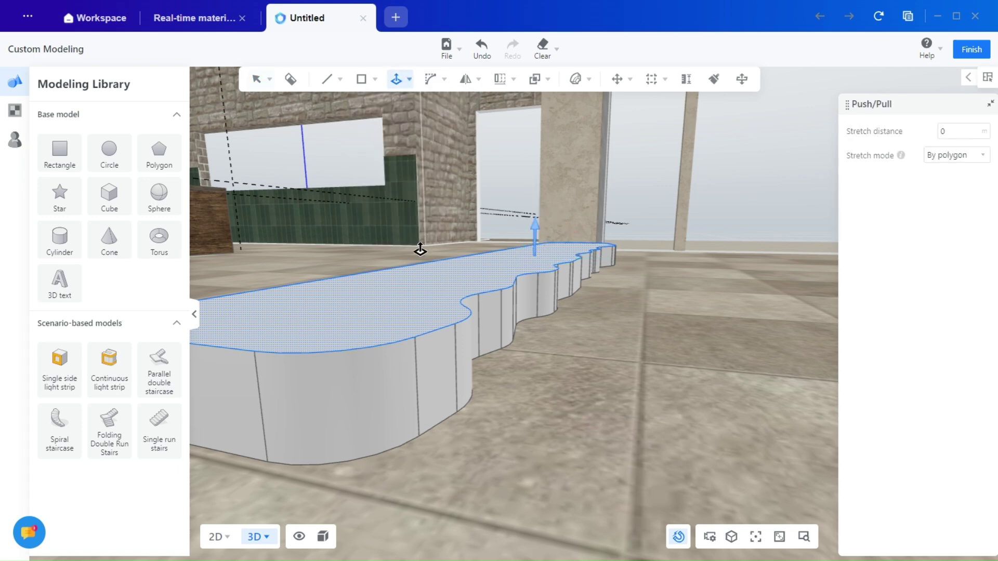
left_click(441, 298)
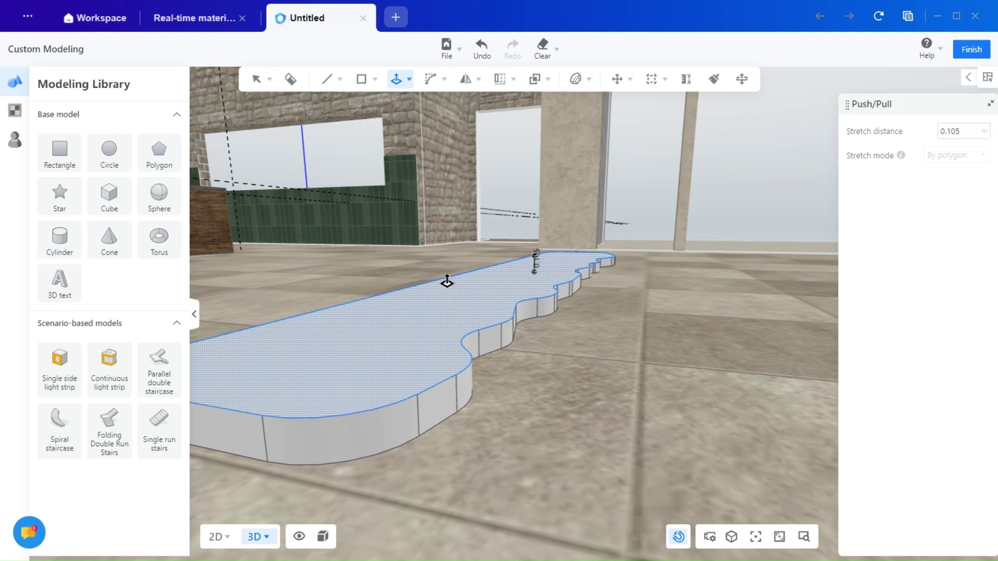
key("Escape")
left_click(538, 389)
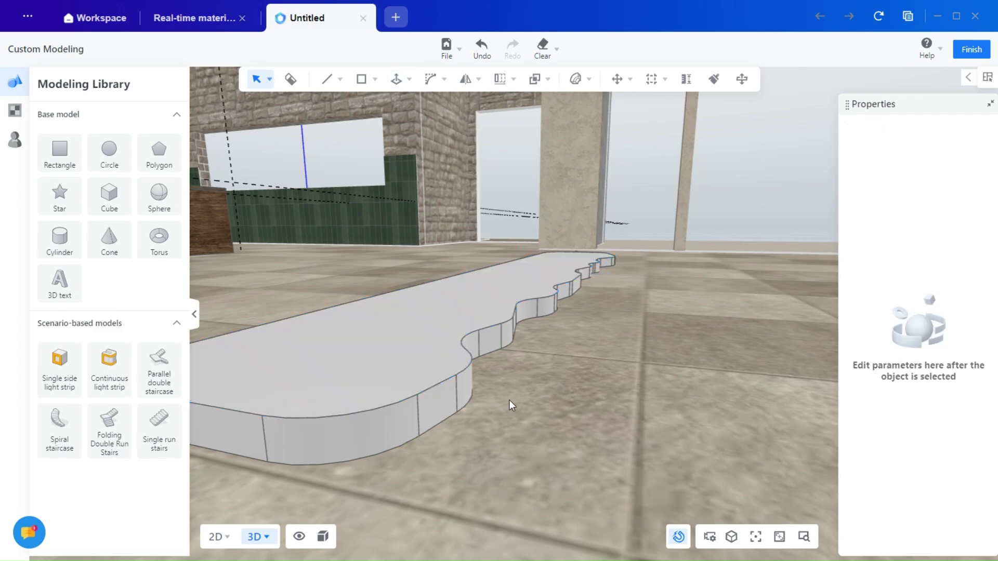
middle_click_drag(509, 400, 610, 403)
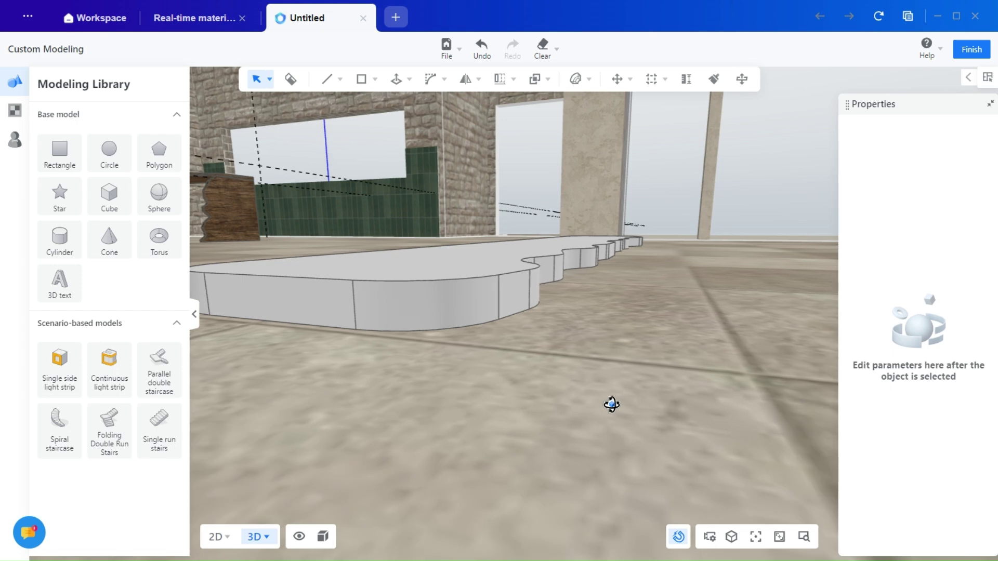
- Pull one straight bottom edge segment of the slab's wavy side slightly outward so its side face slopes
middle_click_drag(598, 307, 607, 315)
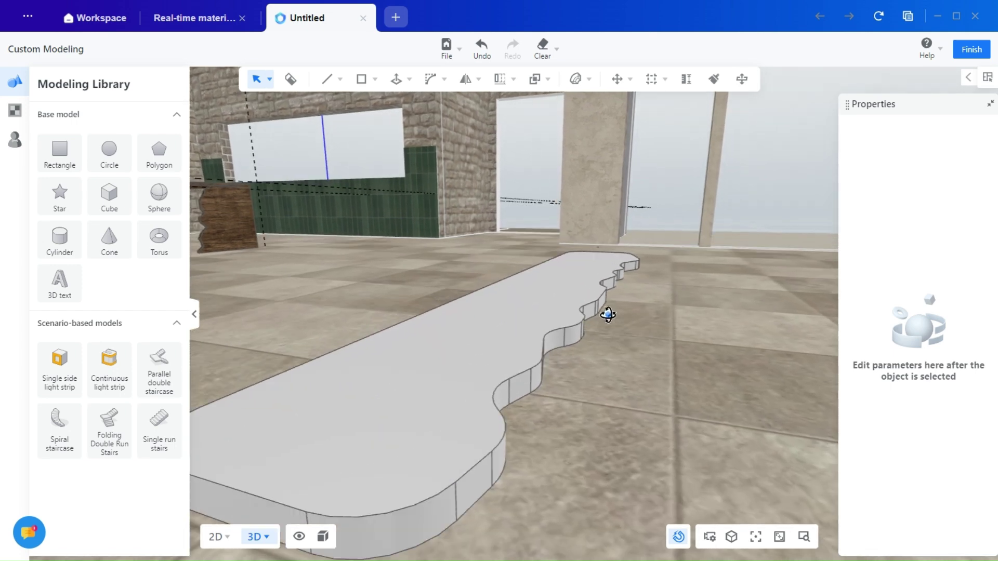
middle_click_drag(310, 297, 366, 316)
mouse_move(528, 356)
middle_mouse_down()
mouse_move(468, 341)
mouse_move(468, 303)
mouse_move(461, 325)
mouse_move(396, 347)
mouse_move(441, 299)
middle_mouse_up()
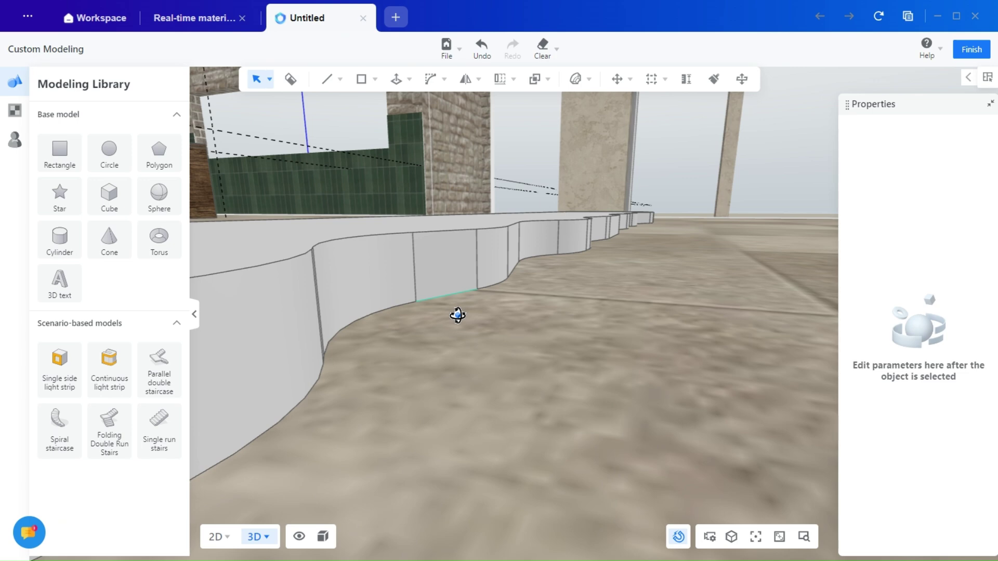
left_click(452, 303)
middle_click_drag(448, 352, 521, 312)
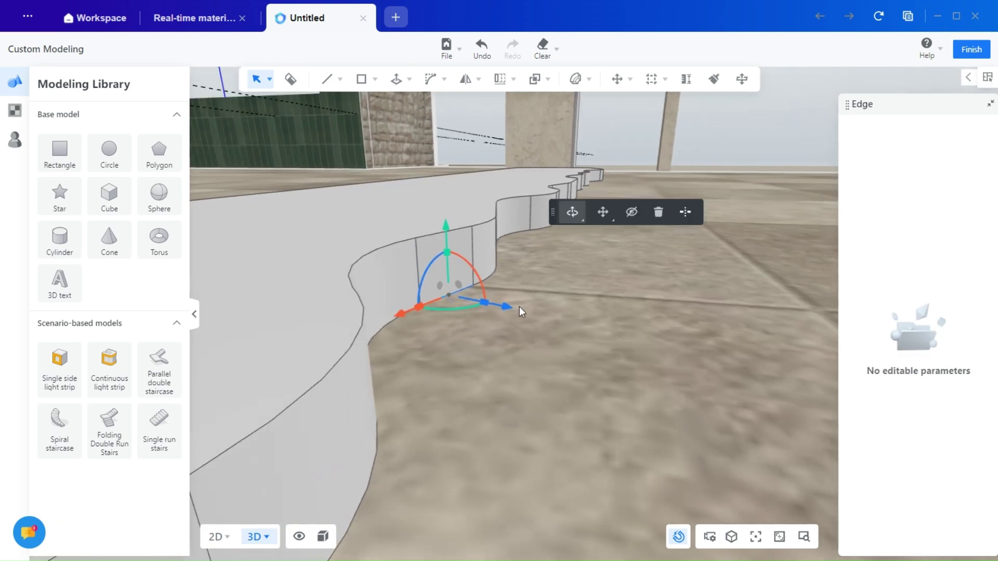
left_click_drag(512, 311, 548, 323)
left_click_drag(474, 317, 473, 317)
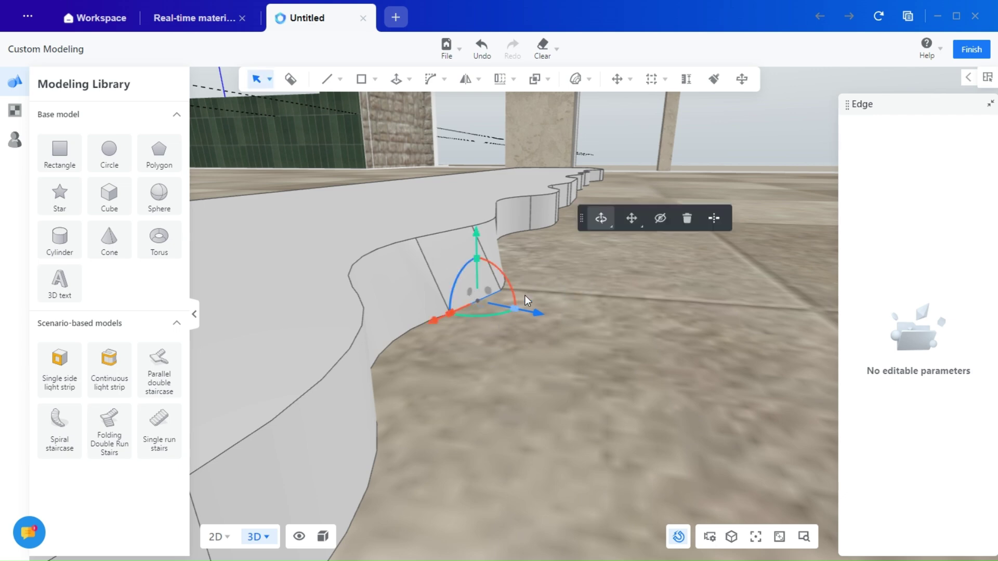
- Move the curved bottom edge at the next bend of the wavy side outward by about 0.037 m
middle_click_drag(566, 305, 513, 305)
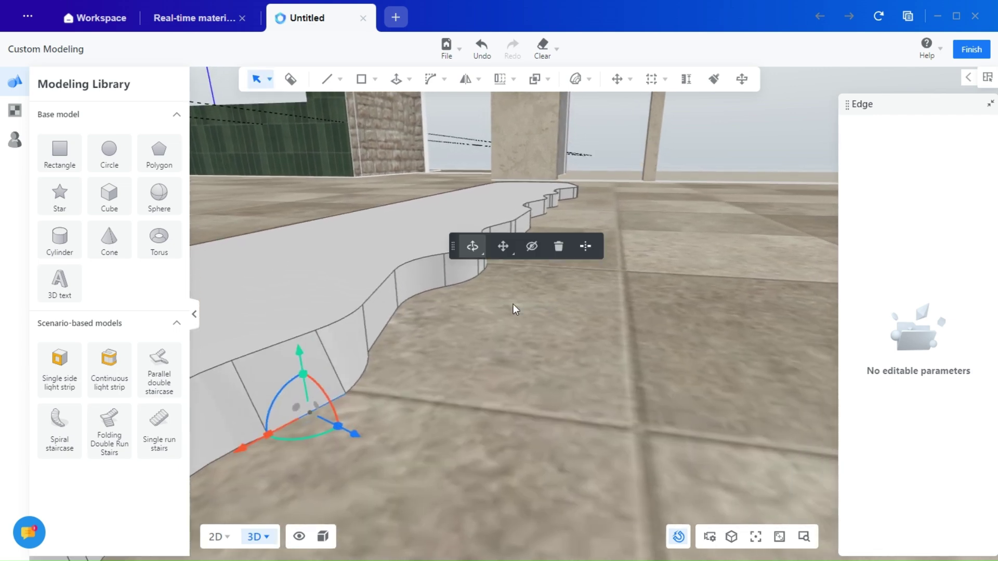
left_click(430, 294)
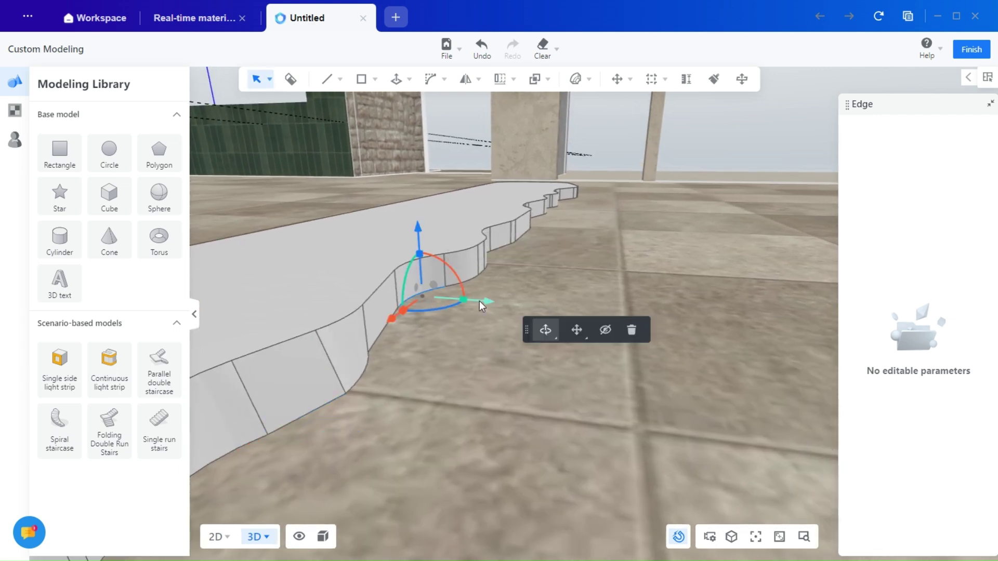
left_click_drag(479, 301, 514, 309)
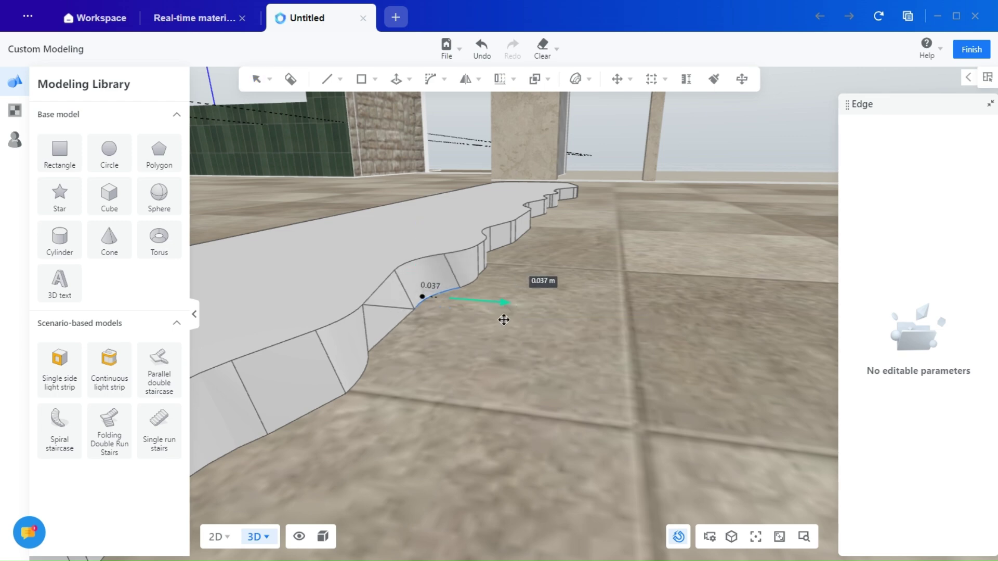
left_click_drag(484, 343, 496, 295)
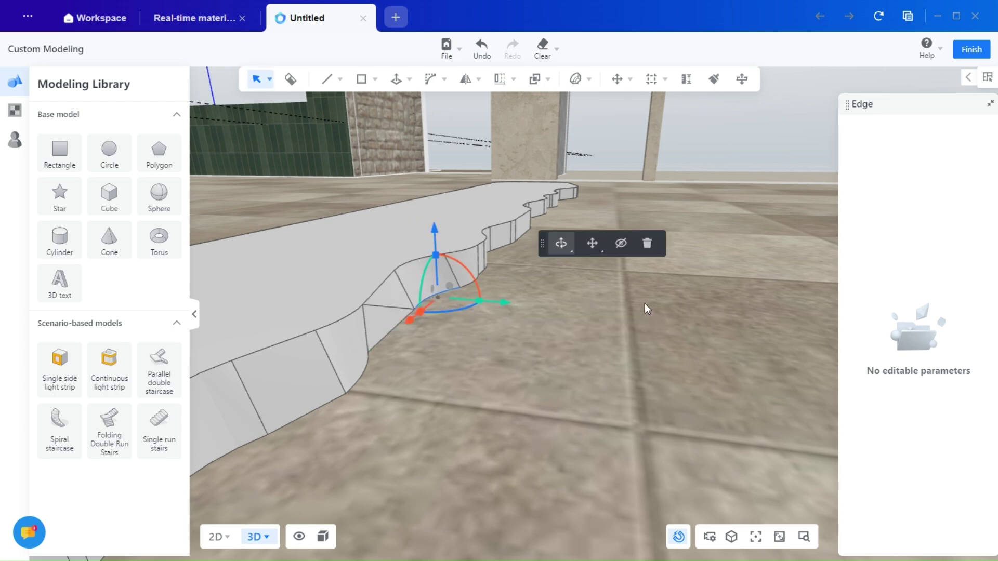
- Pull the next straight bottom edge of the wavy side slightly outward, and the one beyond it outward by about 0.025 m
right_click_drag(632, 325, 497, 345)
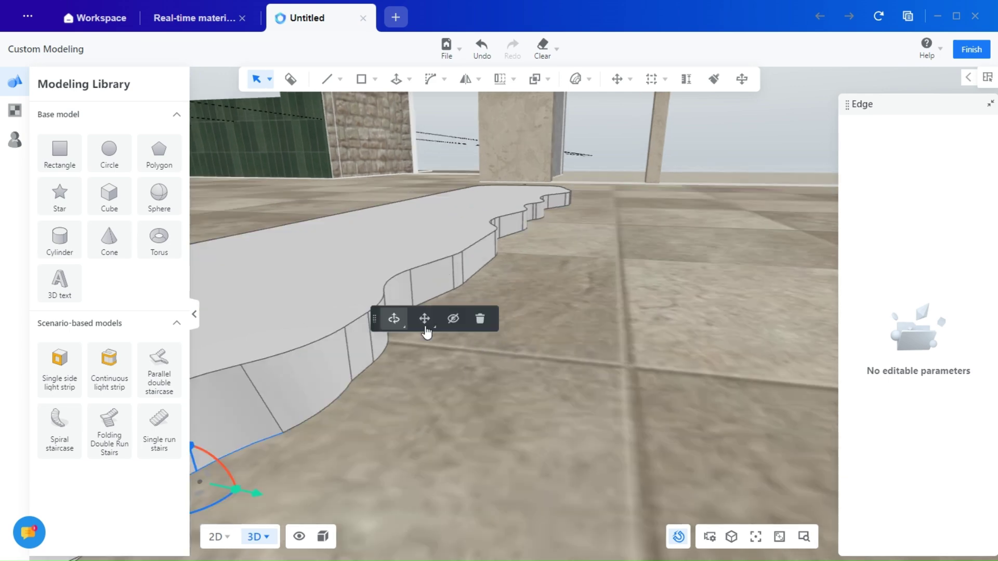
left_click(435, 300)
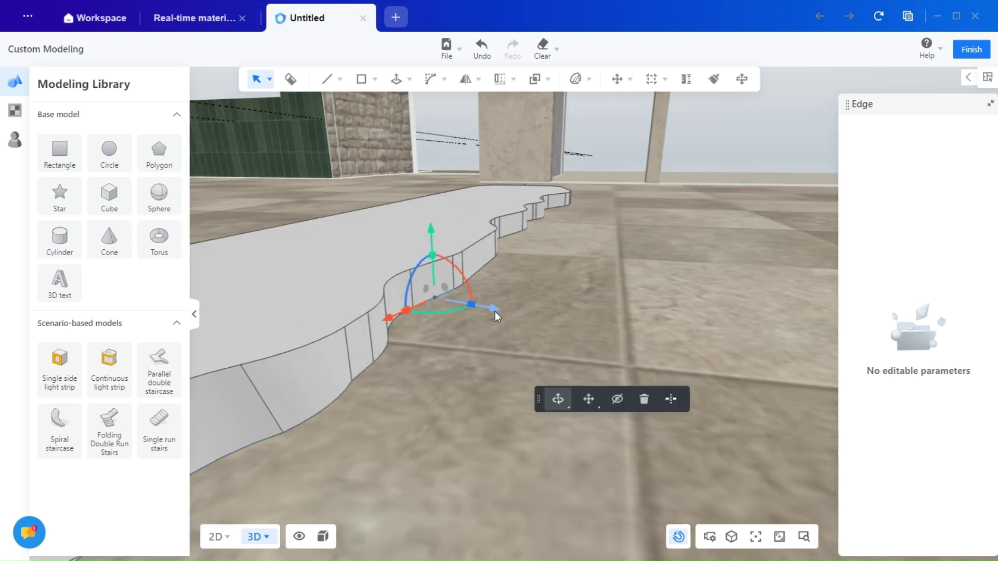
left_click_drag(495, 311, 514, 314)
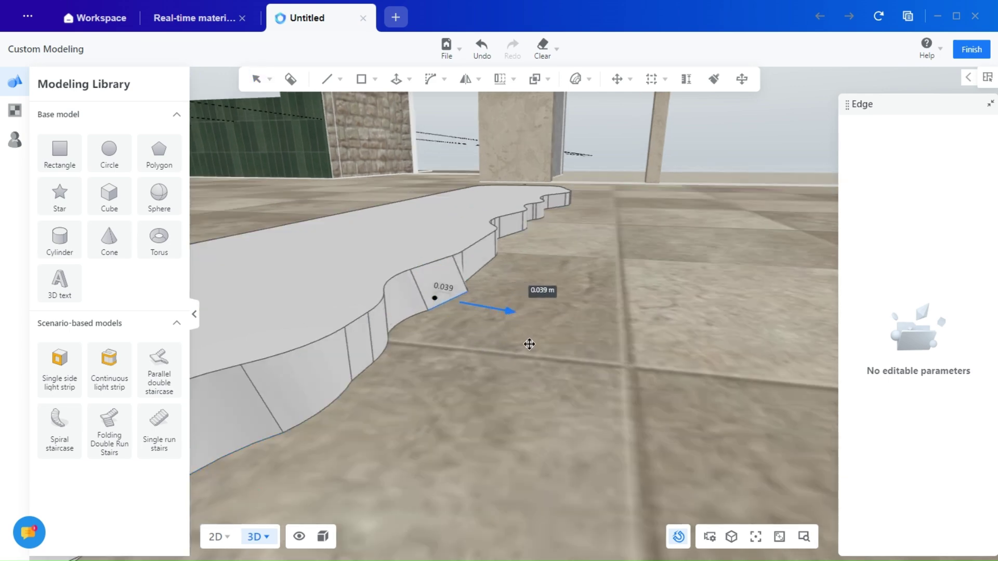
left_click_drag(509, 362, 486, 277)
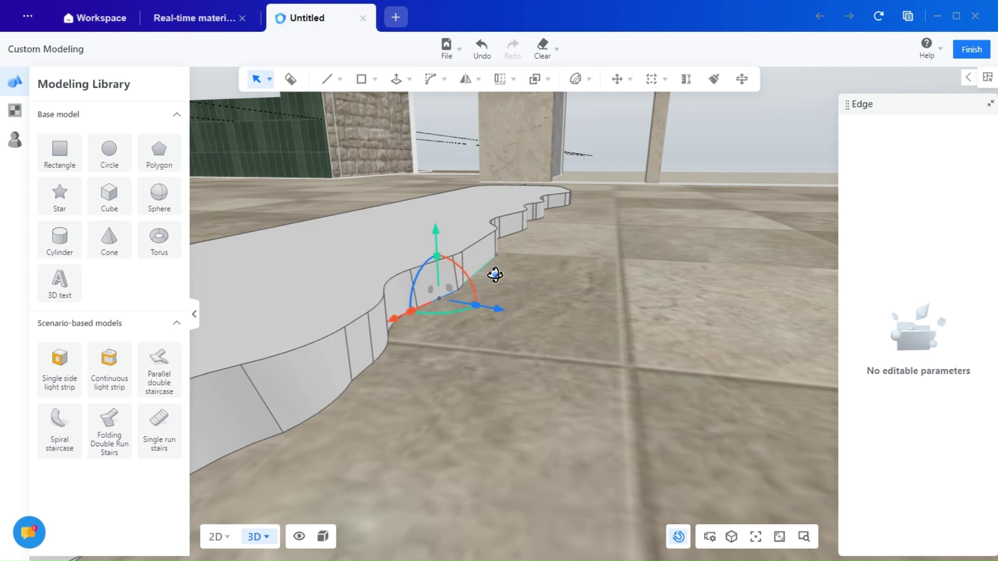
left_click_drag(551, 278, 564, 274)
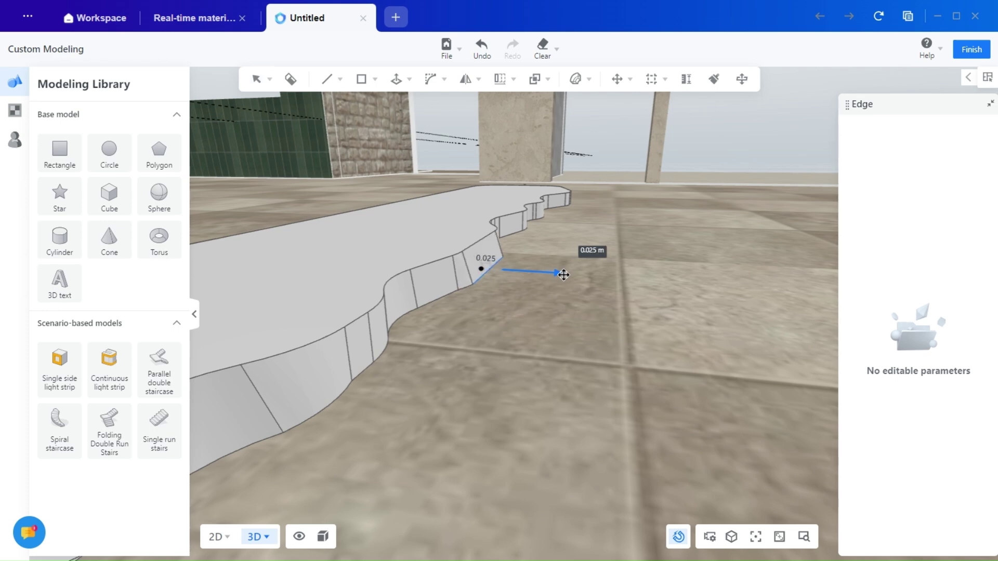
left_click_drag(509, 366, 519, 367)
- Move two more bottom edge segments further along the slab's wavy side slightly outward
middle_click_drag(519, 367, 315, 385)
middle_click_drag(564, 378, 355, 253)
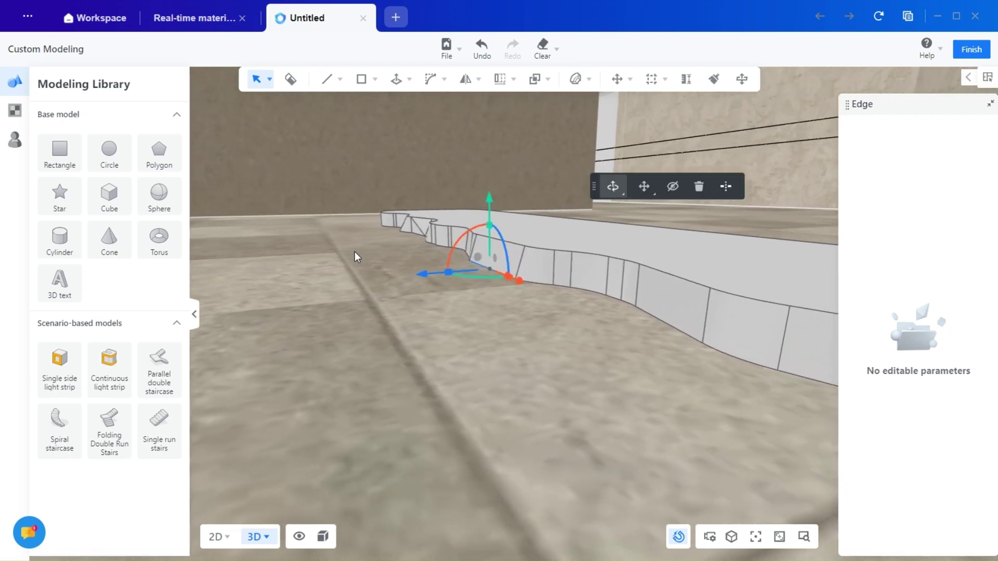
middle_click_drag(550, 347, 503, 301)
left_click_drag(503, 279, 438, 288)
left_click_drag(600, 317, 591, 323)
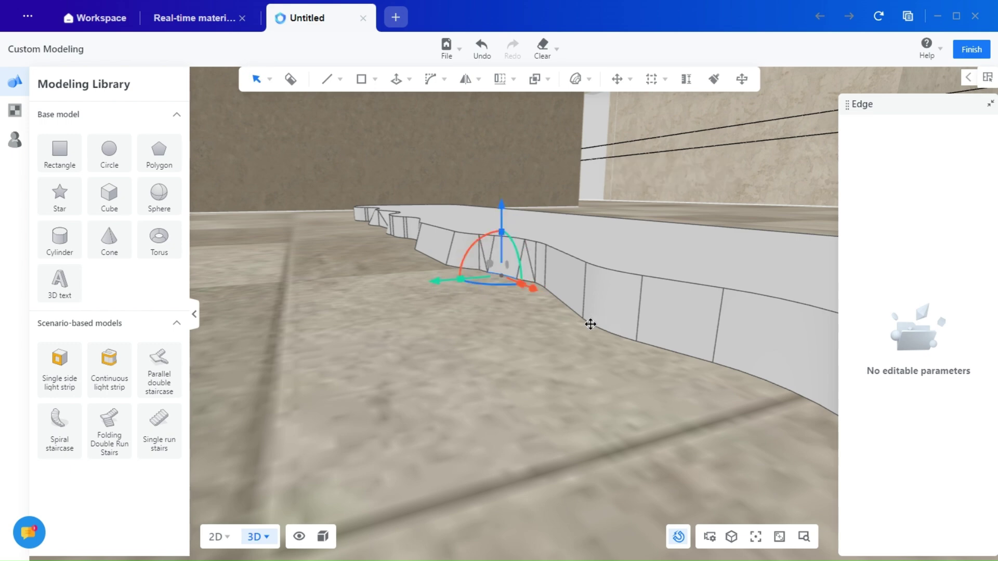
left_click(585, 294)
left_click_drag(535, 298, 500, 304)
left_click_drag(459, 368, 447, 370)
- Move the short straight bottom edge between two bends of the wavy side outward by about 0.025 m
middle_click_drag(448, 370, 594, 354)
left_click(499, 202)
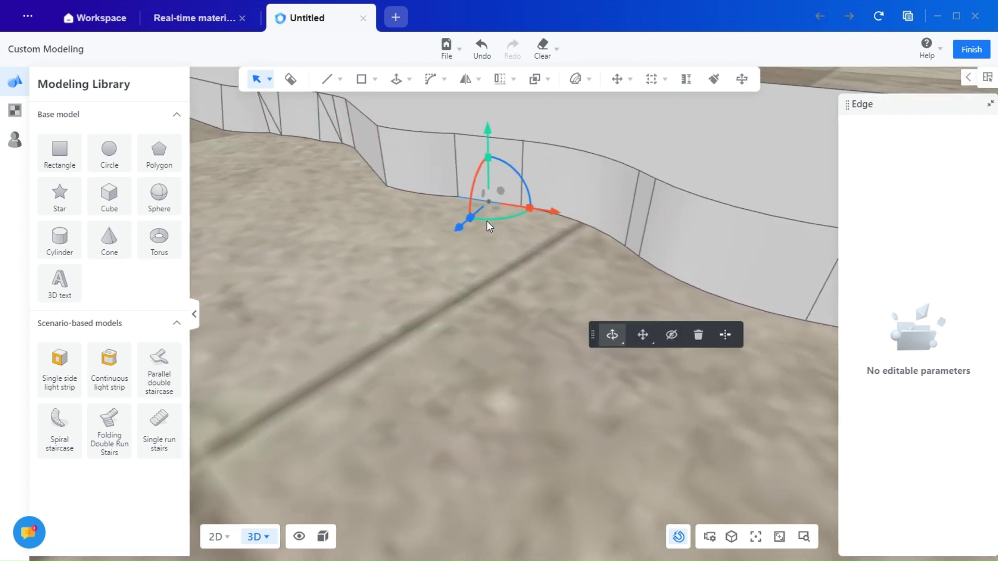
mouse_move(457, 233)
middle_mouse_down()
mouse_move(448, 242)
mouse_move(454, 233)
middle_mouse_up()
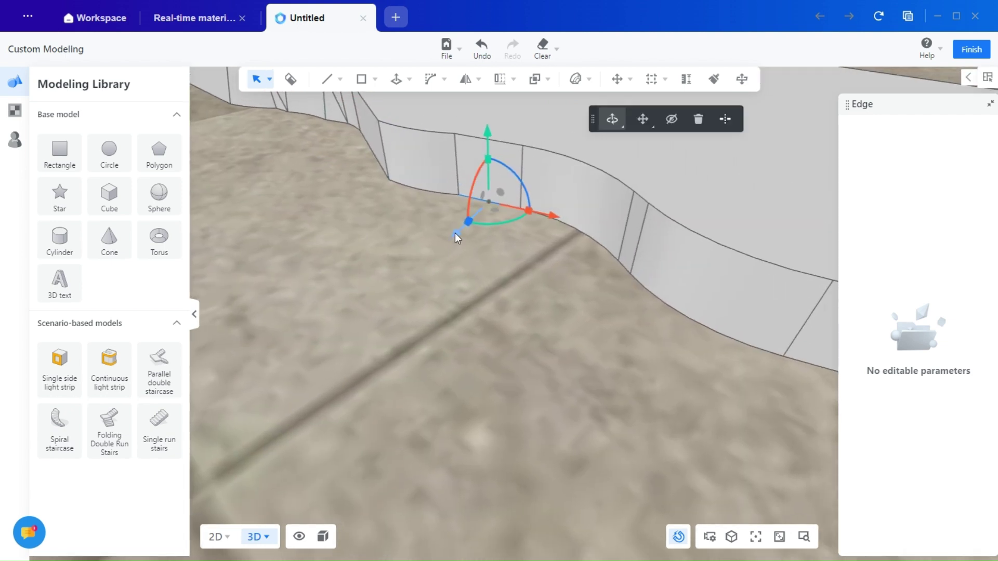
left_click_drag(455, 233, 446, 245)
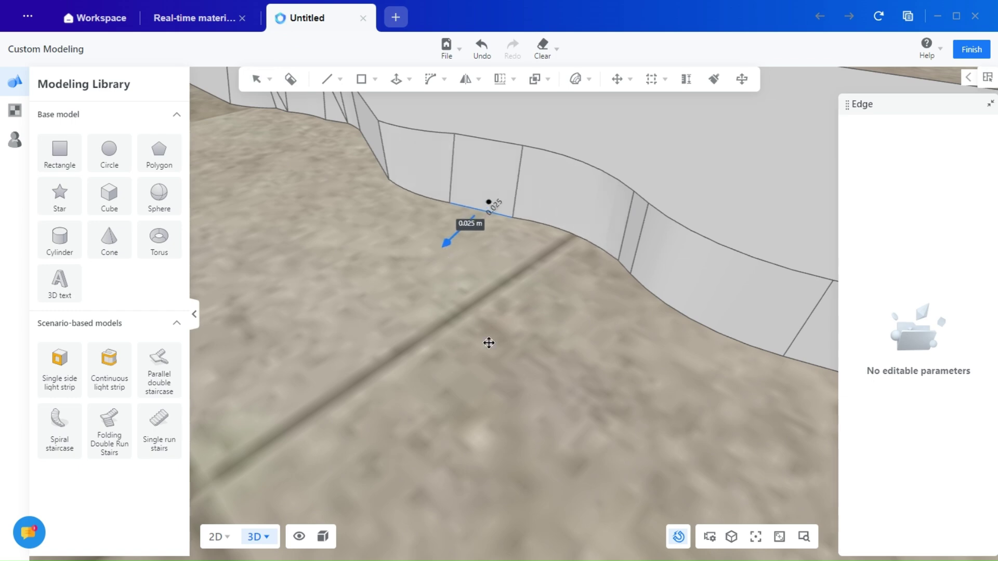
left_click(529, 345)
- Pull a bottom edge near the slab's rounded end and the small side face just beyond it slightly outward
scroll(536, 337, "down", 5)
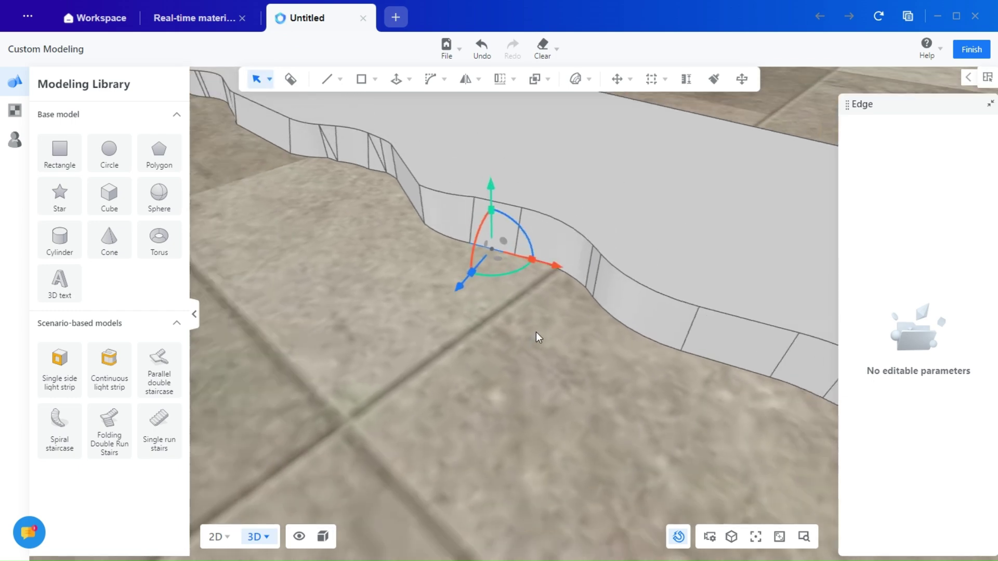
middle_click_drag(556, 372, 504, 297)
left_click(544, 304)
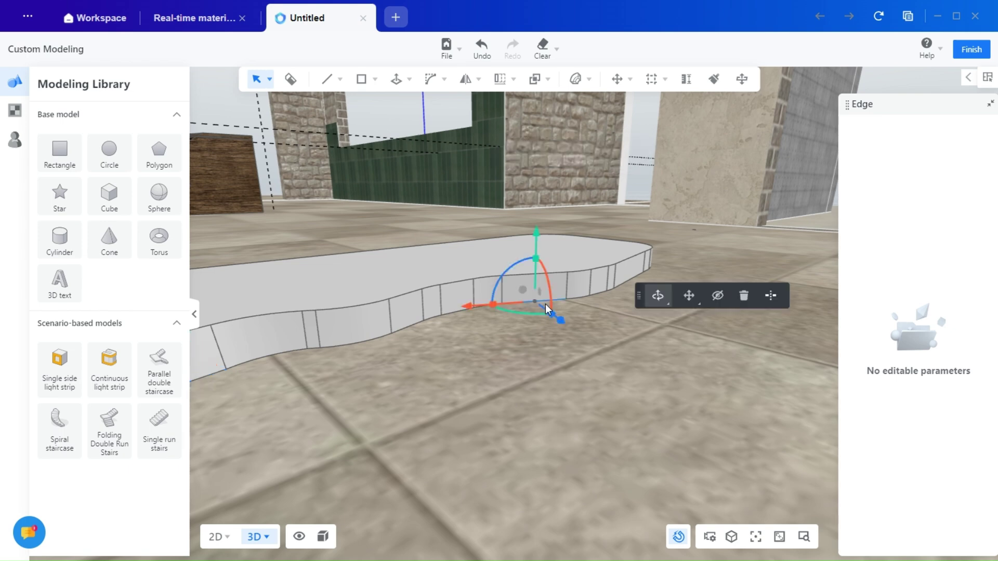
mouse_move(570, 323)
middle_mouse_down()
mouse_move(590, 332)
mouse_move(566, 328)
middle_mouse_up()
left_click_drag(566, 329, 576, 334)
left_click(598, 282)
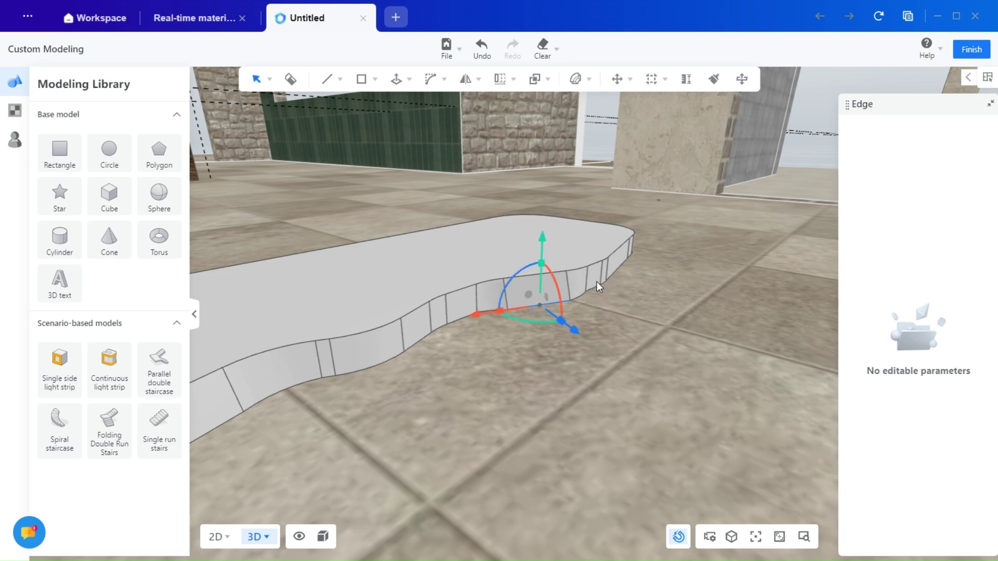
left_click_drag(661, 294, 675, 291)
left_click(600, 375)
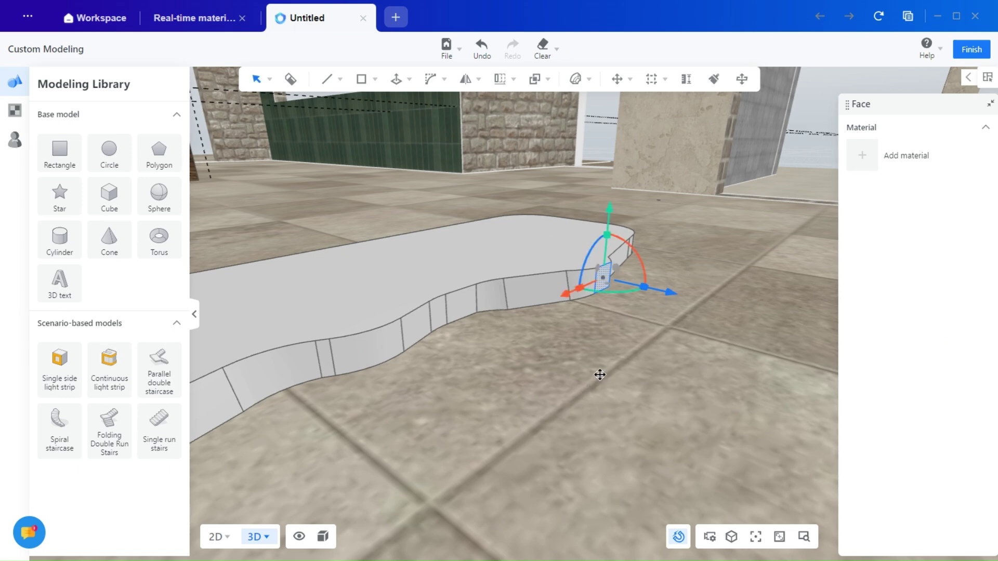
- Move the long flat side face beside the slab's rounded end slightly outward
middle_click_drag(599, 374, 369, 357)
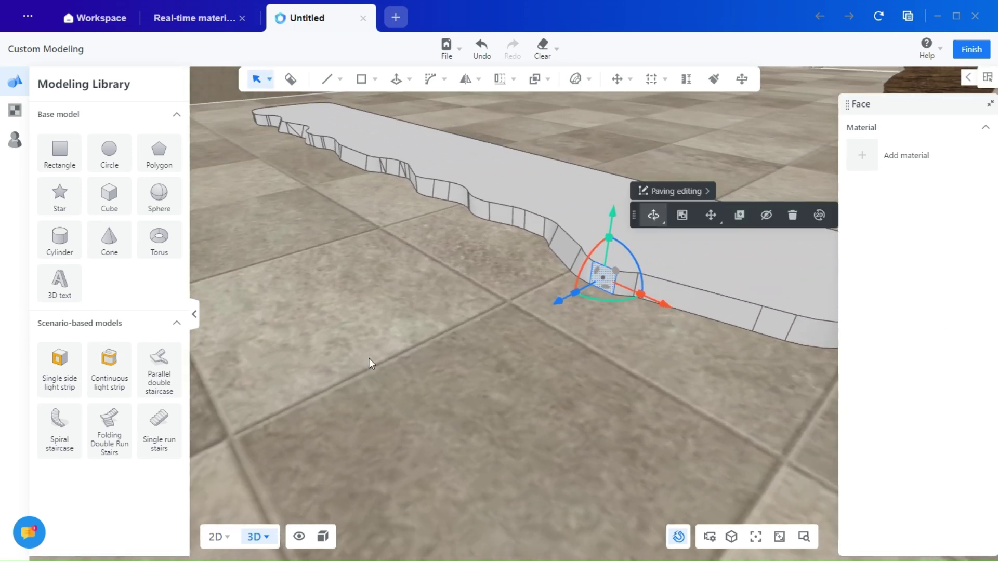
scroll(557, 305, "up", 2)
middle_click_drag(754, 390, 580, 375)
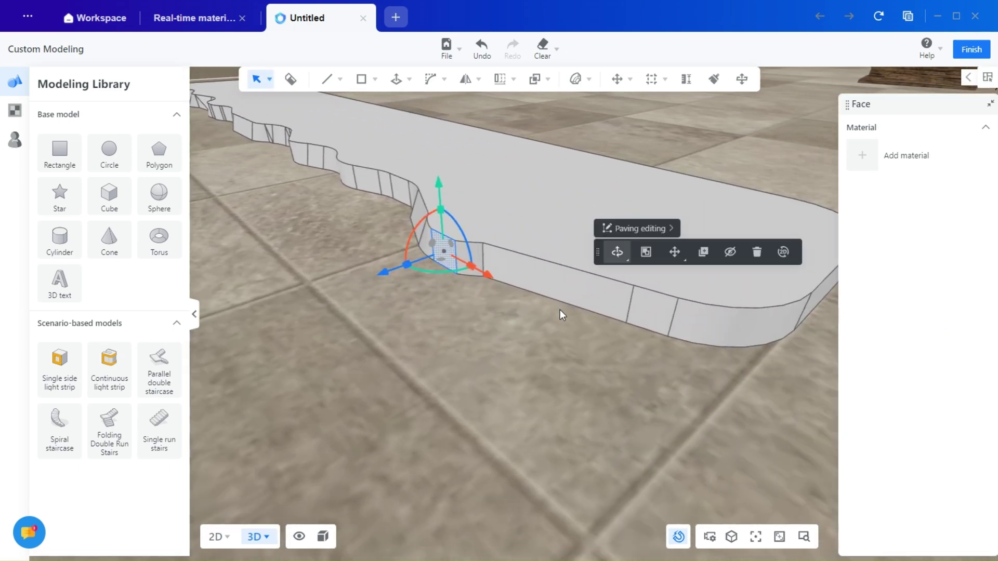
left_click(561, 284)
middle_click_drag(513, 309, 493, 322)
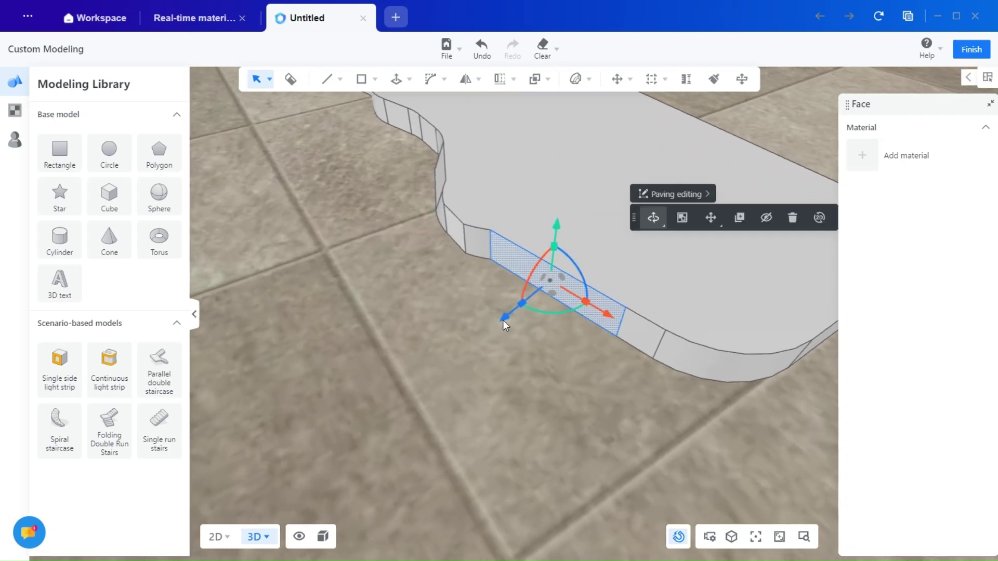
mouse_move(507, 322)
left_mouse_down()
mouse_move(482, 332)
mouse_move(510, 307)
mouse_move(494, 322)
left_mouse_up()
left_click_drag(532, 262, 534, 258)
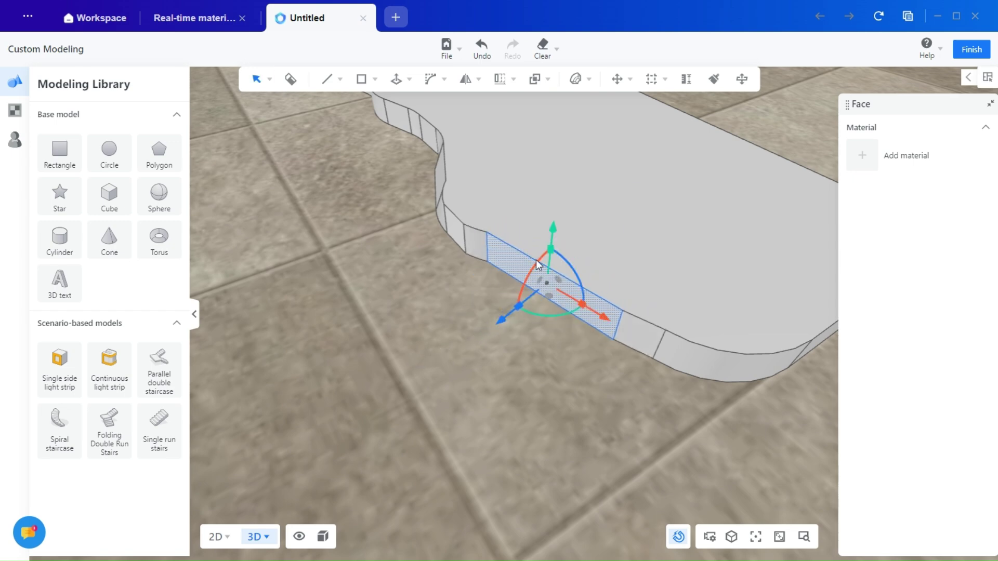
- Shift the top edge of the long flat side face inward by about 0.01 m
left_click(527, 255)
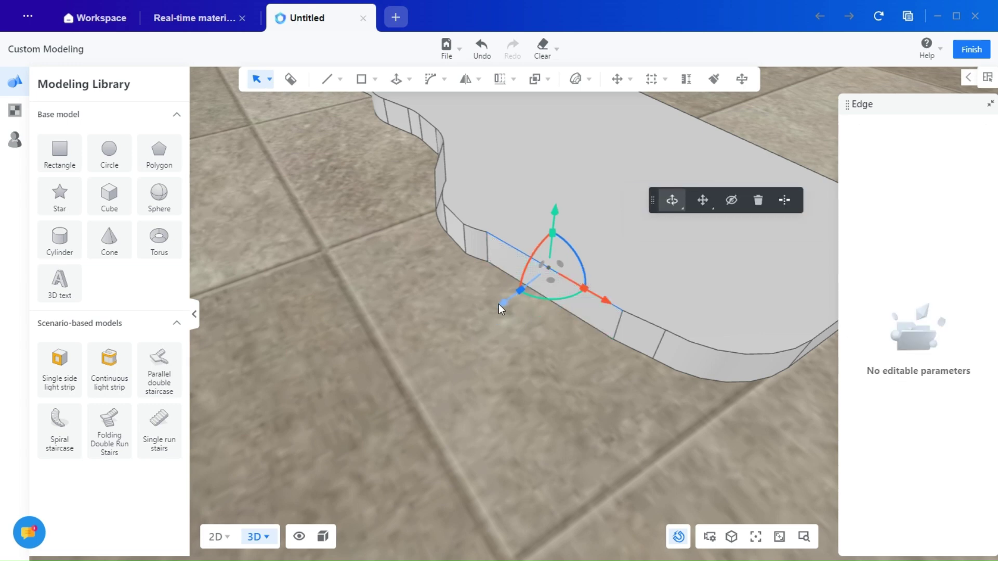
mouse_move(498, 304)
right_mouse_down()
mouse_move(482, 313)
mouse_move(499, 303)
mouse_move(504, 314)
mouse_move(489, 311)
mouse_move(536, 289)
mouse_move(511, 305)
right_mouse_up()
mouse_move(510, 307)
left_mouse_down()
mouse_move(494, 326)
mouse_move(532, 290)
mouse_move(515, 310)
left_mouse_up()
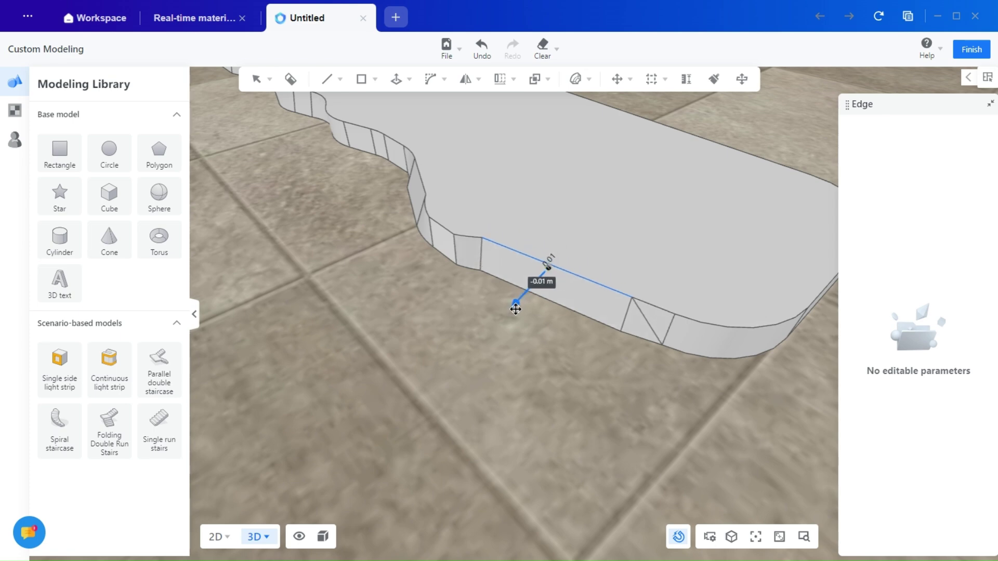
left_click_drag(425, 364, 530, 364)
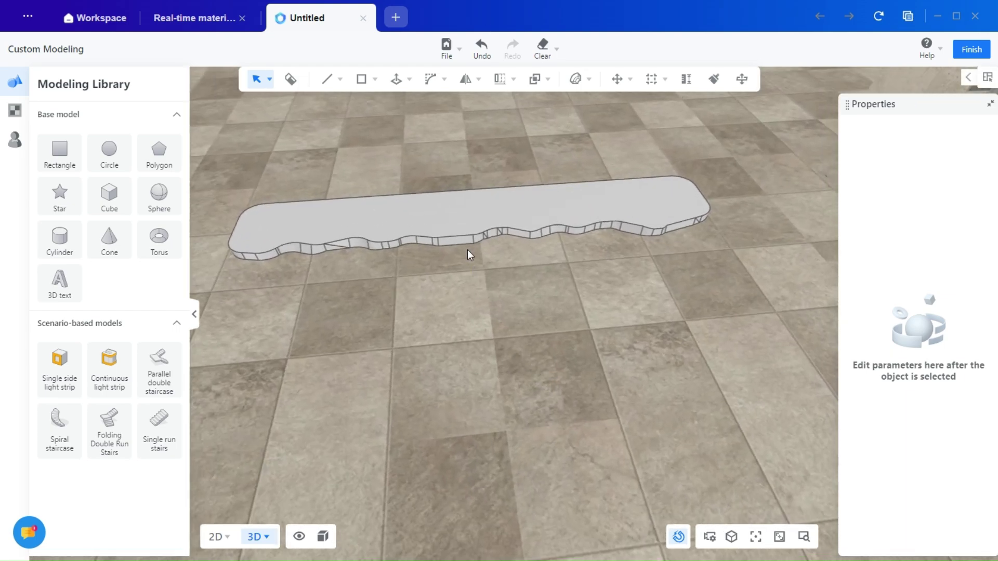
- Select all faces and edges of the slab and make them a continuous face group
left_click(462, 217)
scroll(400, 214, "up", 3)
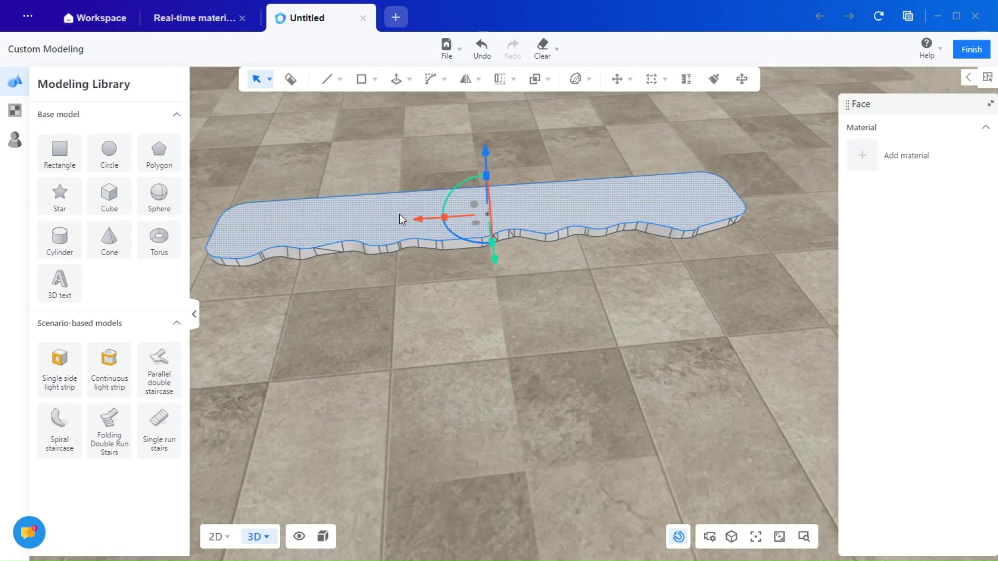
right_click_drag(373, 321, 473, 300)
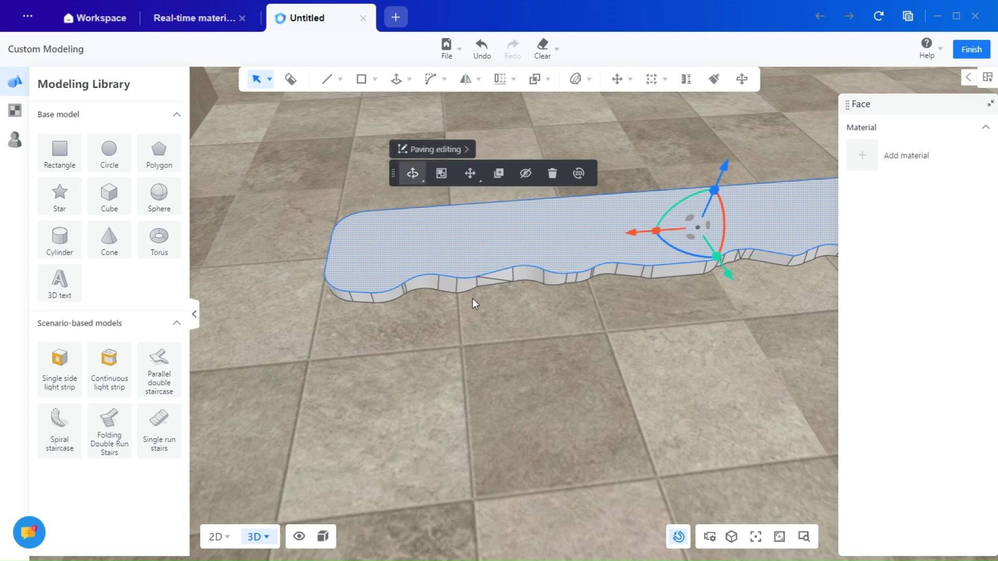
key("shift")
left_click(465, 289, "shift")
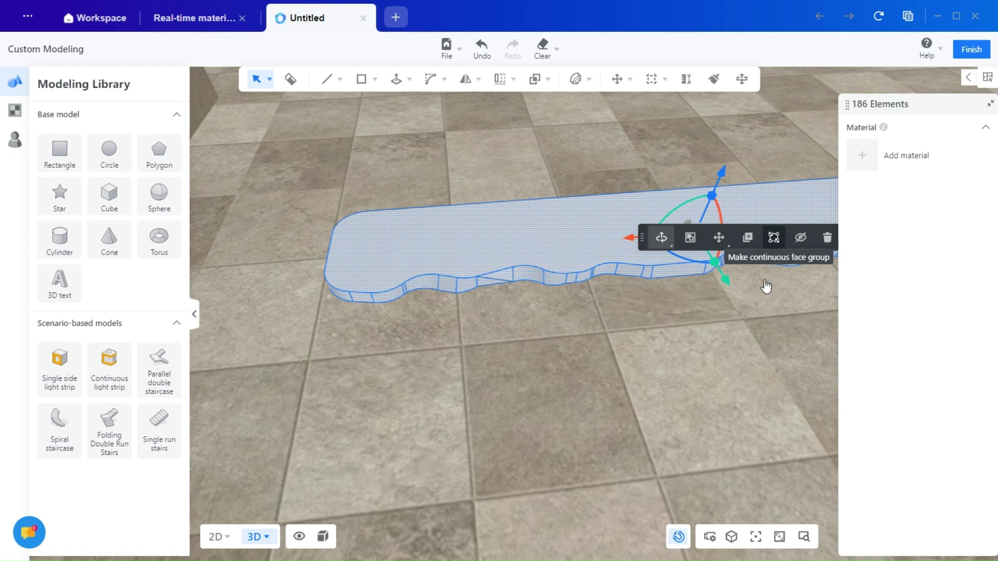
left_click(773, 238)
- Open the common material library for the slab's continuous face group
right_click_drag(736, 378, 632, 367)
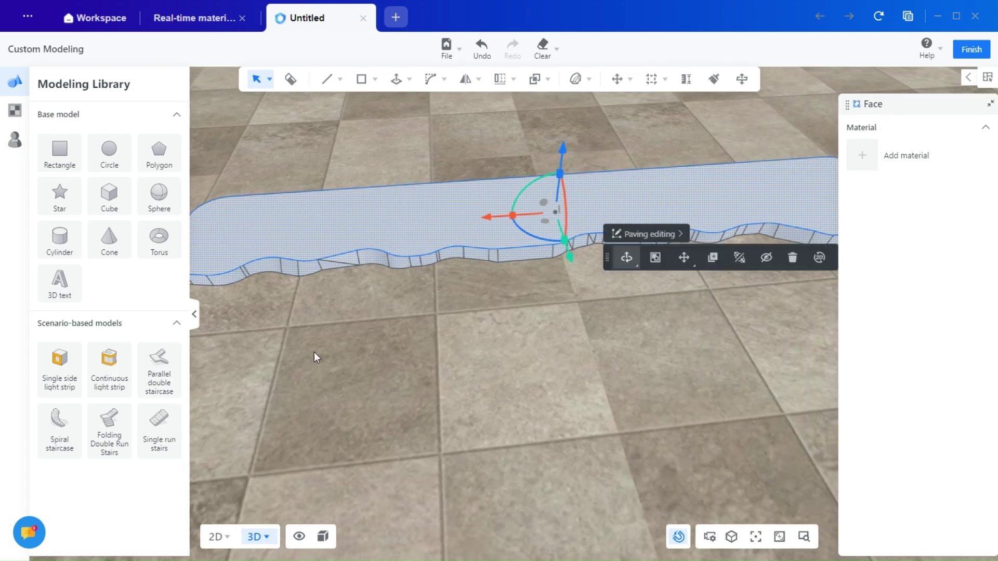
left_click(16, 111)
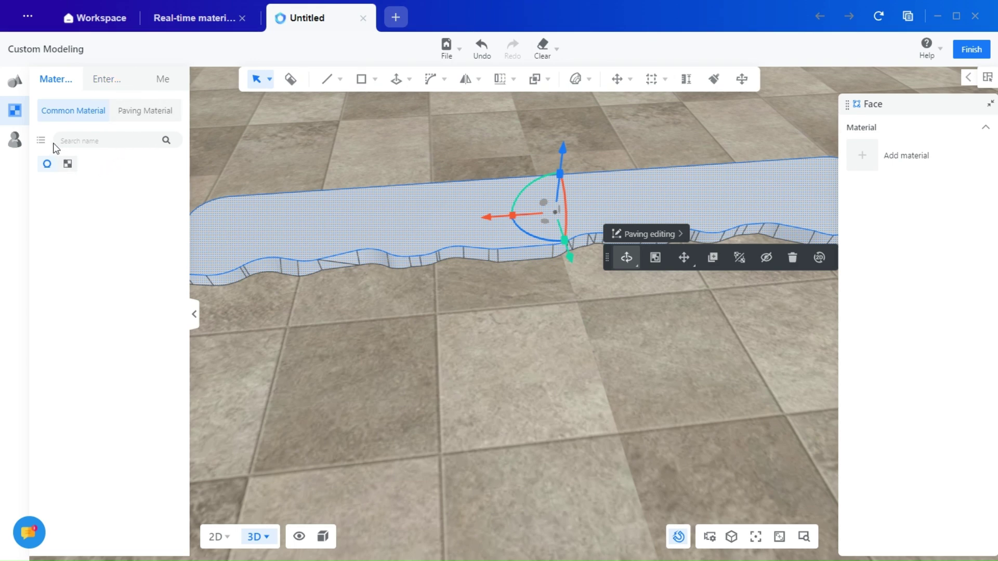
left_click(110, 92)
left_click(63, 88)
left_click(150, 116)
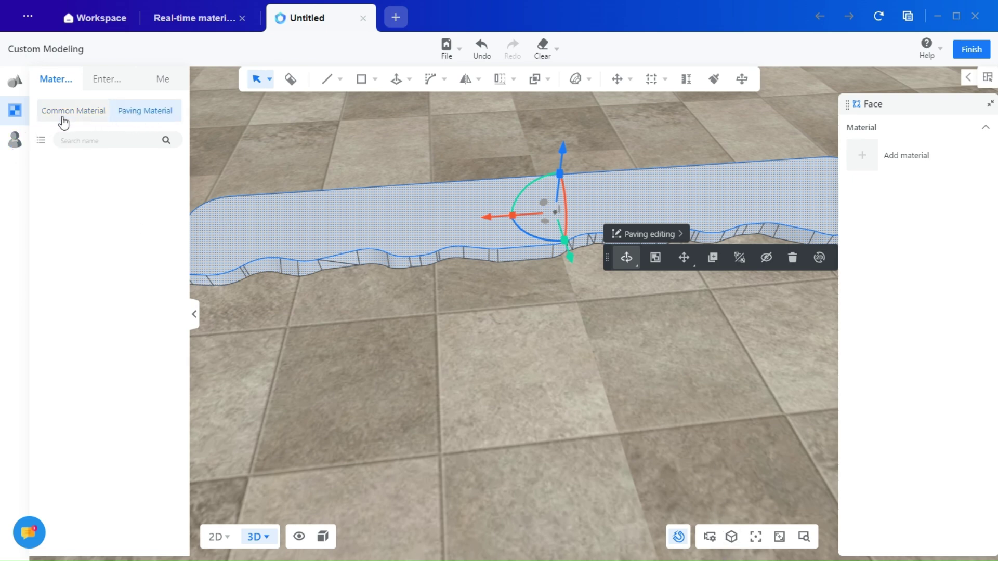
left_click(63, 119)
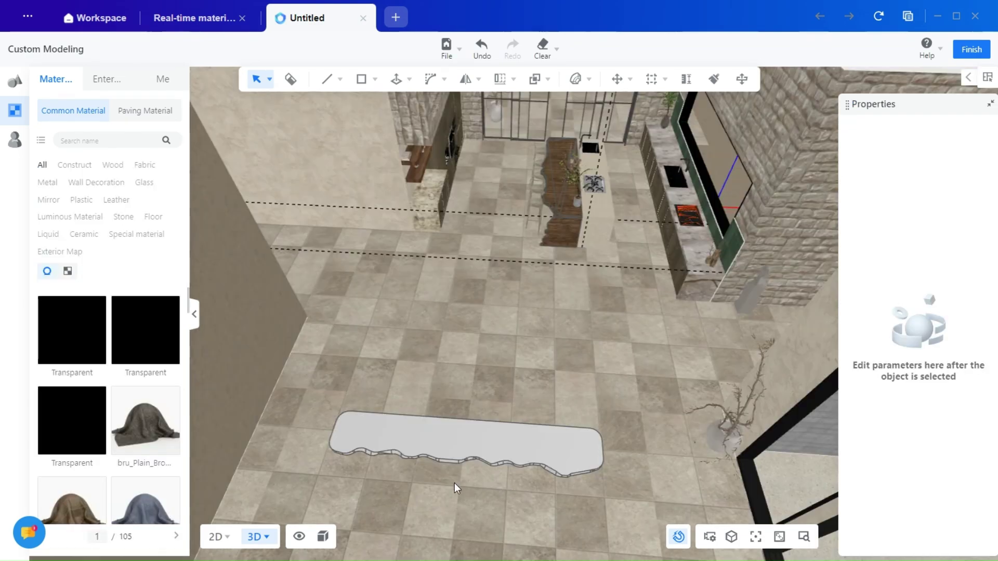
- Filter the common materials to the Stone category
right_click_drag(456, 484, 446, 305)
scroll(463, 374, "up", 5)
middle_click_drag(465, 378, 483, 416)
right_click_drag(484, 416, 472, 387)
middle_click_drag(472, 387, 432, 366)
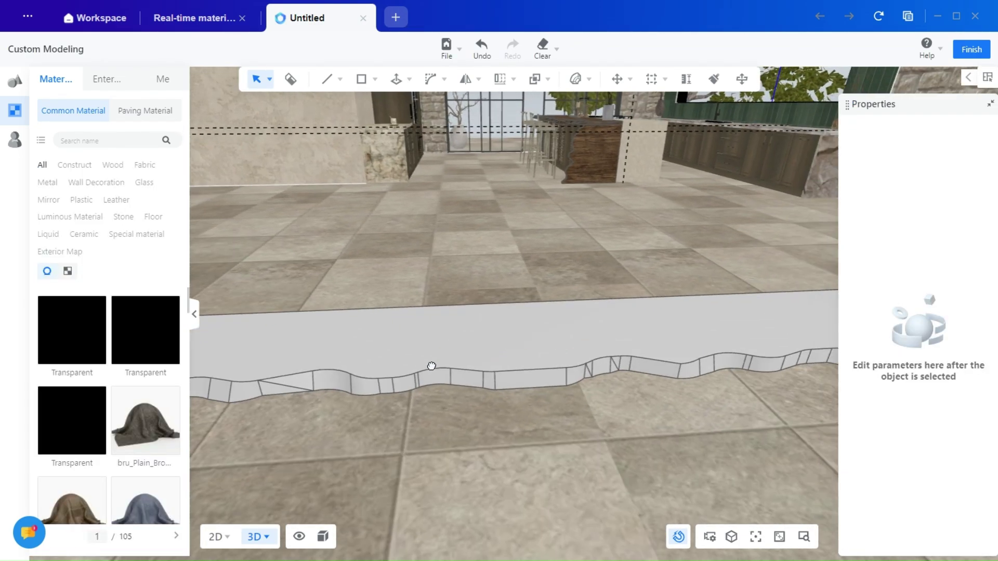
right_click_drag(445, 417, 647, 295)
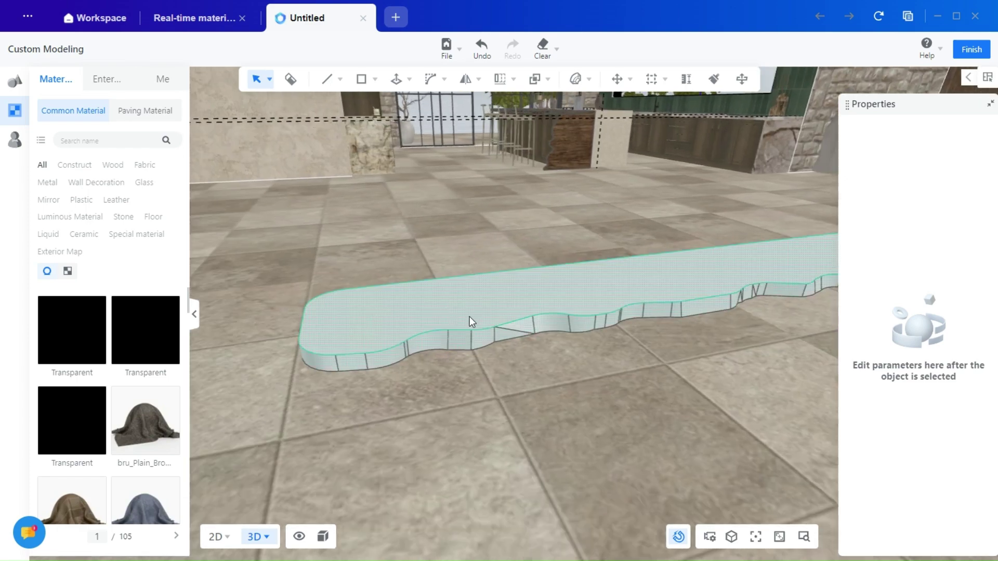
left_click(113, 165)
left_click(40, 138)
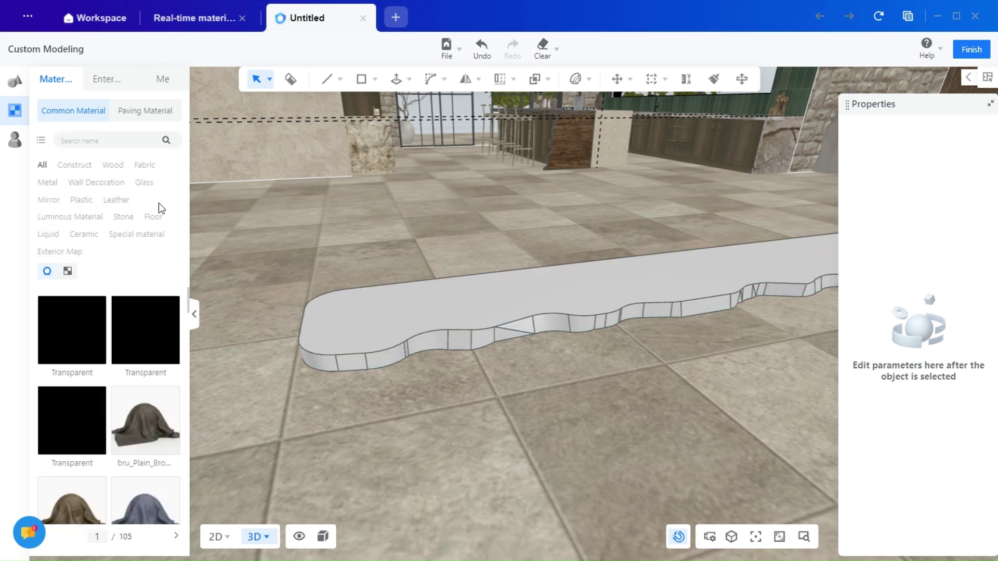
left_click(123, 217)
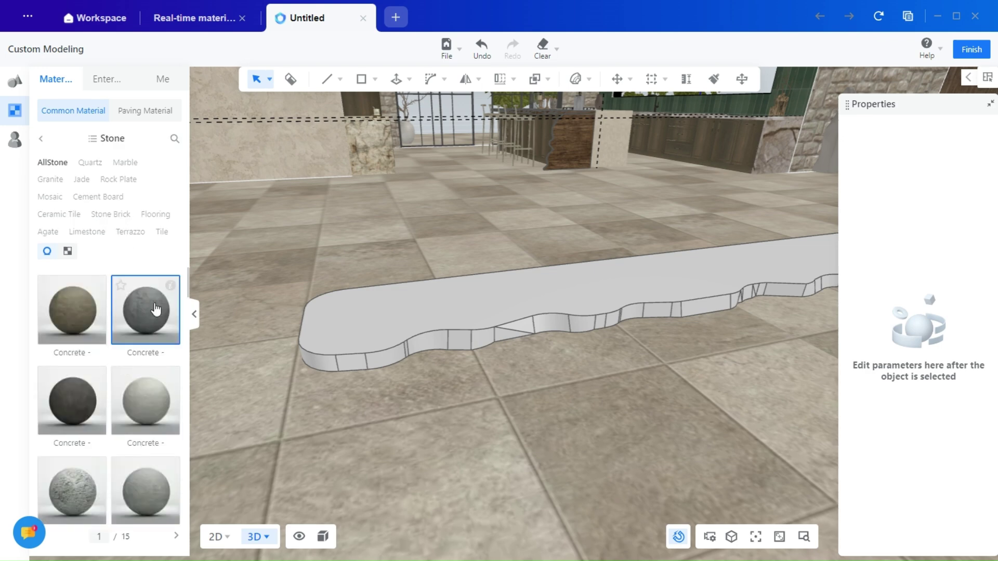
- Narrow the stone materials to Marble and apply Marble 52 to the slab's face group
scroll(146, 328, "down", 2)
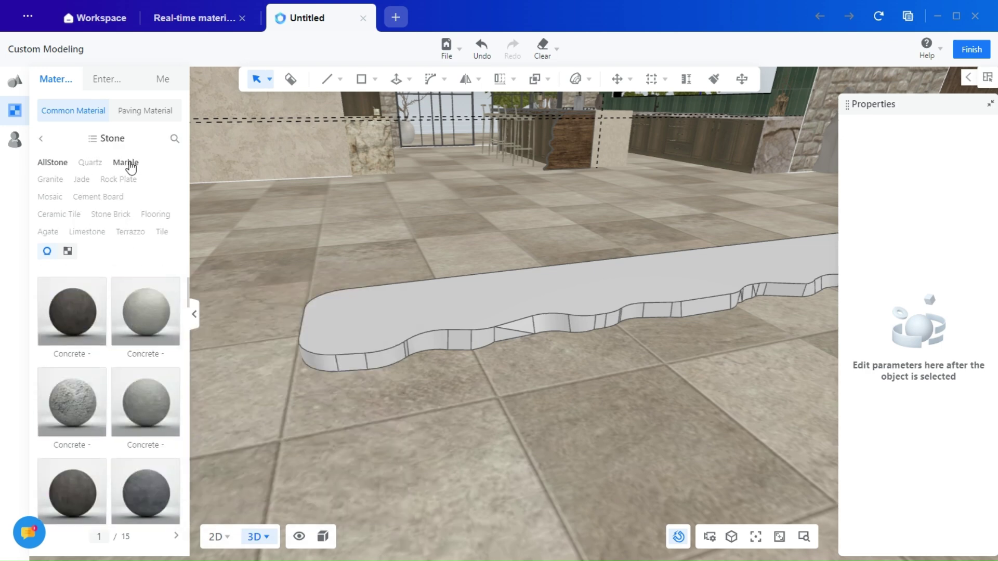
scroll(114, 426, "down", 5)
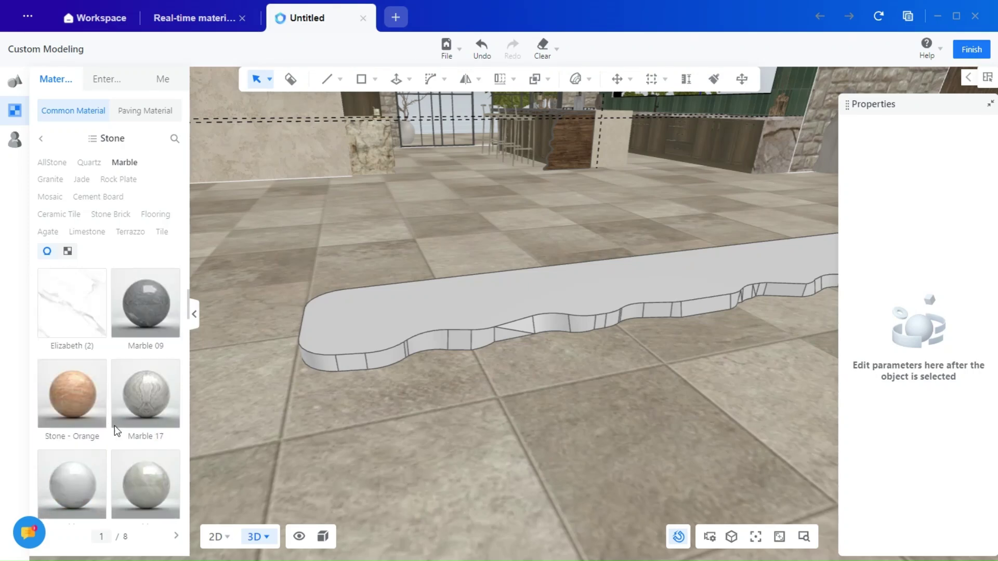
scroll(116, 433, "up", 3)
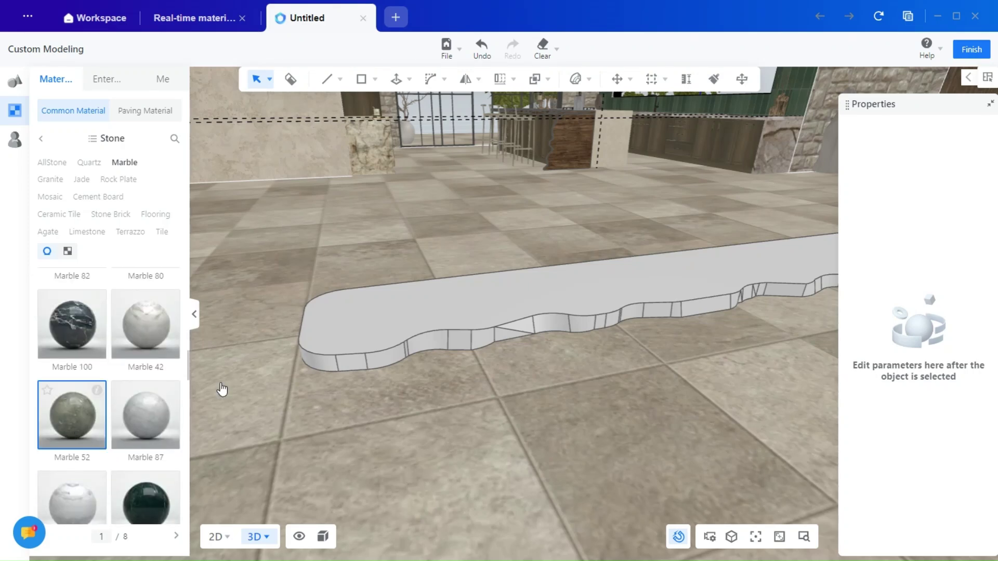
left_click(347, 340)
left_click(500, 340)
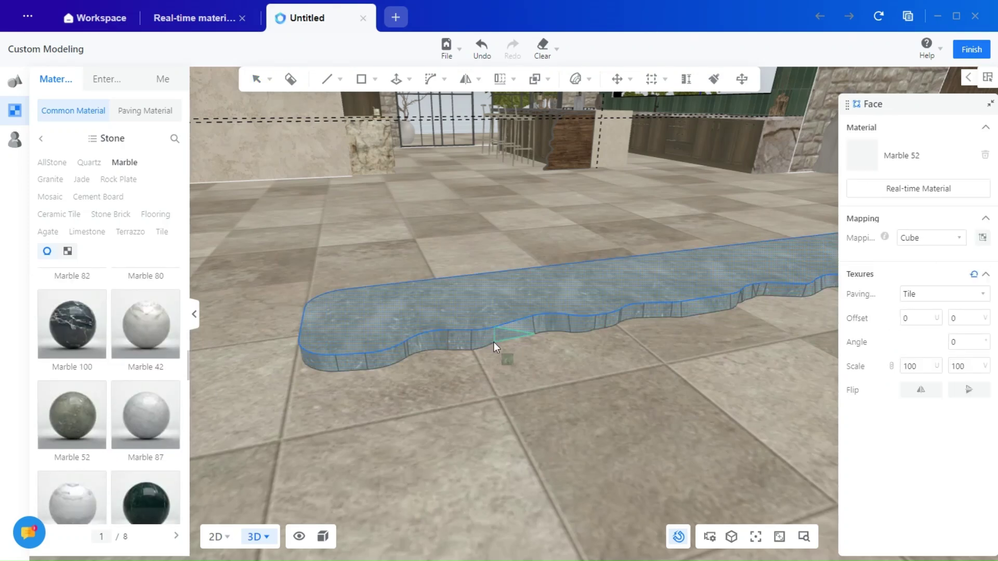
- Set the texture scale of the slab's marble to 160 percent in both directions
scroll(453, 318, "up", 3)
left_click_drag(452, 319, 571, 387)
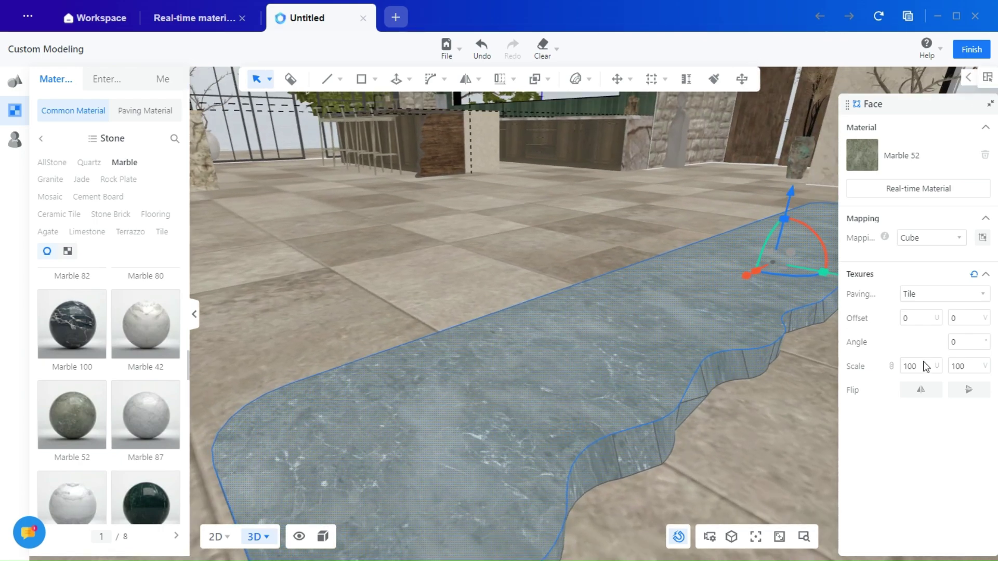
scroll(936, 367, "up", 9)
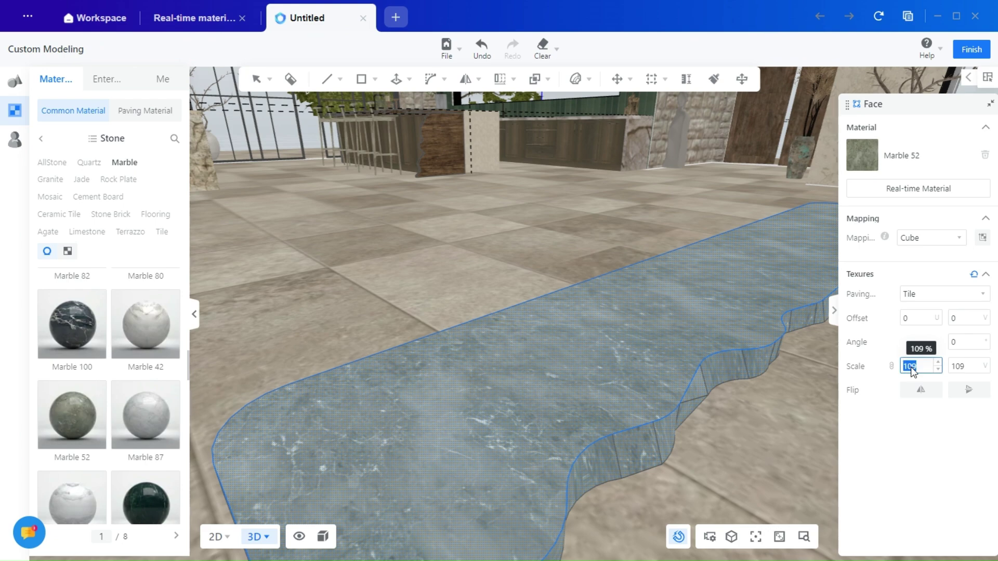
type("160")
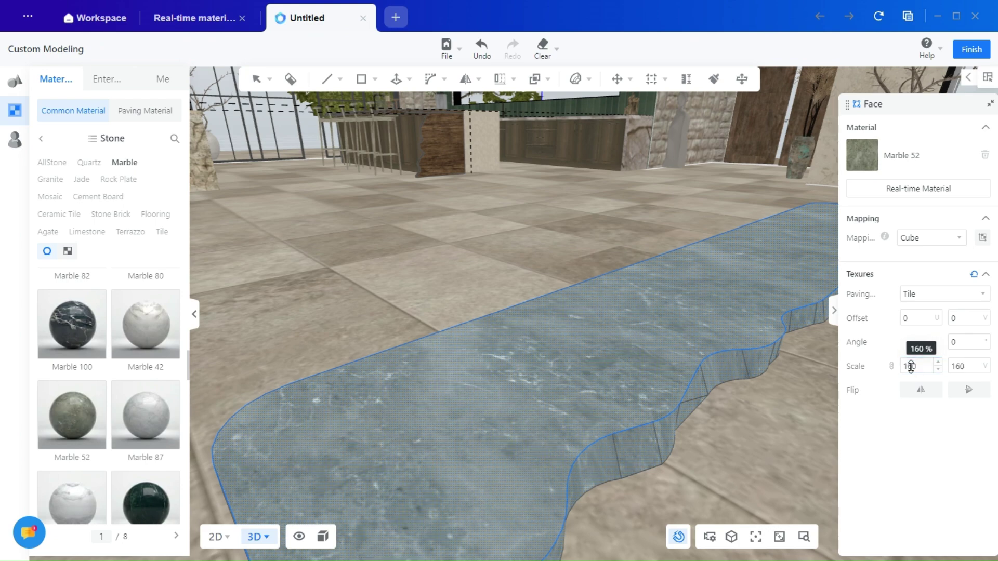
- Select the whole marble slab and raise it about 0.458 m above the floor
scroll(650, 300, "down", 3)
left_click_drag(732, 456, 486, 341)
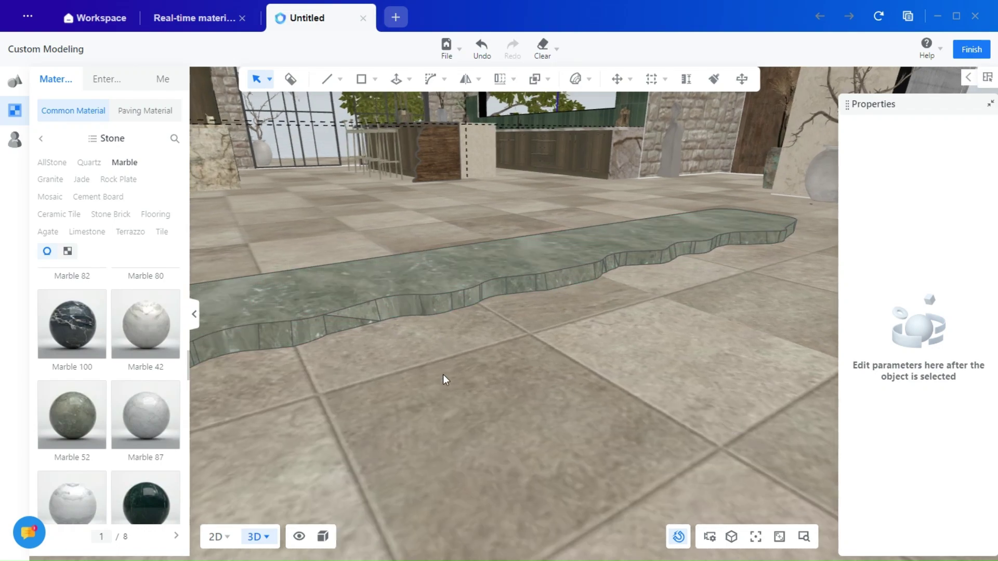
left_click_drag(444, 379, 485, 383)
left_click_drag(669, 447, 647, 434)
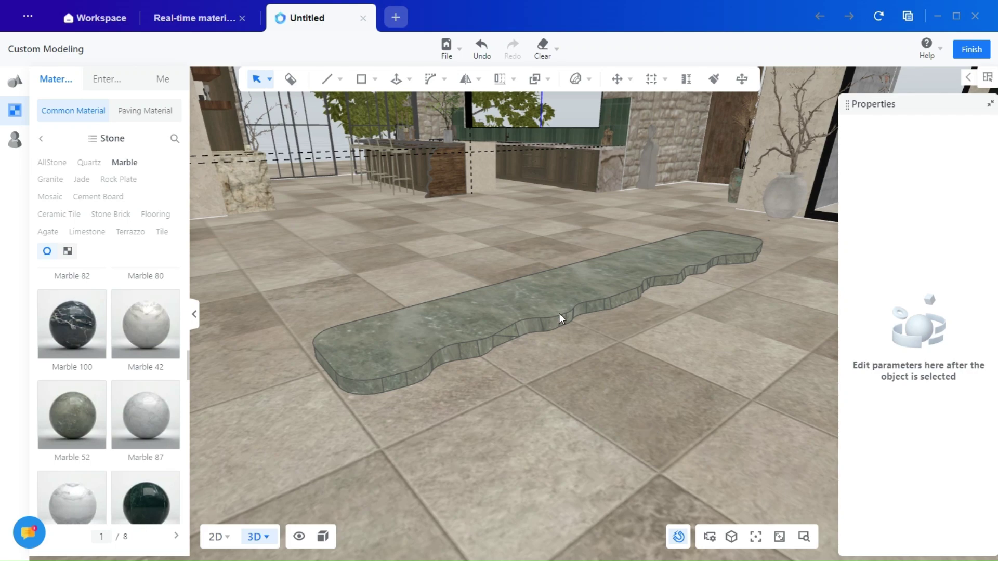
left_click(528, 304)
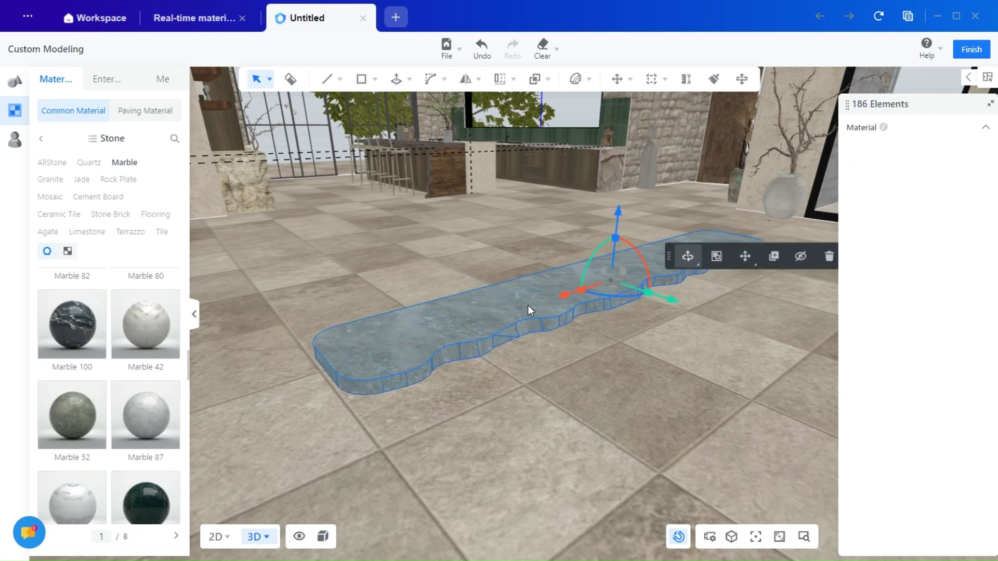
left_click_drag(613, 183, 626, 235)
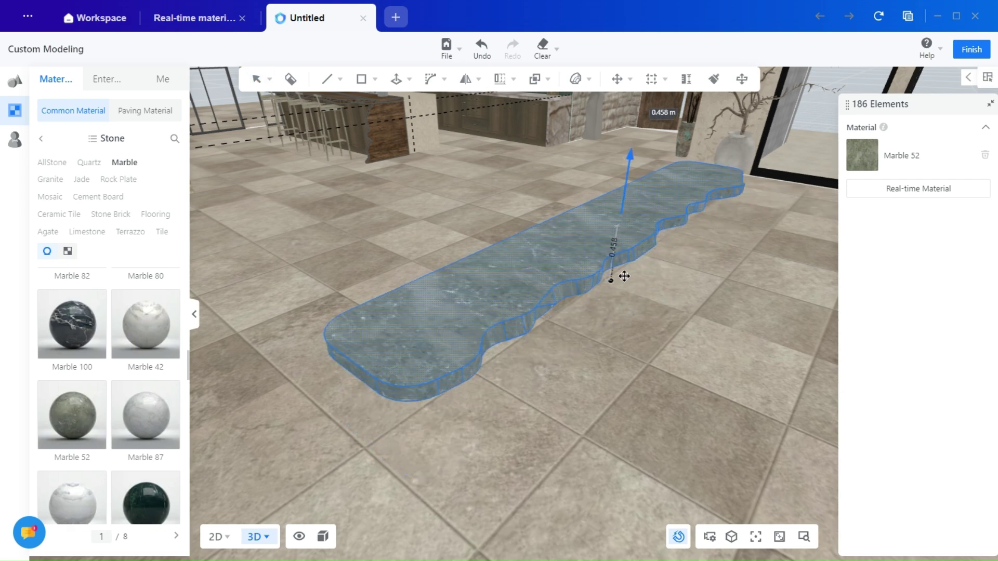
- Rotate the raised slab about a quarter turn horizontally and shift it about 0.81 m along its length
left_click_drag(624, 276, 571, 237)
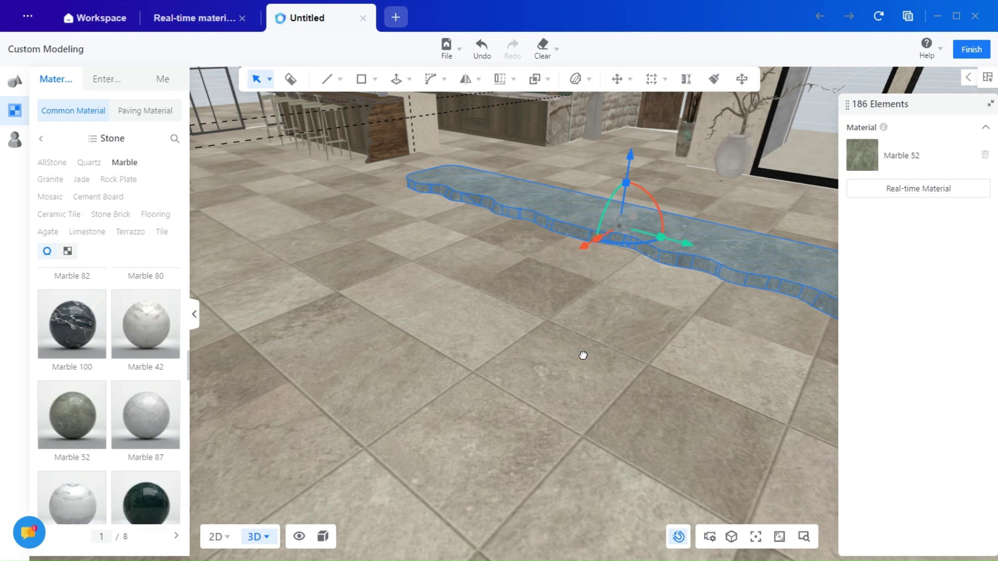
left_click_drag(582, 355, 575, 364)
left_click_drag(514, 223, 502, 213)
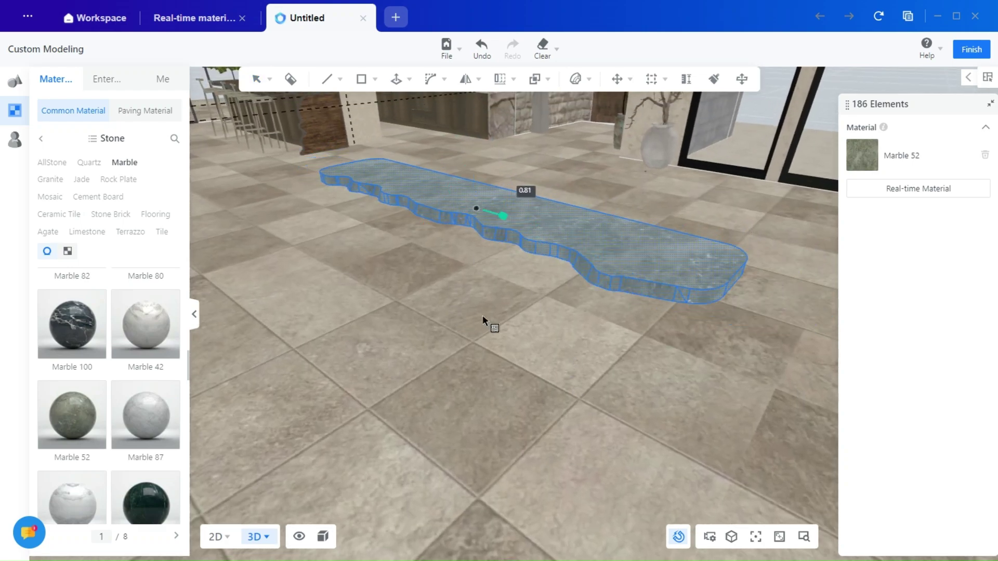
left_click_drag(483, 326, 406, 283)
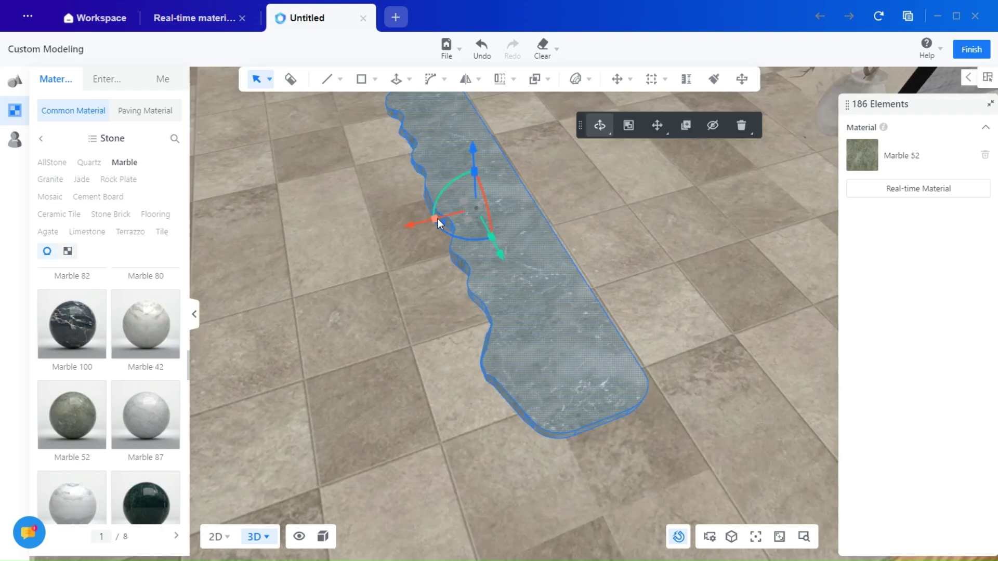
left_click_drag(437, 218, 412, 269)
scroll(412, 269, "down", 5)
left_click(476, 454)
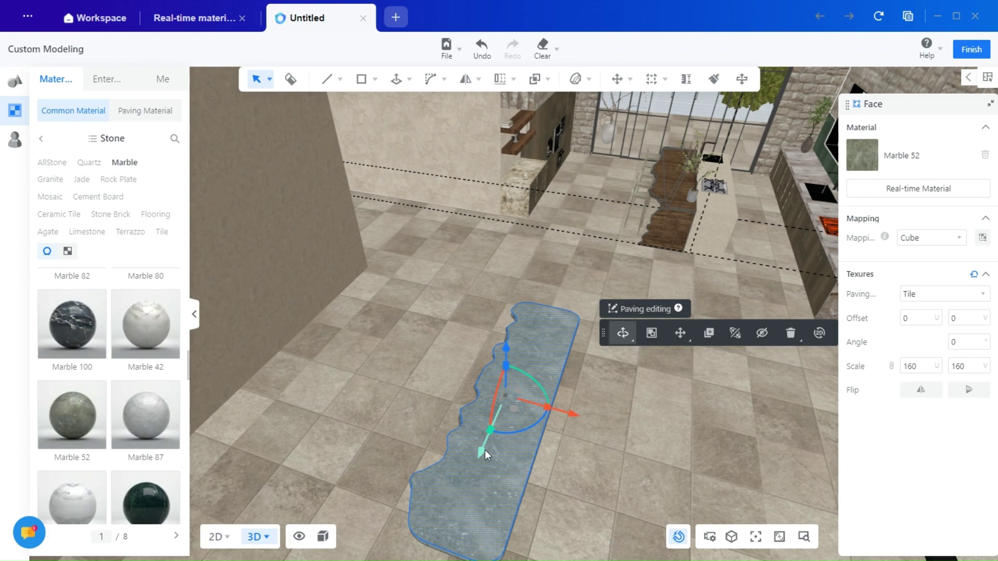
left_click_drag(484, 450, 463, 443)
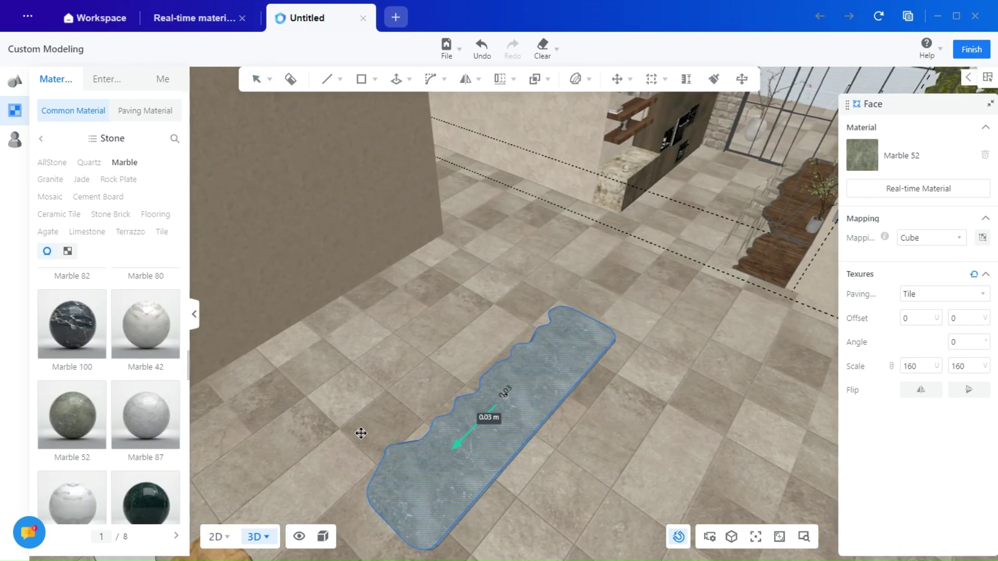
left_click_drag(361, 433, 448, 399)
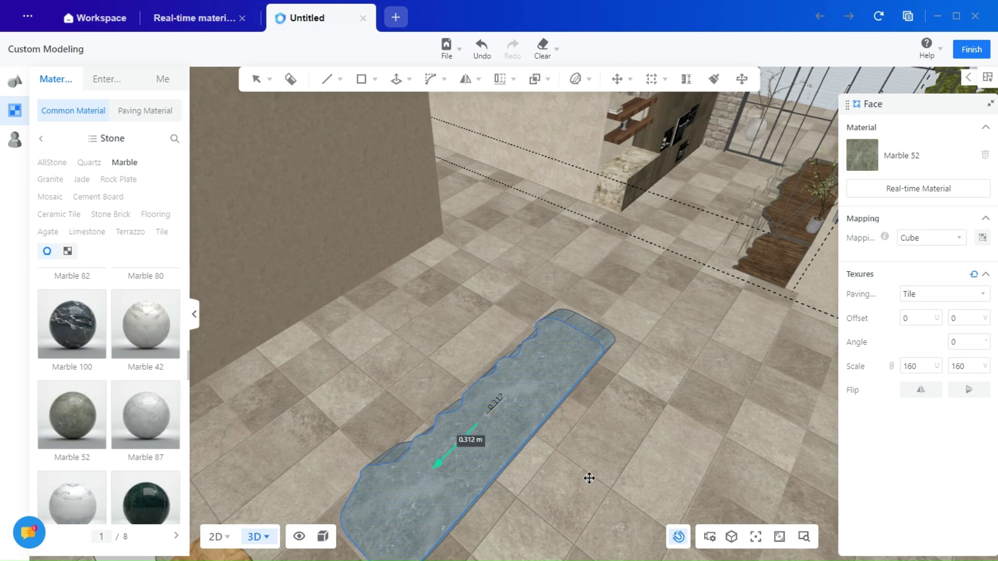
left_click_drag(589, 478, 775, 457)
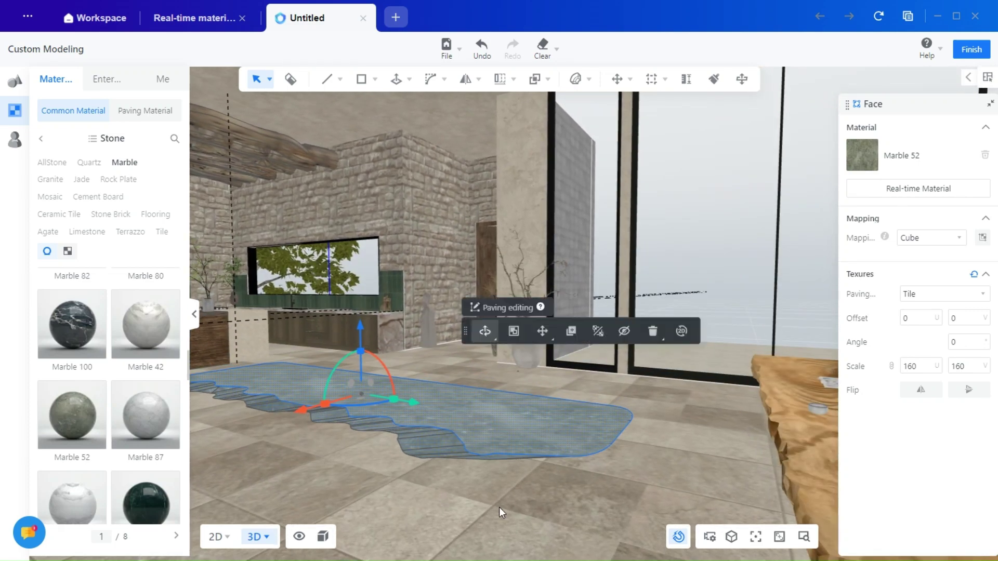
left_click_drag(499, 507, 498, 398)
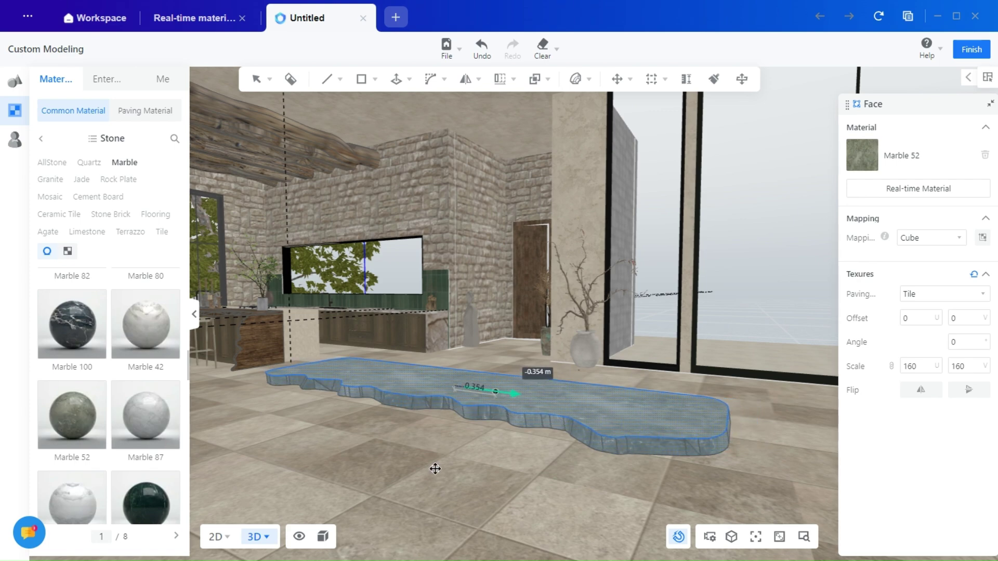
- Select the whole marble slab and move it onto the top of the existing kitchen island
left_click_drag(439, 469, 481, 306)
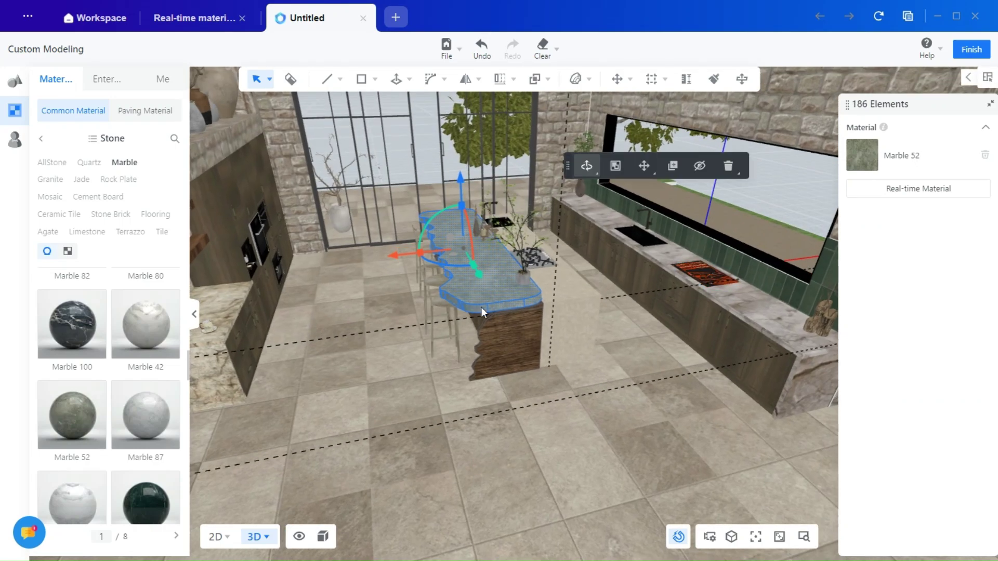
left_click_drag(464, 444, 305, 517)
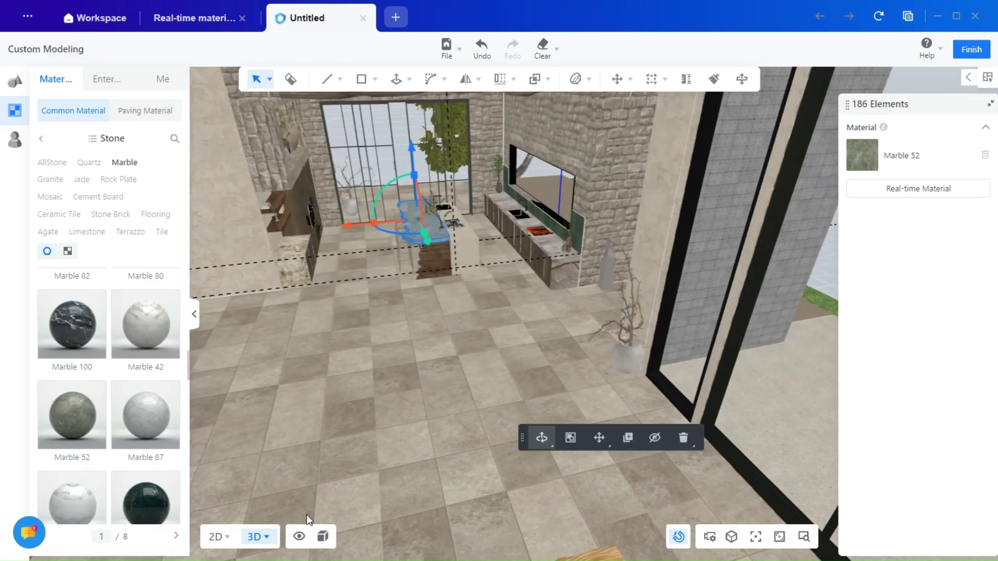
- Shrink the flat jagged-edged face lying on the floor along its length to less than half
mouse_move(299, 526)
middle_click_drag(488, 506, 436, 390)
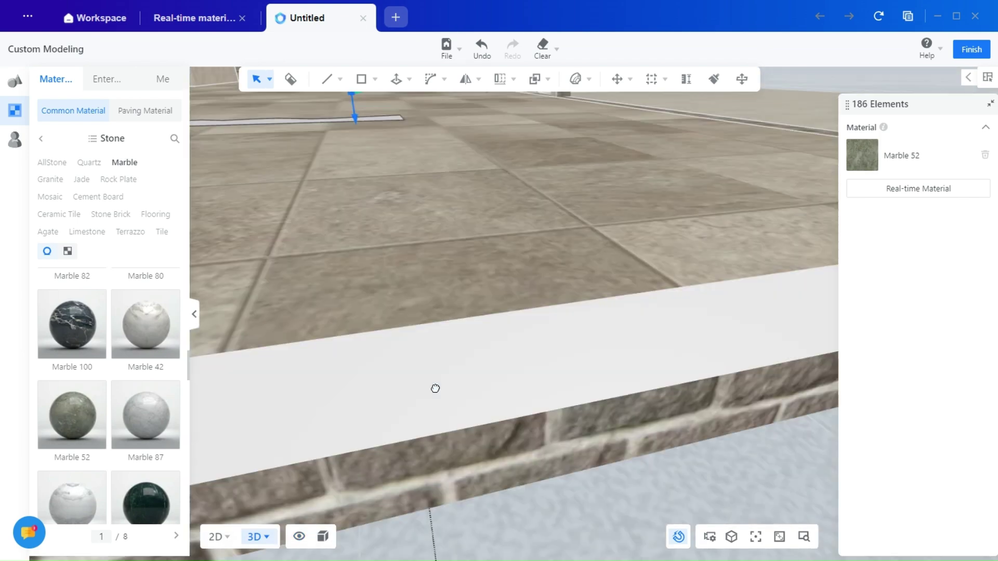
scroll(455, 435, "down", 5)
middle_click_drag(404, 479, 451, 432)
left_click_drag(451, 431, 455, 426)
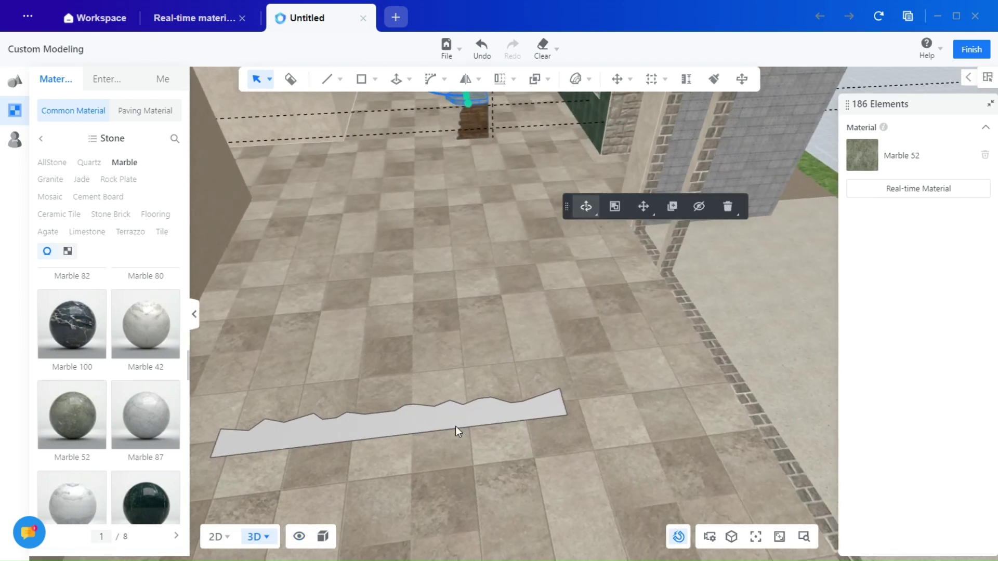
middle_click_drag(448, 476, 494, 465)
scroll(493, 466, "up", 3)
right_click_drag(463, 467, 485, 469)
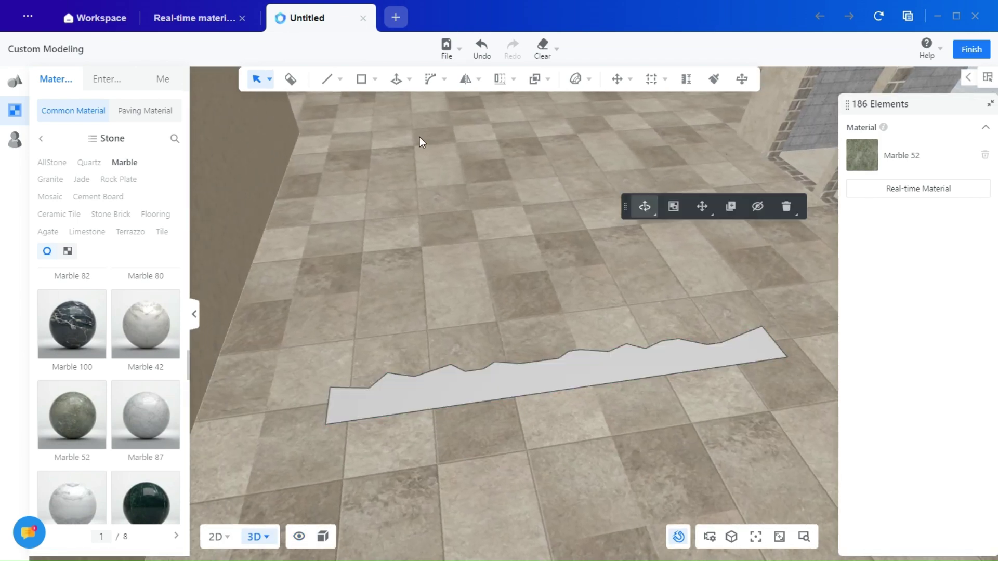
mouse_move(341, 82)
left_click(585, 373)
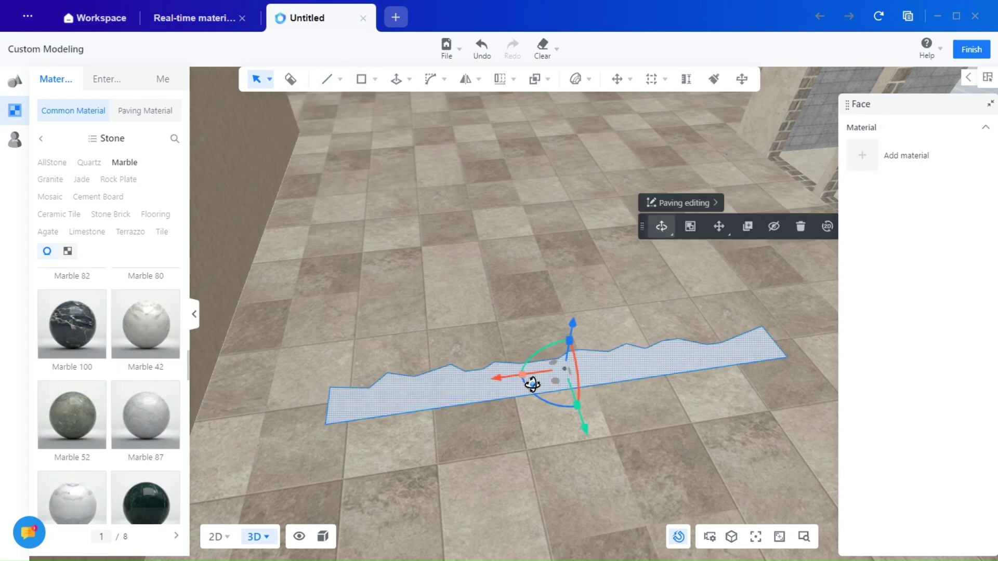
left_click_drag(532, 383, 561, 395)
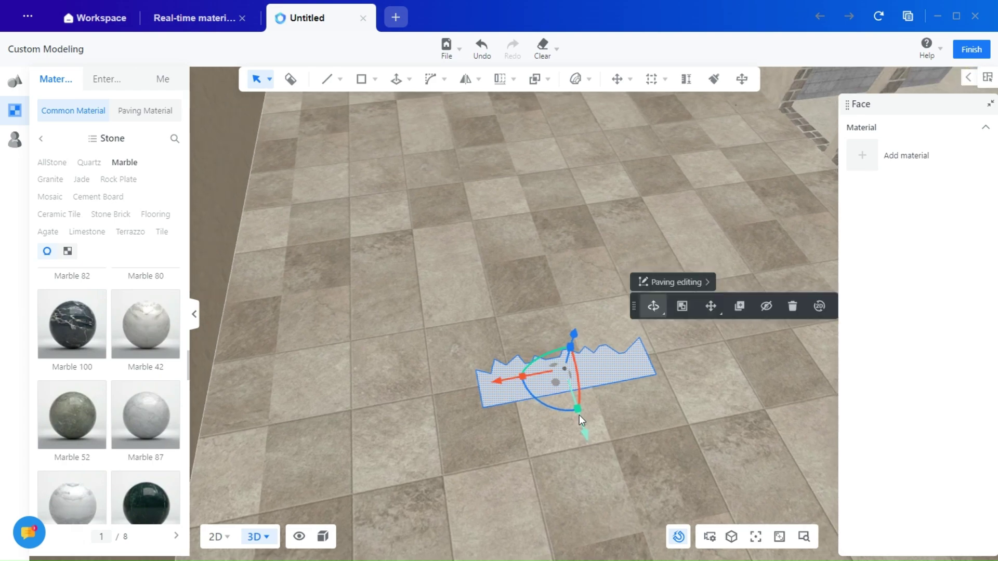
middle_click_drag(579, 415, 483, 363)
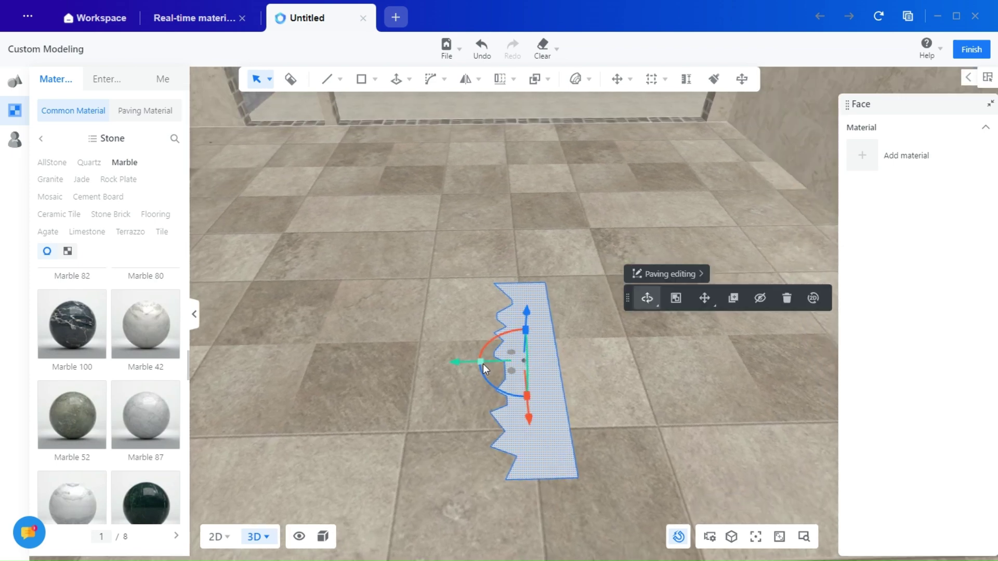
- Widen the flat jagged-edged face on the floor and round all its corners with a chamfer radius of 0.039
left_click_drag(483, 364, 438, 362)
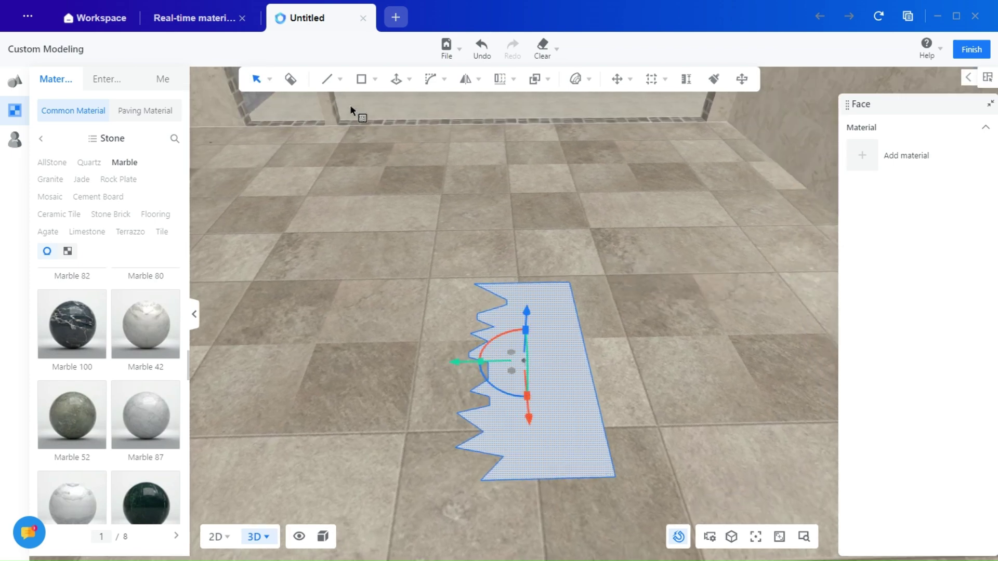
left_click(436, 107)
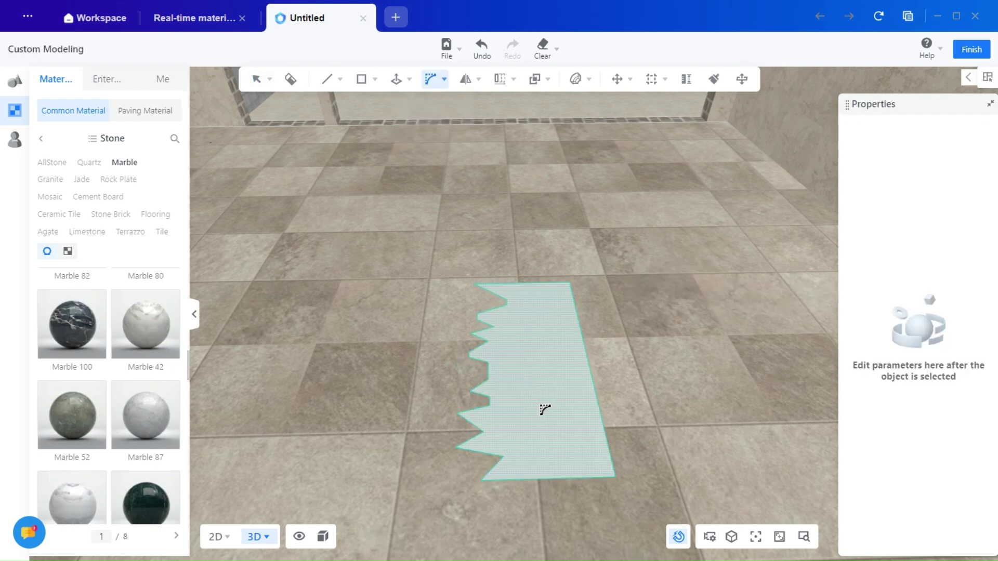
scroll(554, 427, "up", 3)
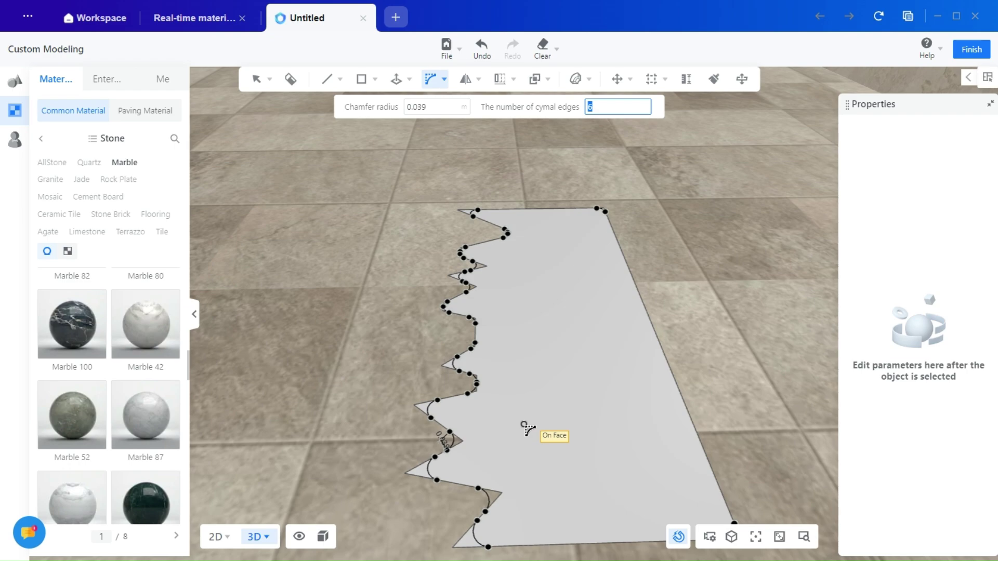
key("Return")
- Extrude the rounded jagged face upward into a thin slab with Push/Pull by polygon
middle_click_drag(524, 426, 462, 366)
scroll(561, 361, "down", 3)
middle_click_drag(670, 375, 588, 317)
left_click(410, 79)
left_click(388, 104)
left_click(410, 355)
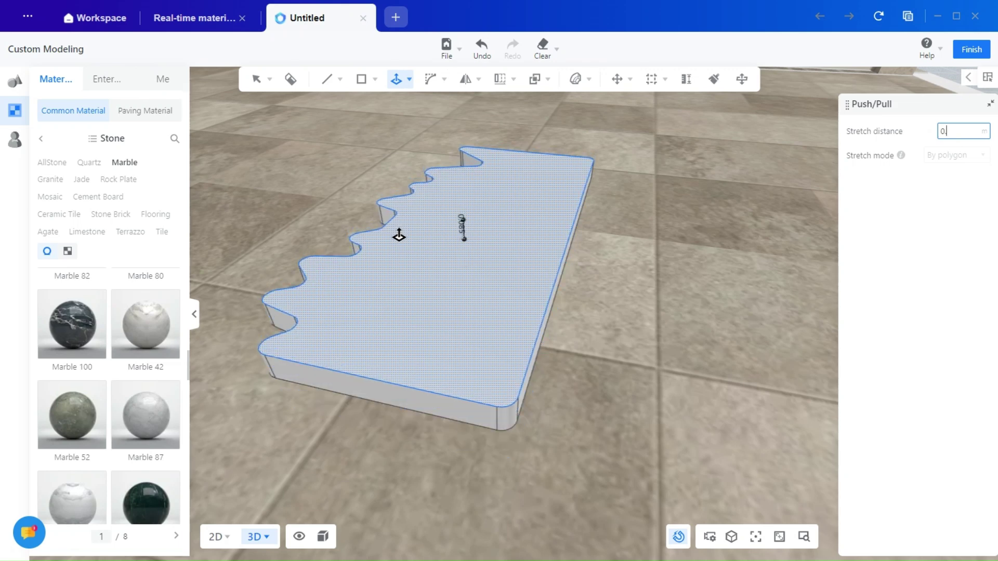
key("Return")
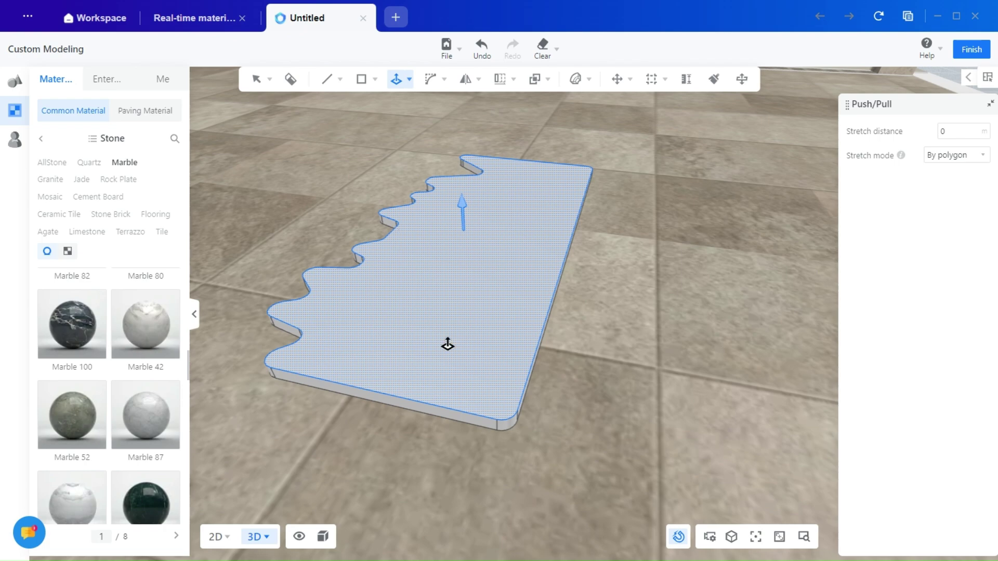
left_click(438, 347)
- Nudge edges on the slab's wavy side, one by about 0.003 m and another by about 0.004 m
middle_click_drag(626, 402, 557, 358)
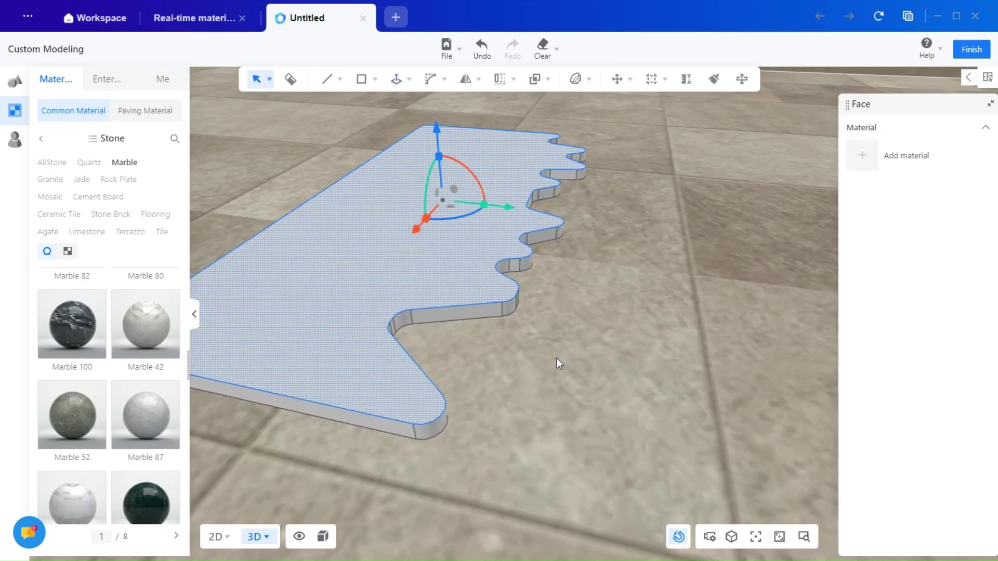
left_click(514, 314)
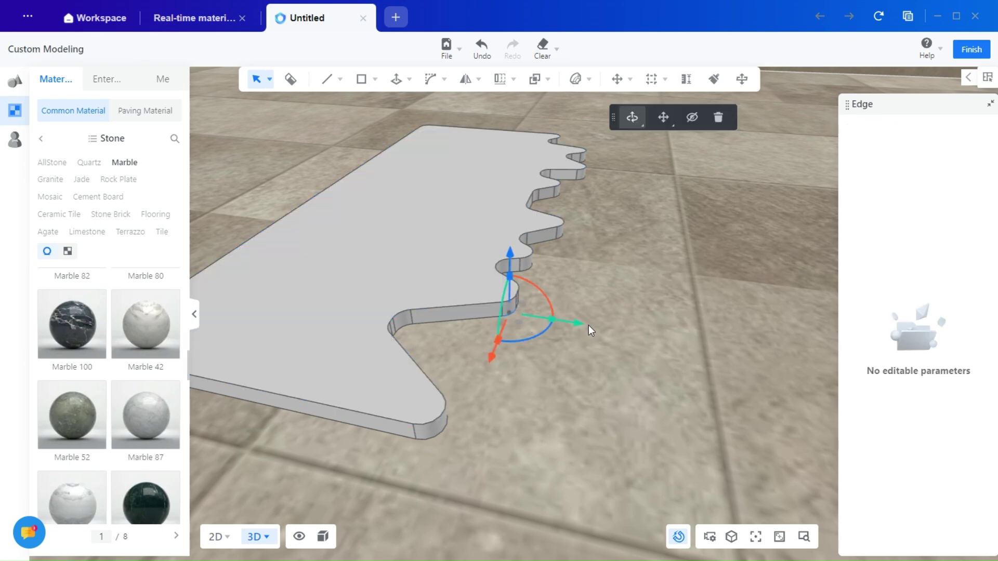
left_click_drag(595, 327, 598, 322)
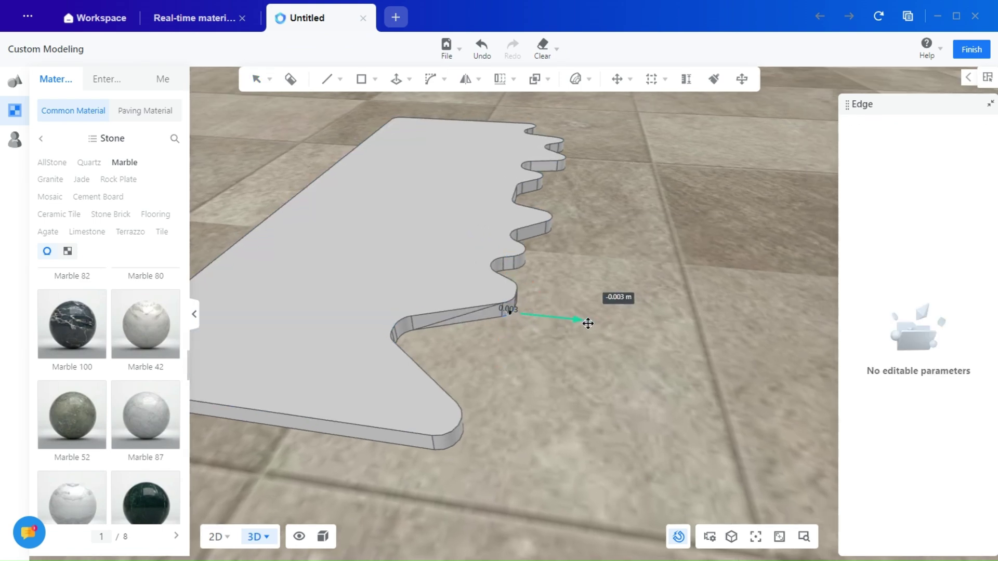
left_click(552, 224)
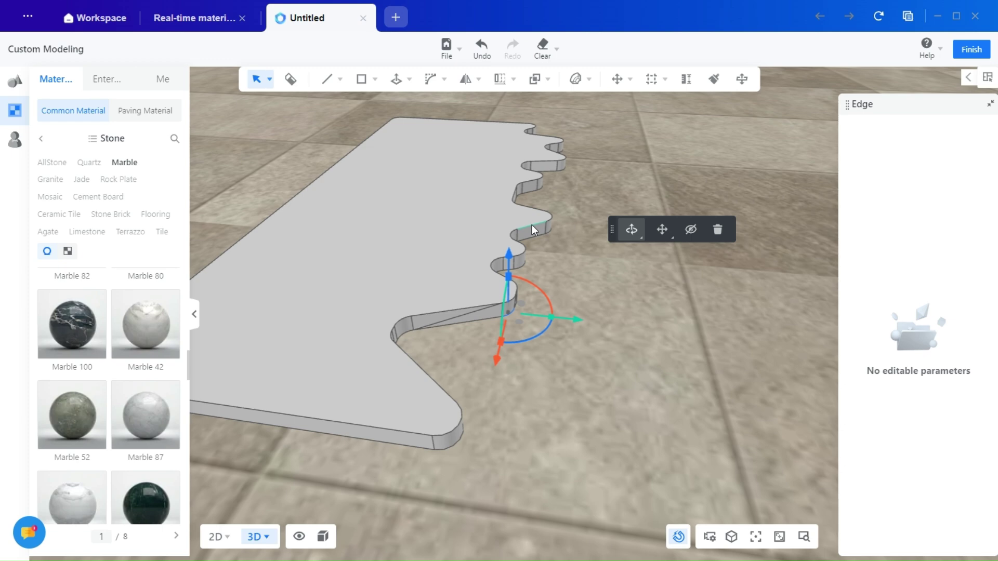
left_click(531, 225)
left_click_drag(578, 262, 589, 273)
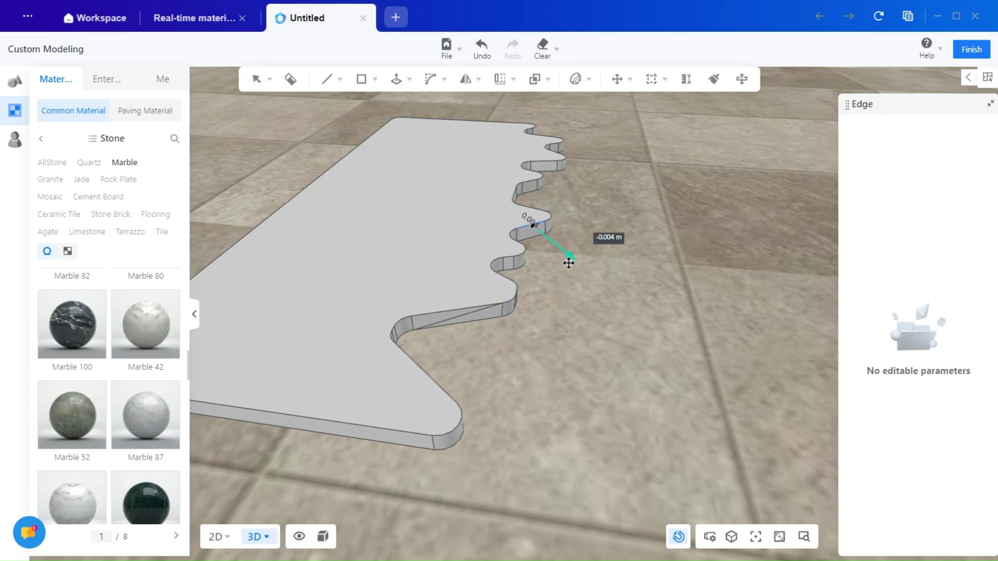
left_click_drag(584, 354, 583, 354)
- Select the whole thin slab and apply the Marble 52 material to it
right_click_drag(581, 357, 343, 361)
middle_click_drag(624, 296, 433, 373)
scroll(525, 316, "down", 3)
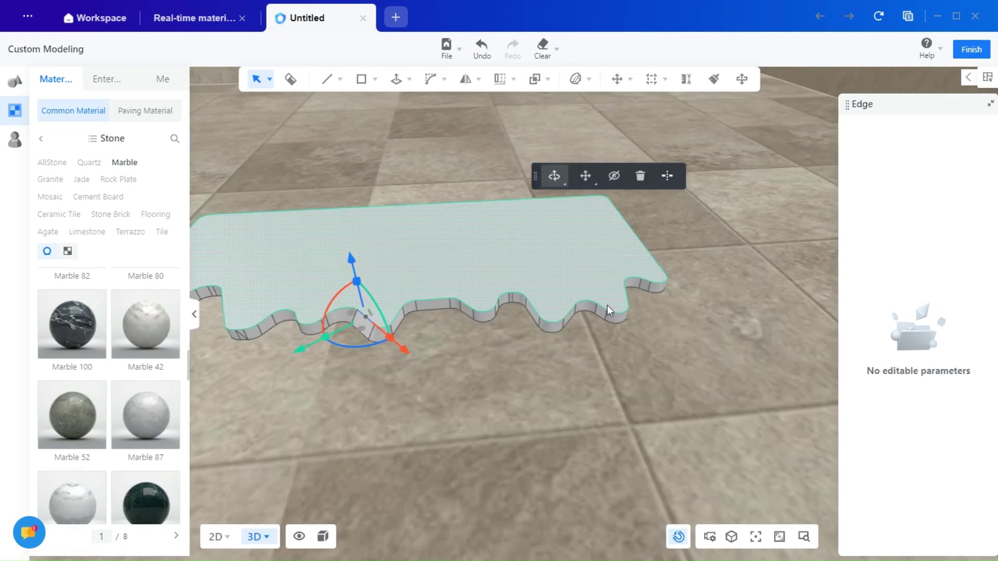
mouse_move(607, 310)
right_mouse_down()
mouse_move(519, 415)
mouse_move(408, 414)
mouse_move(473, 369)
right_mouse_up()
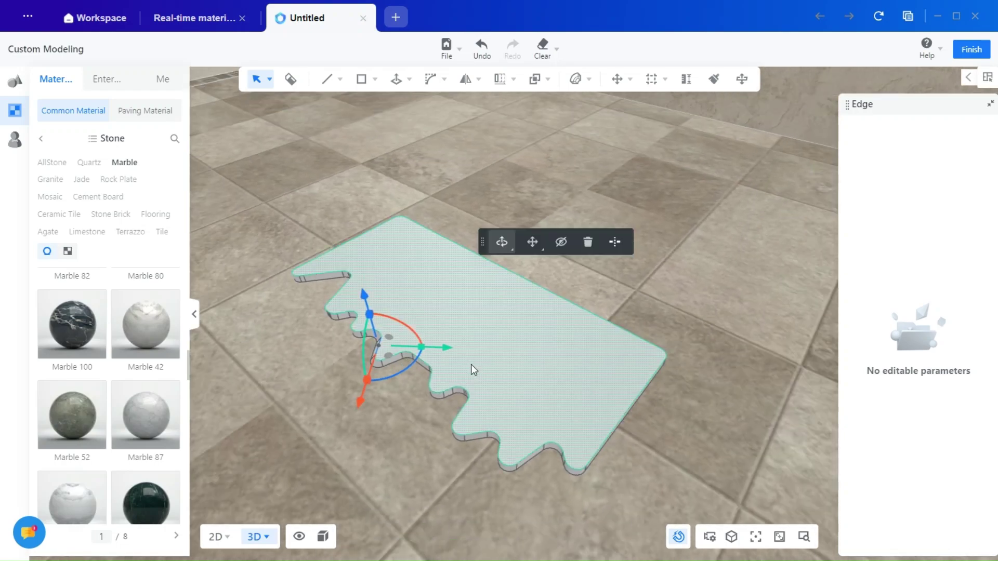
left_click(472, 367)
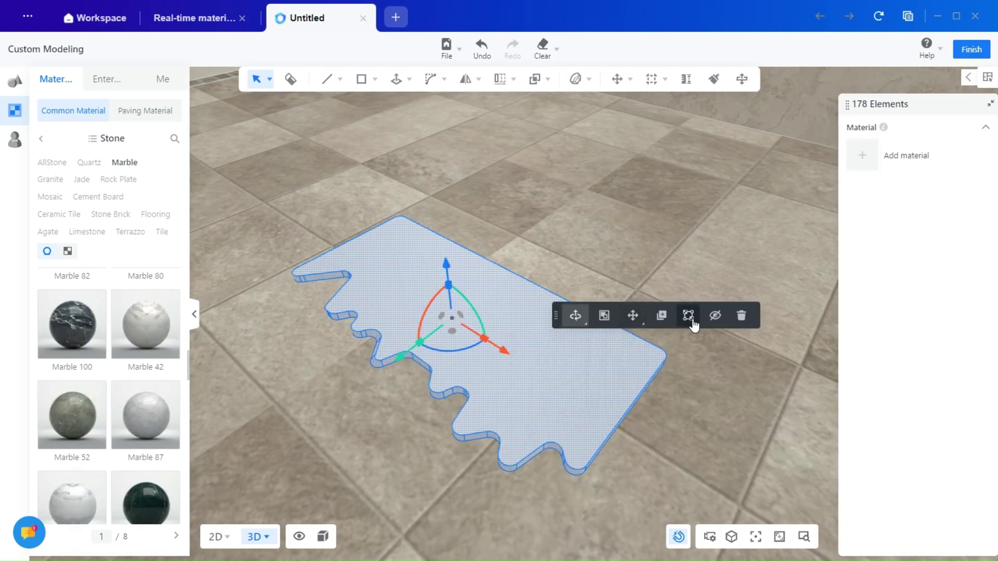
left_click(689, 315)
left_click_drag(483, 324, 378, 392)
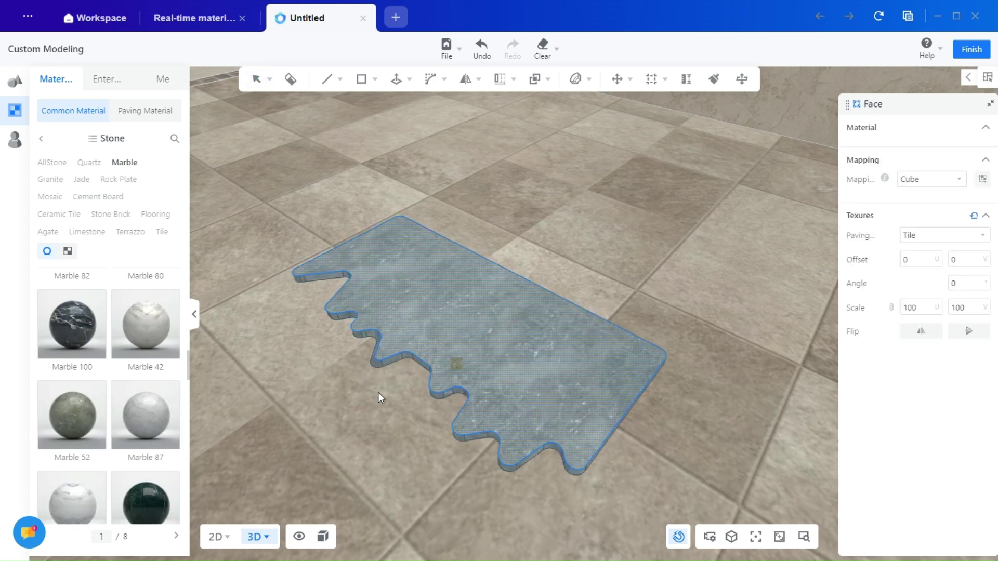
- Group the whole marble slab into one object and rotate the group upright
left_click(506, 385)
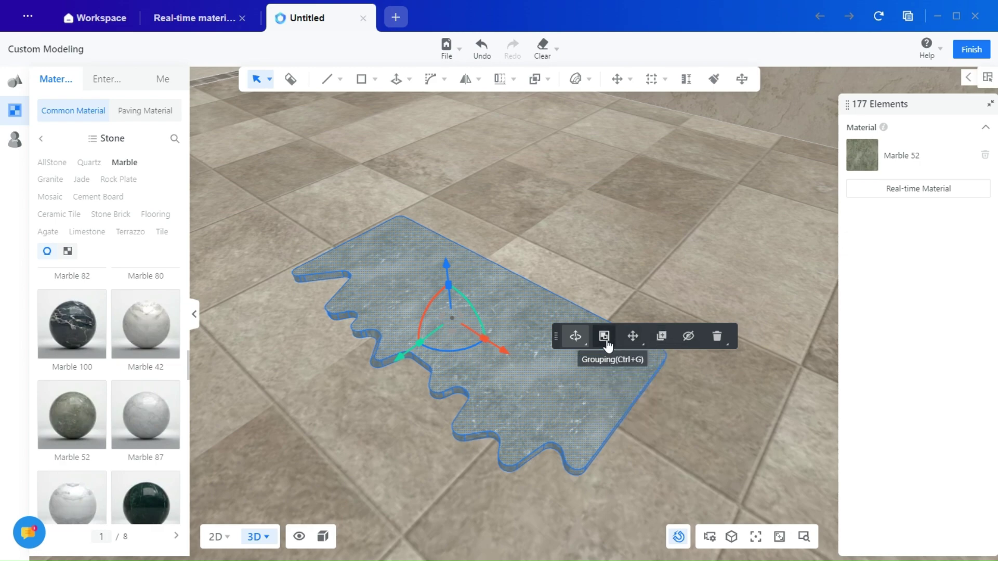
key("ctrl+g")
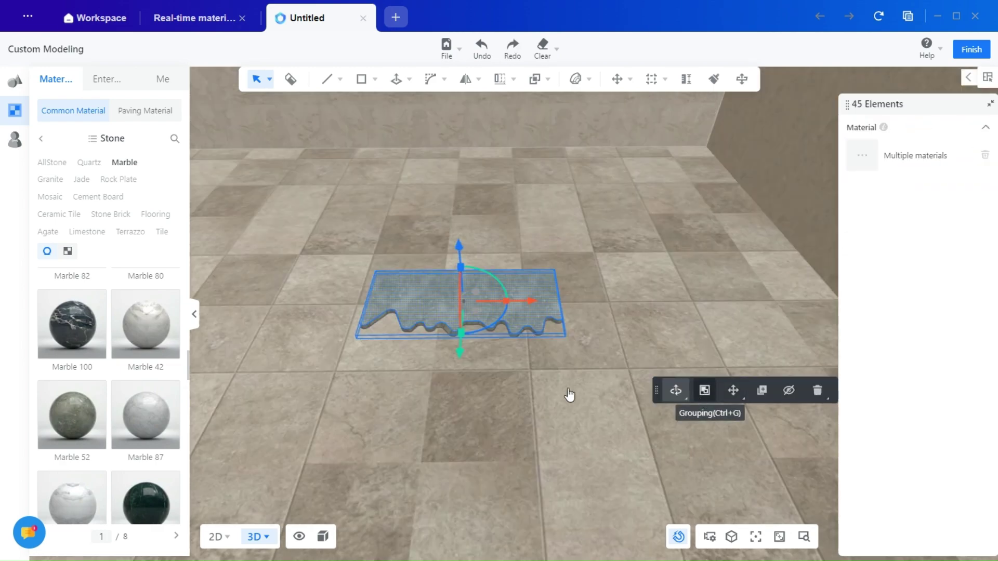
key("ctrl+g")
left_click_drag(458, 358, 379, 323)
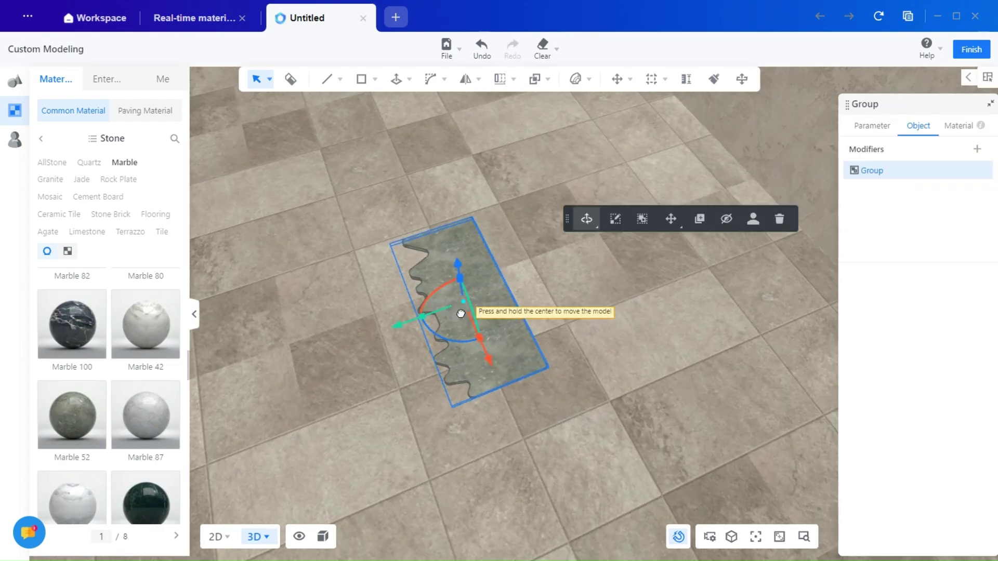
left_click_drag(460, 314, 480, 370)
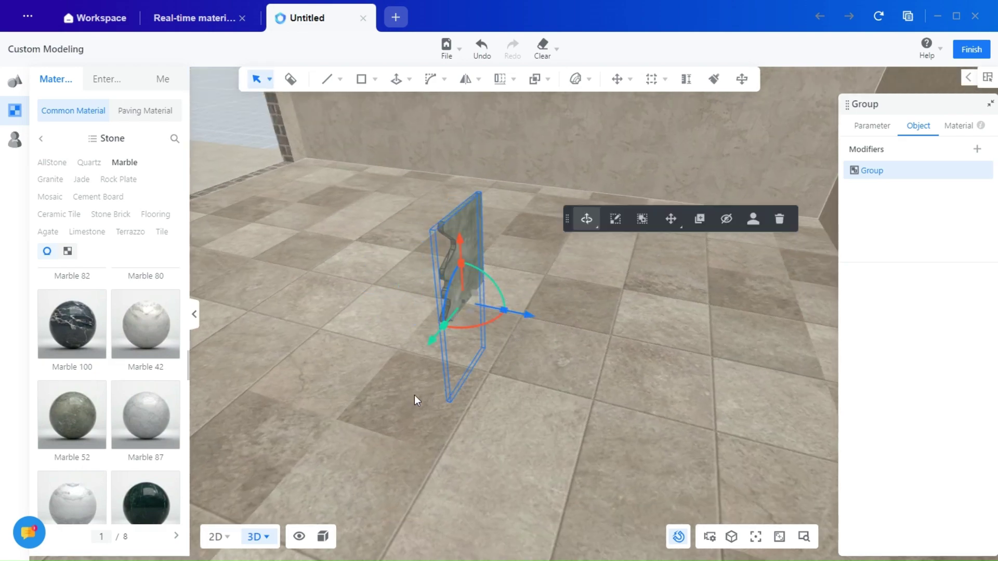
- Move the upright marble slab across the floor until it stands near the kitchen island
right_click_drag(414, 399, 291, 403)
scroll(296, 401, "down", 3)
middle_click_drag(297, 400, 692, 430)
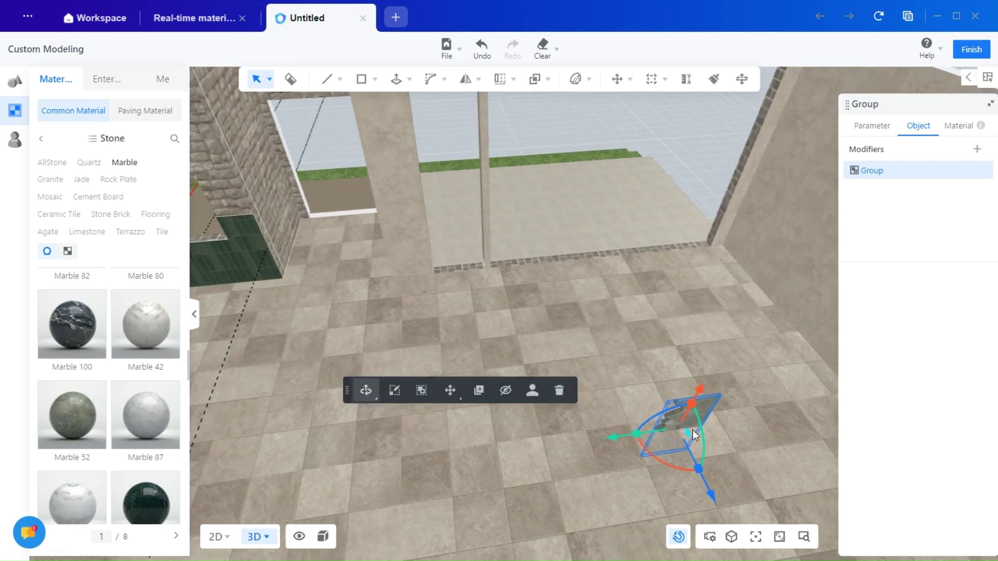
right_click_drag(679, 430, 470, 466)
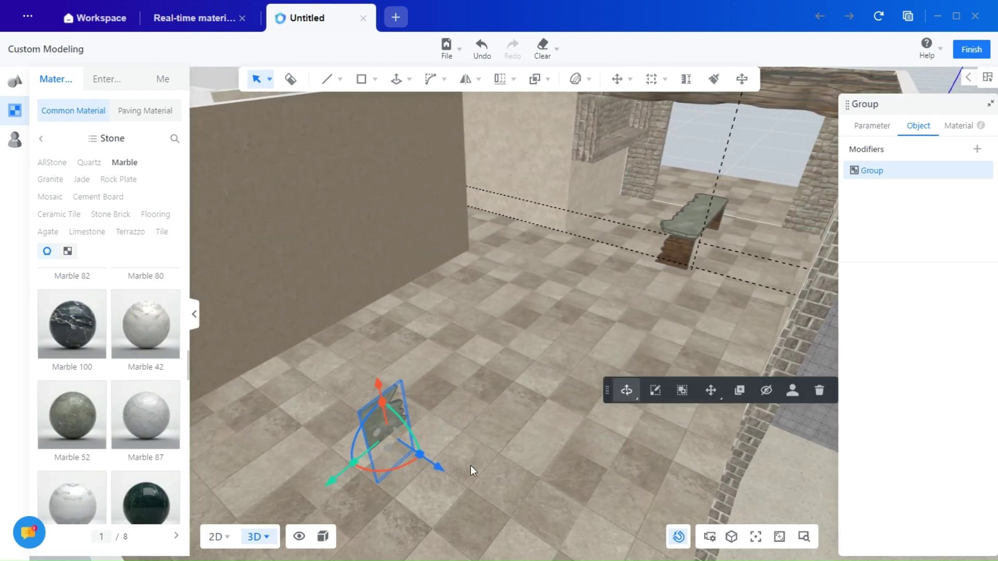
left_click_drag(327, 482, 632, 336)
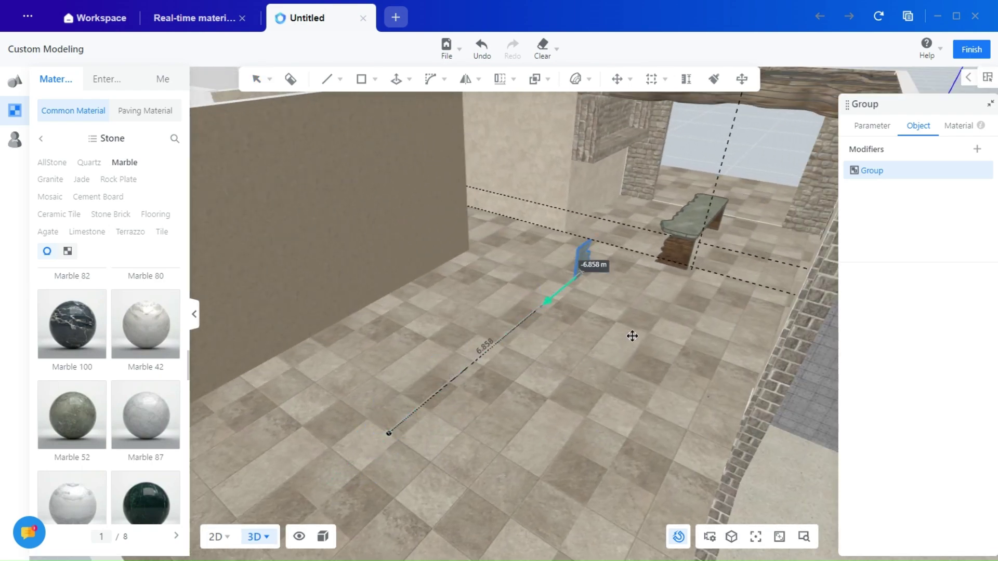
left_click_drag(650, 298, 643, 299)
right_click_drag(644, 299, 426, 318)
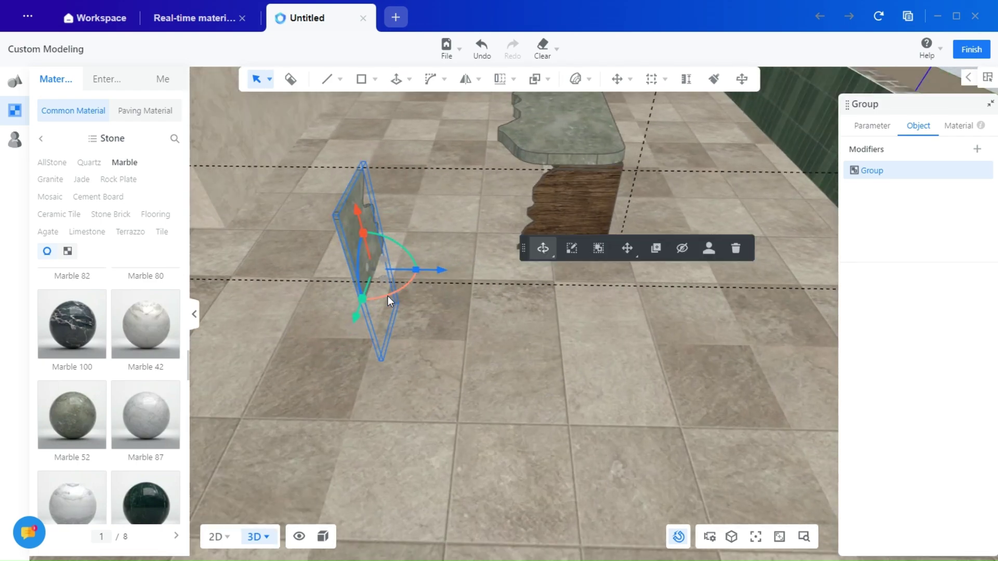
- Turn the upright slab a quarter turn and set it against the end of the kitchen island
left_click_drag(388, 300, 639, 254)
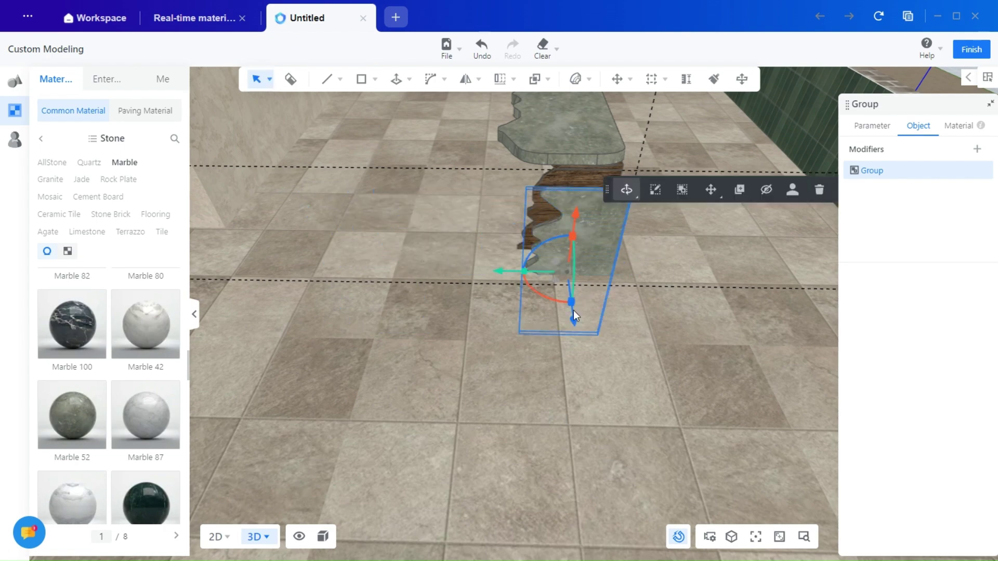
left_click_drag(575, 316, 567, 284)
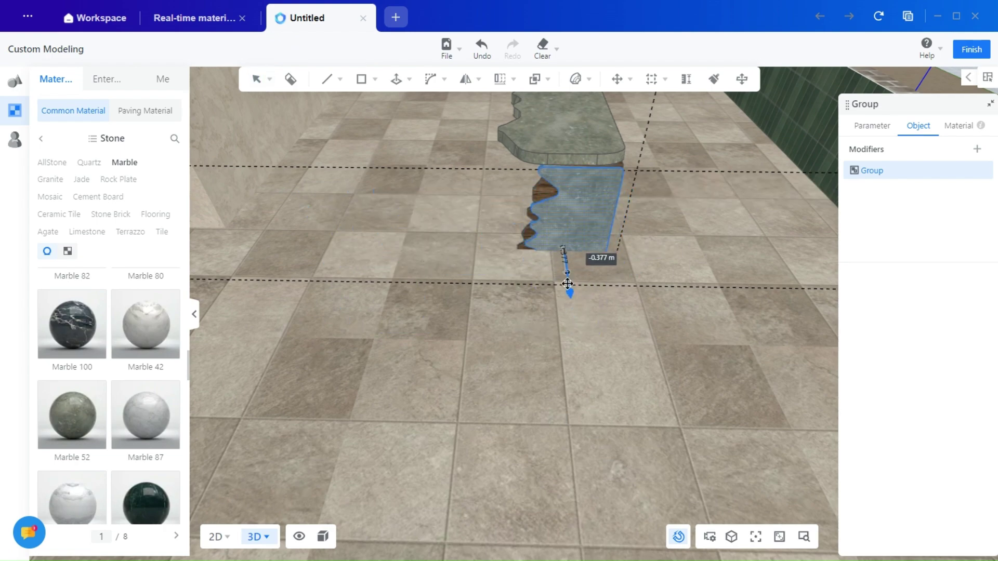
- Hide the island's wooden base so only the marble countertop and the upright side slab remain visible
left_click_drag(460, 232, 491, 342)
double_click(477, 340)
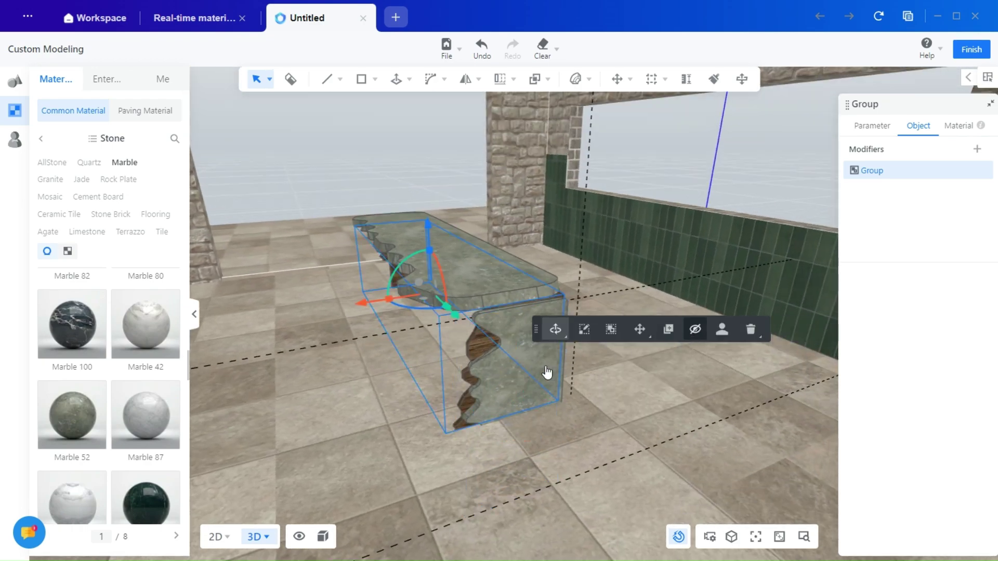
left_click(556, 448)
left_click_drag(556, 448, 530, 453)
- Shorten the upright side slab's height and raise it to meet the underside of the countertop
left_click(438, 358)
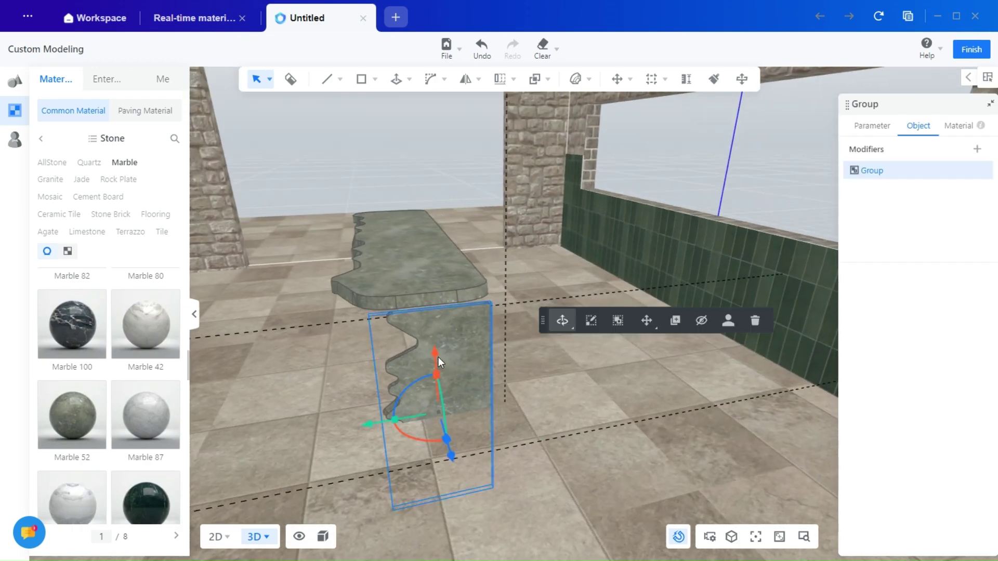
left_click_drag(437, 376, 434, 388)
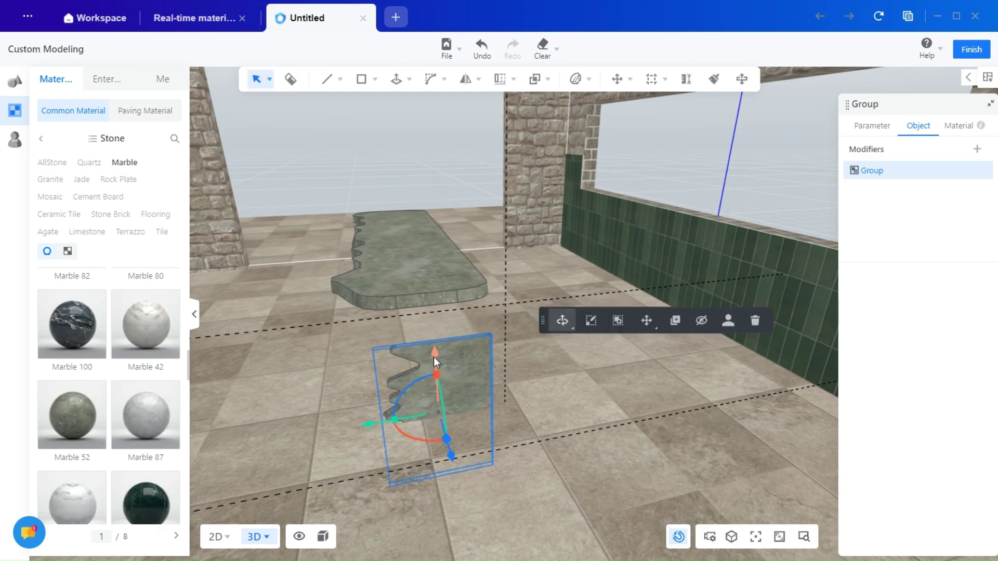
middle_click_drag(433, 356, 429, 336)
left_click_drag(438, 349, 377, 354)
- Push the side slab under the end of the countertop and shift it about 0.02 m sideways
middle_click_drag(378, 359, 477, 417)
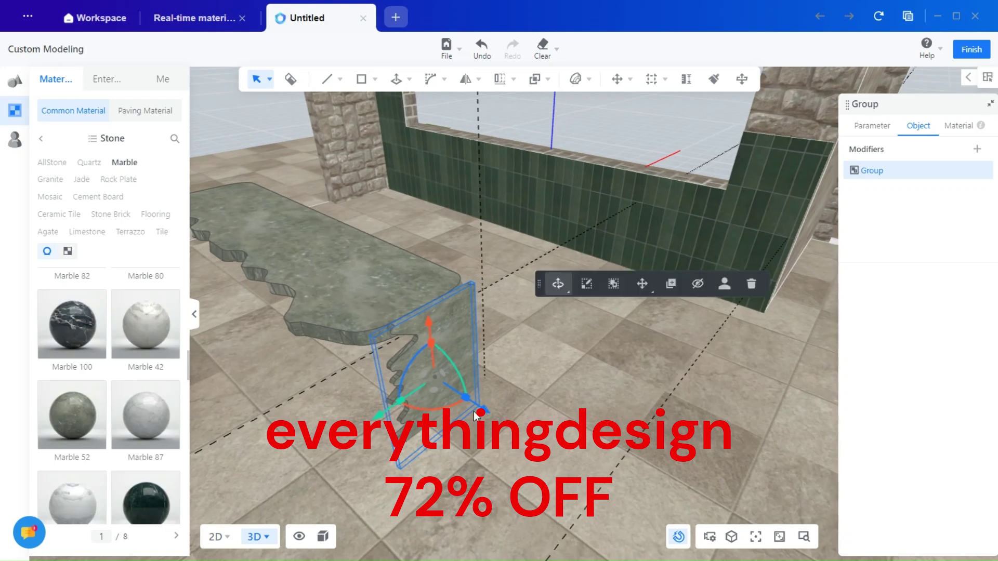
left_click_drag(489, 413, 363, 416)
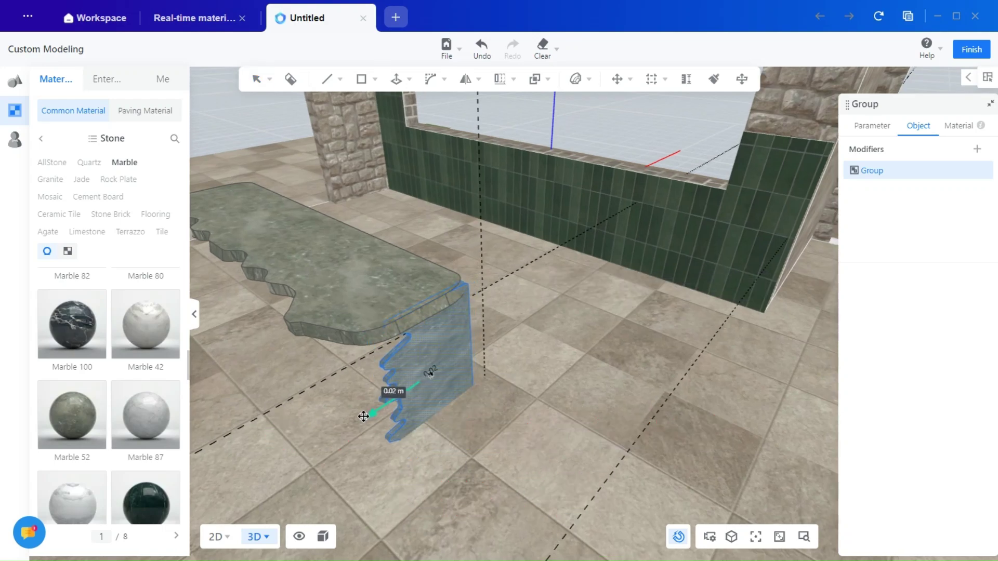
left_click(522, 488)
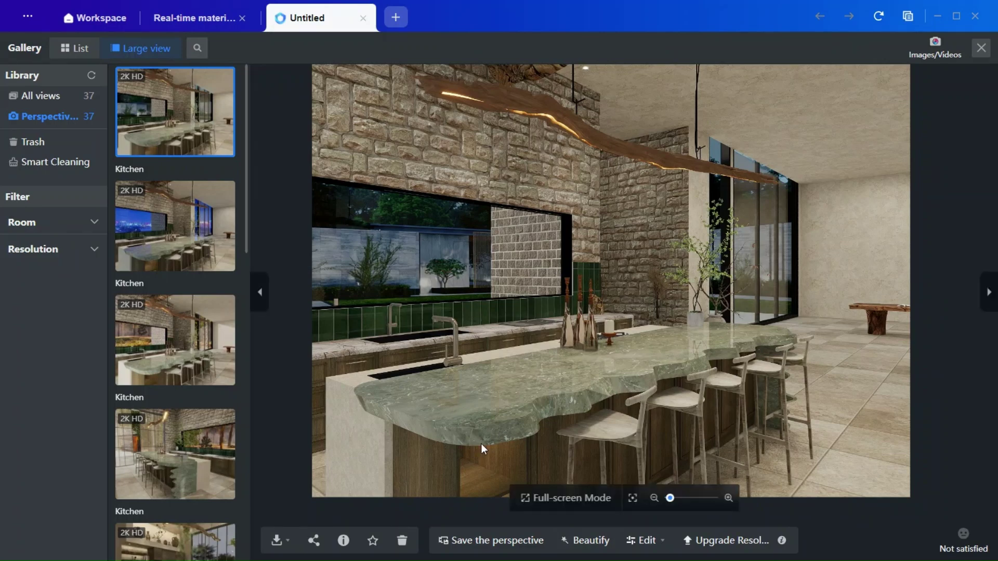
- Examine the kitchen renders in the gallery, looking closely at the marble island's live edge from different views
scroll(499, 437, "up", 2)
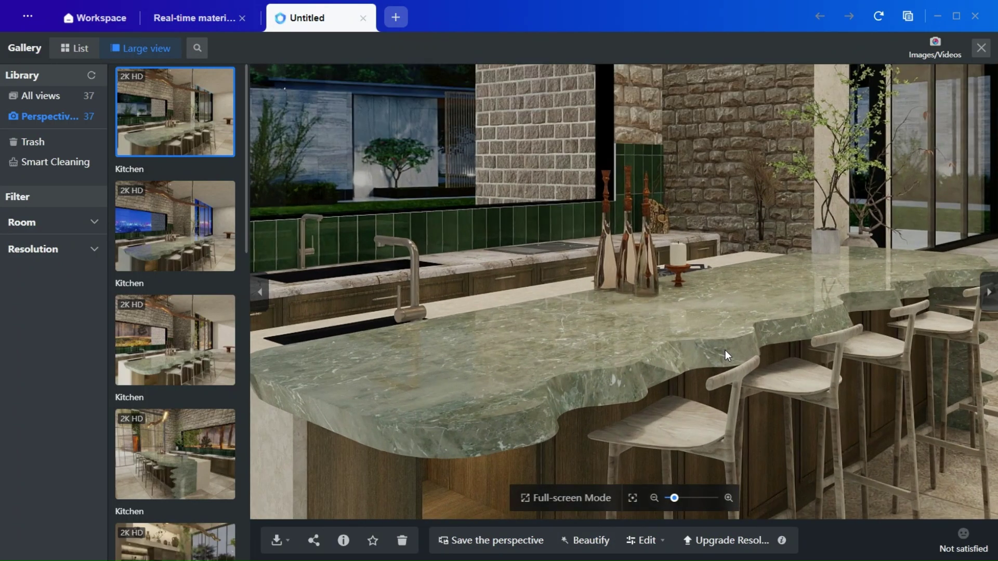
scroll(691, 367, "up", 2)
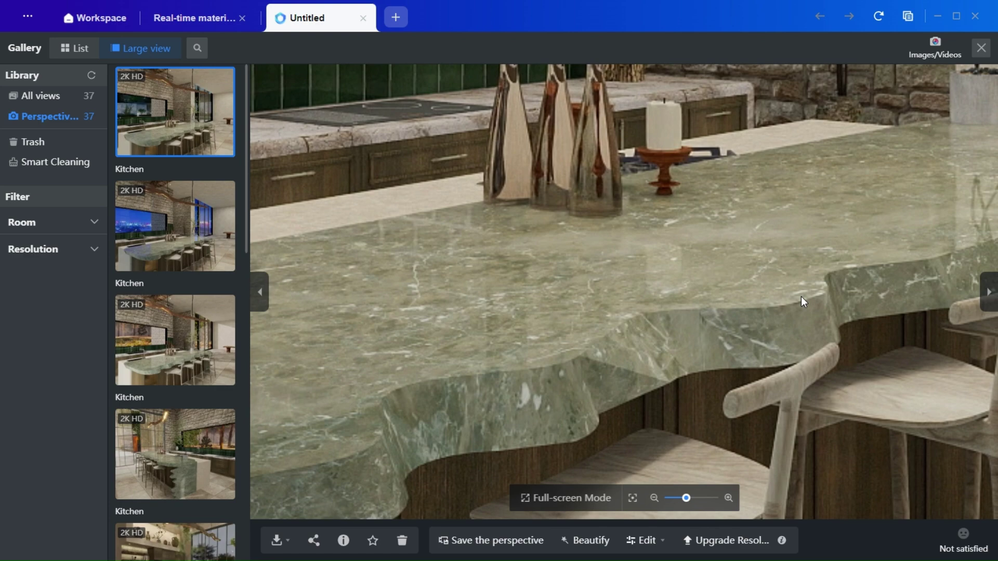
scroll(698, 333, "down", 4)
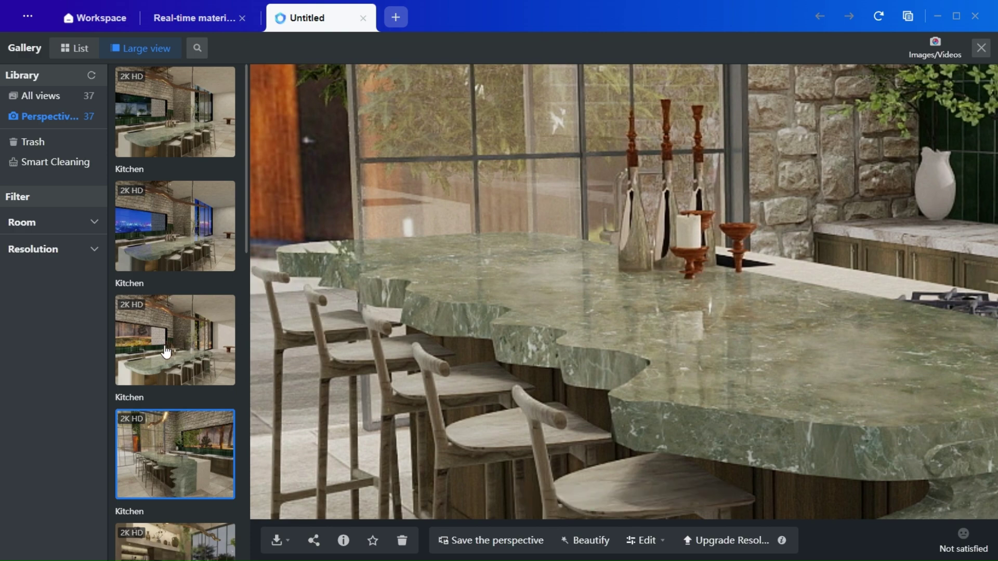
left_click(188, 343)
scroll(668, 417, "up", 3)
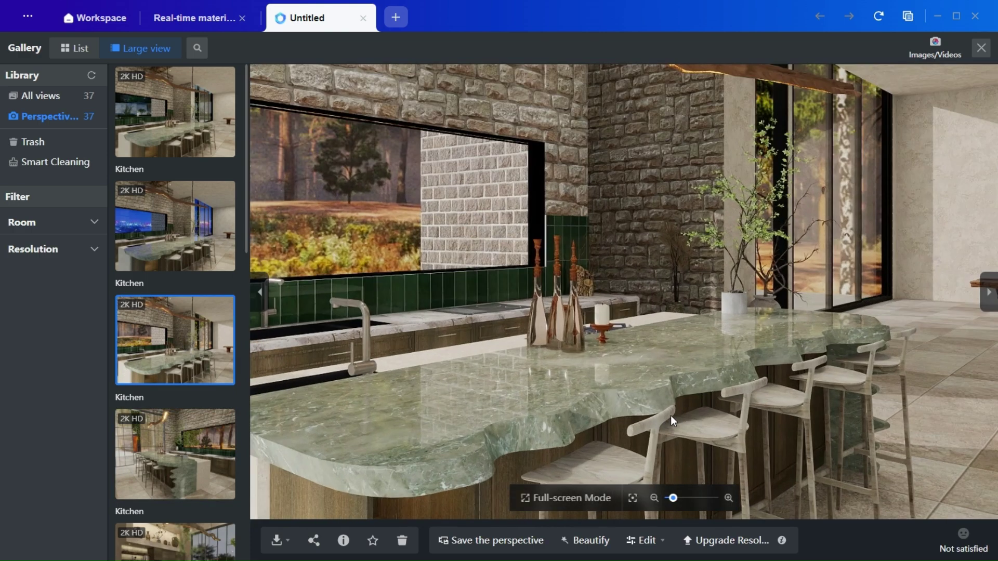
left_click_drag(710, 395, 749, 298)
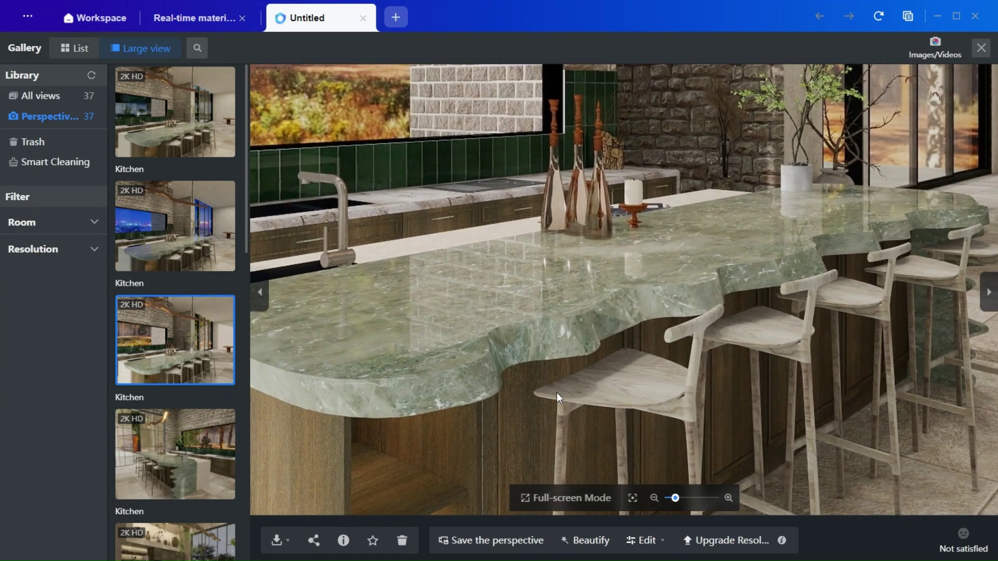
- Compare the autumn daylight and blue night-city kitchen renders, examining the island's jagged marble edge and countertop reflections up close
mouse_move(556, 392)
left_mouse_down()
mouse_move(622, 351)
mouse_move(559, 400)
left_mouse_up()
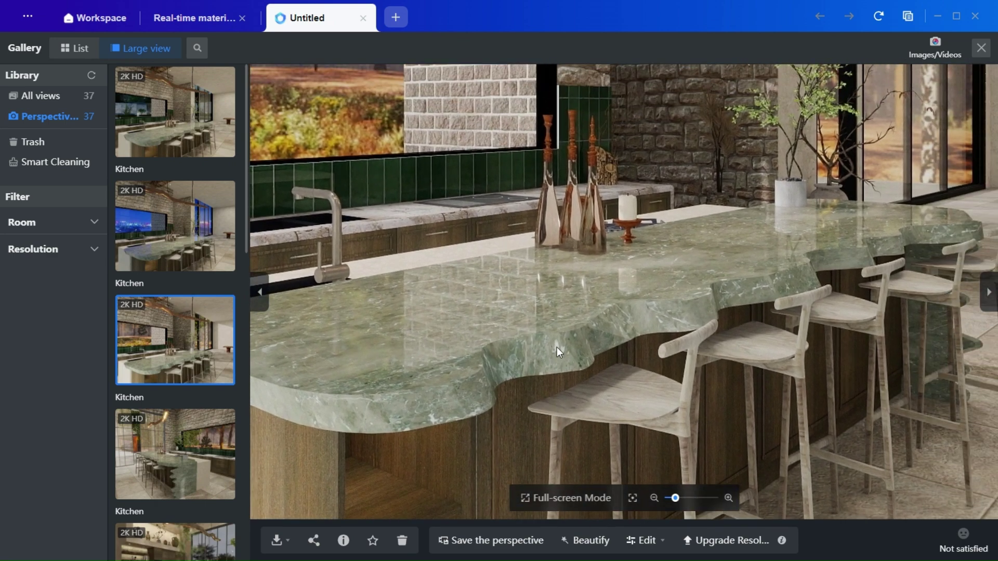
left_click(172, 257)
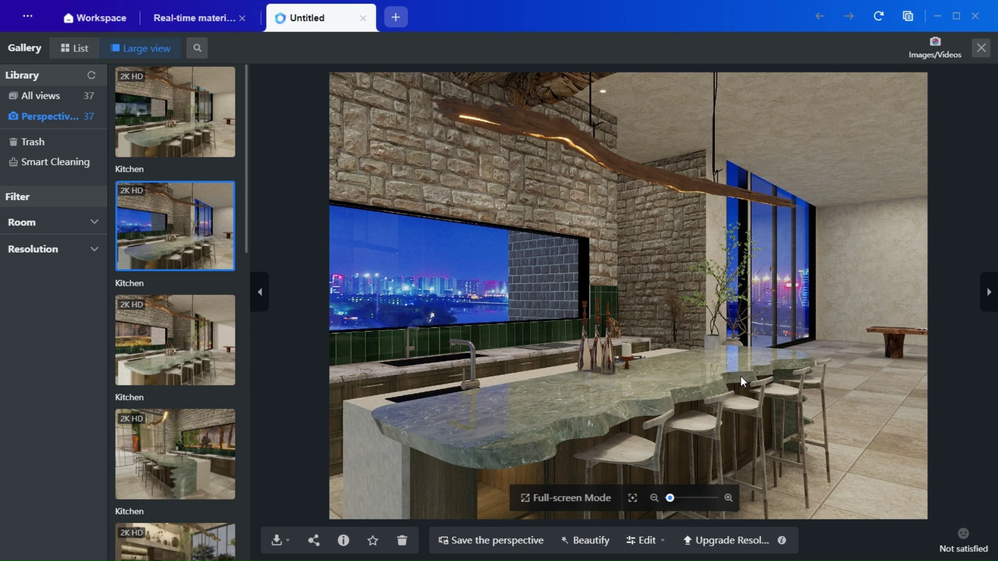
scroll(741, 376, "up", 5)
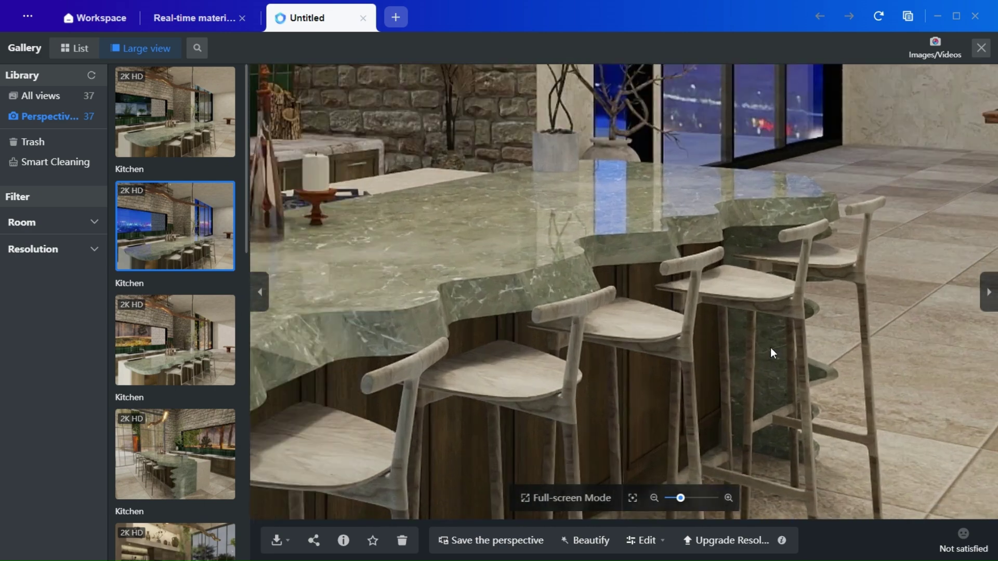
scroll(770, 348, "up", 3)
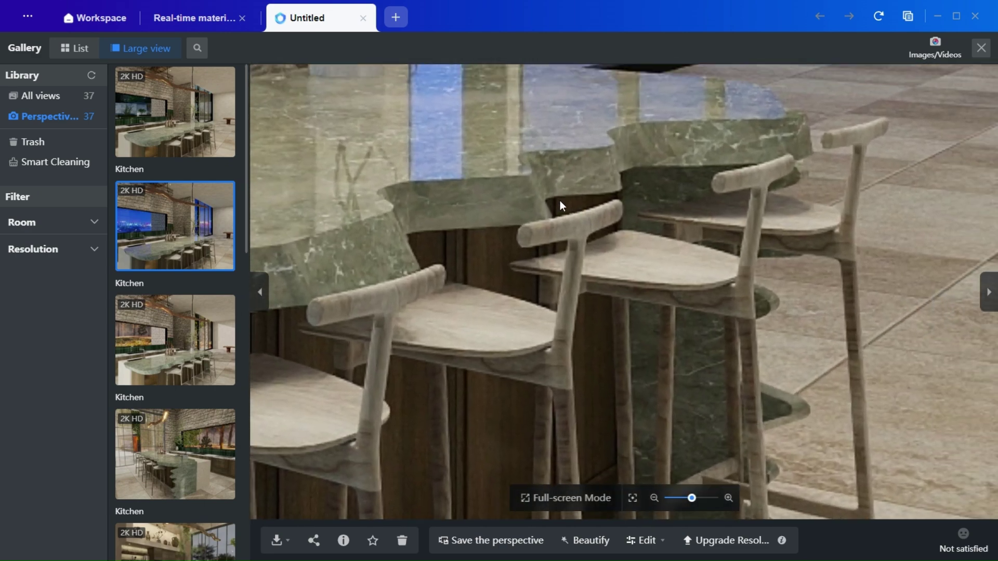
left_click_drag(491, 267, 598, 286)
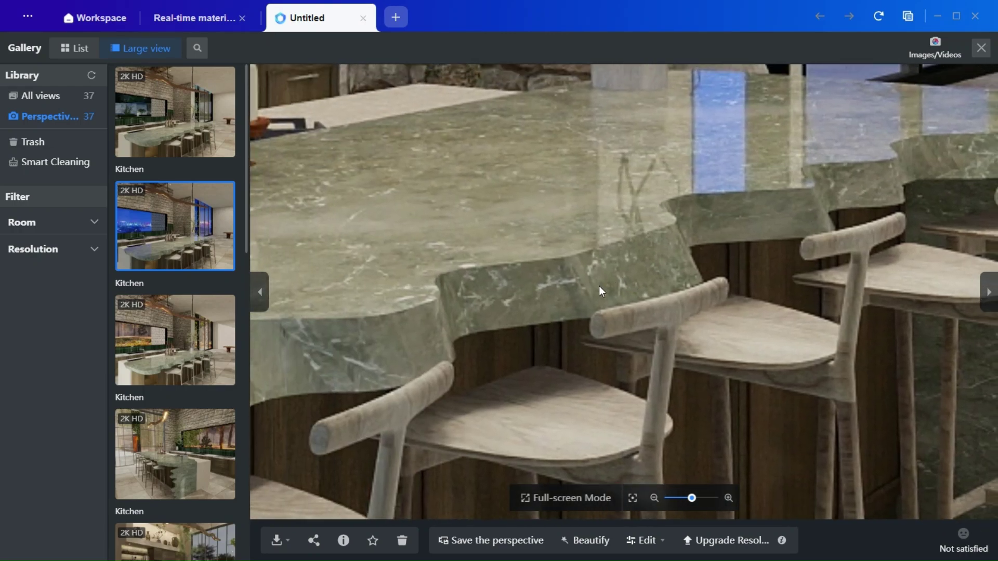
scroll(363, 338, "down", 3)
left_click_drag(363, 338, 629, 332)
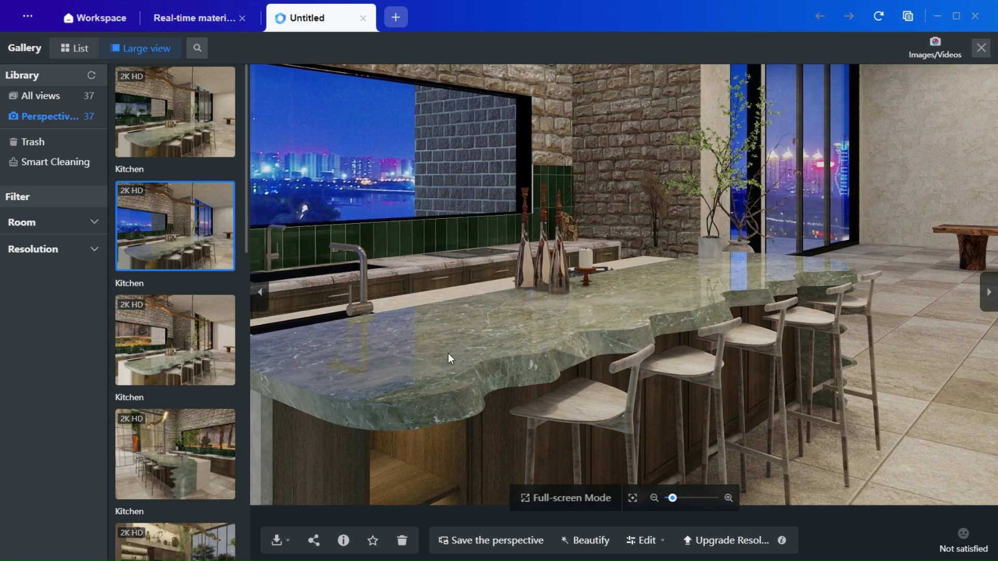
- Examine the kitchen render with the garden view up close, including in full screen, focusing on the marble countertop's edge
left_click(200, 109)
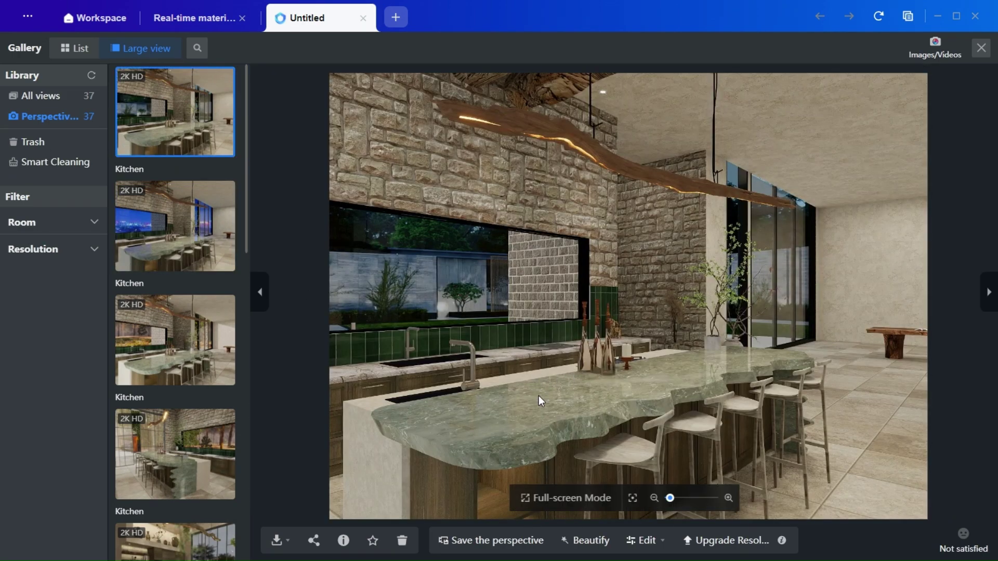
scroll(641, 416, "up", 5)
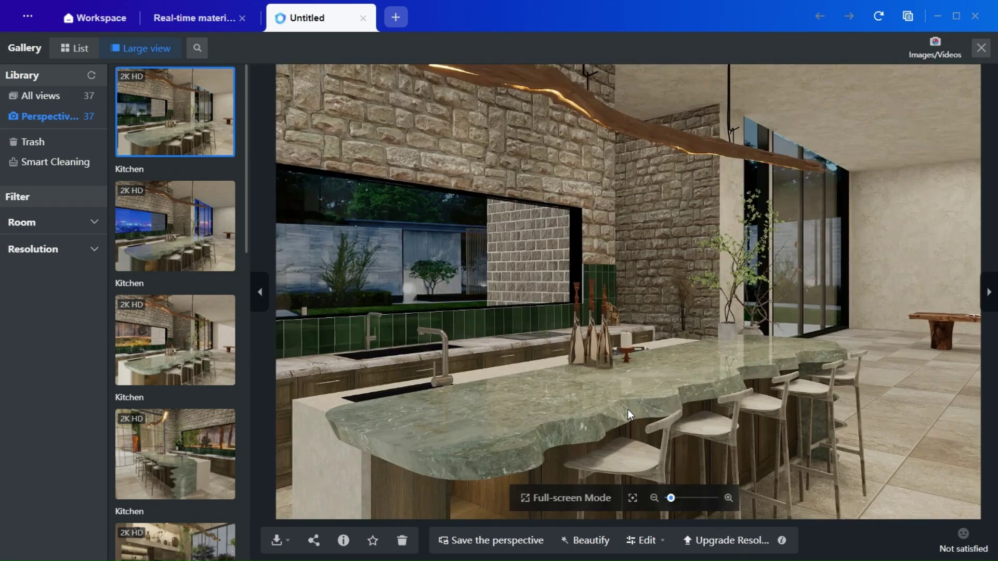
scroll(588, 395, "up", 4)
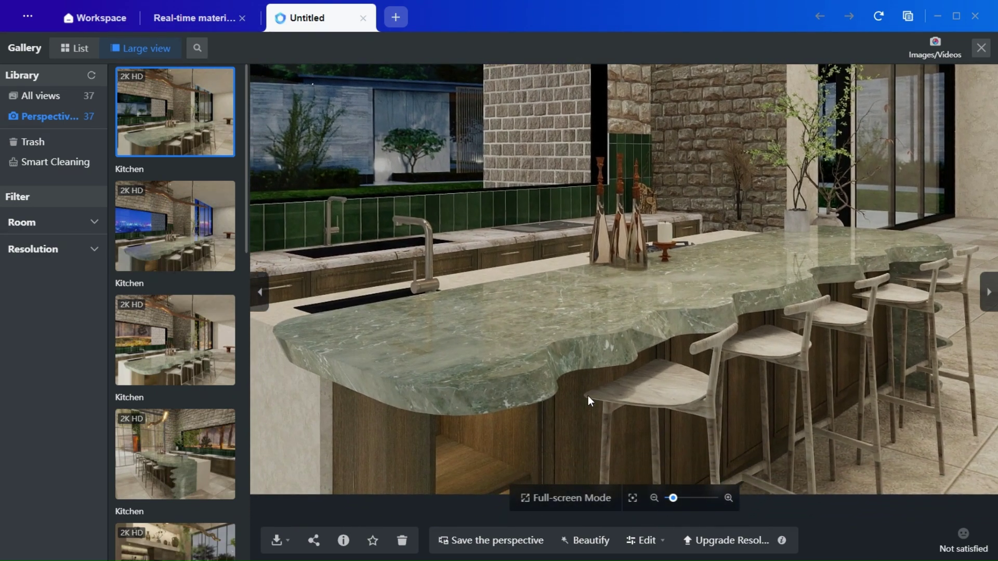
left_click_drag(605, 416, 585, 434)
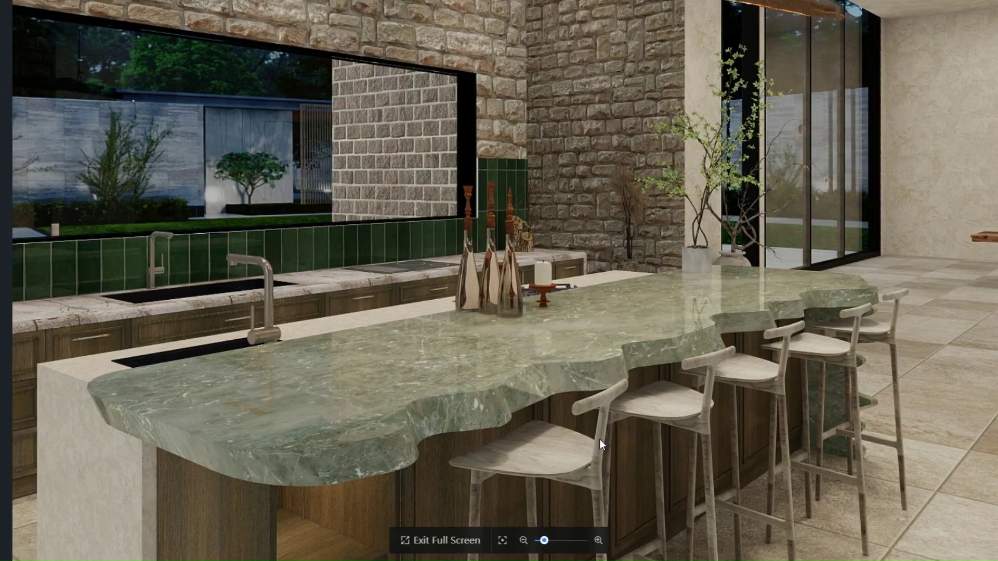
scroll(600, 439, "up", 5)
scroll(600, 438, "down", 3)
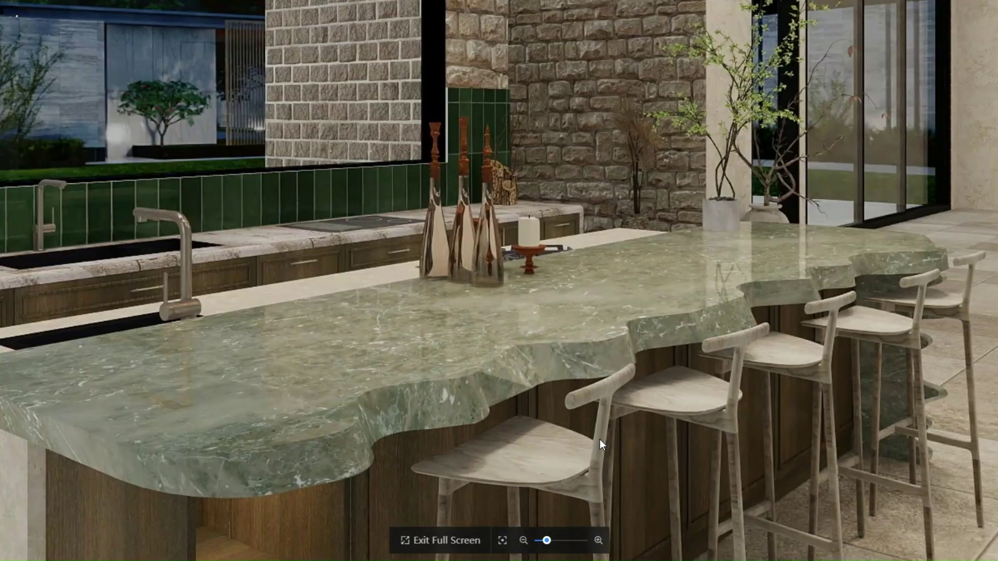
left_click(446, 541)
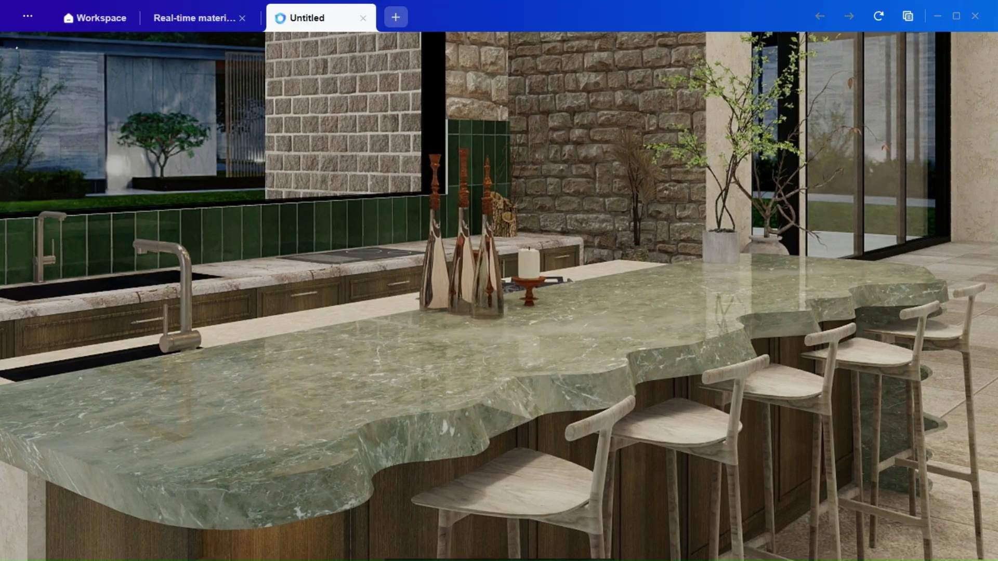